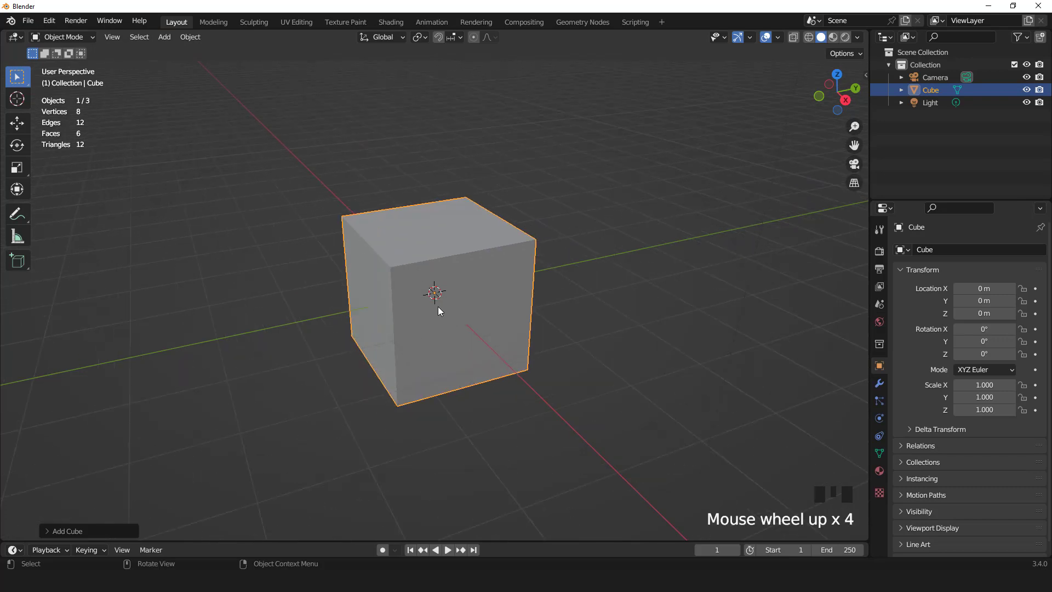
Add a level 2 Subdivision Surface modifier to the cube and apply it.
key("ctrl+2")
key("KP_1")
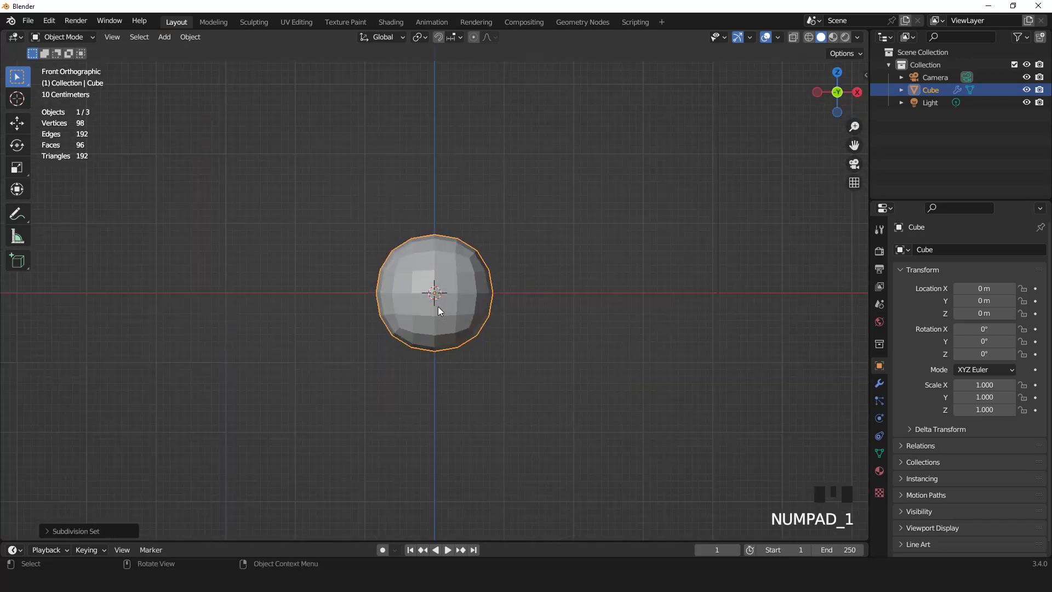
scroll(457, 297, "up", 3)
left_click(879, 383)
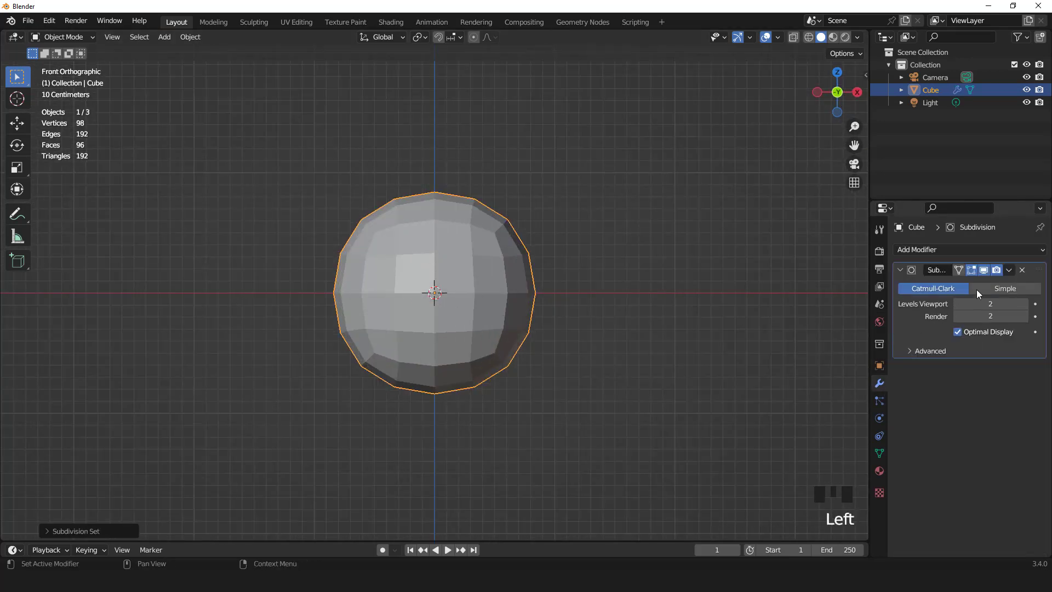
left_click(1006, 273)
left_click(979, 278)
scroll(580, 304, "up", 2)
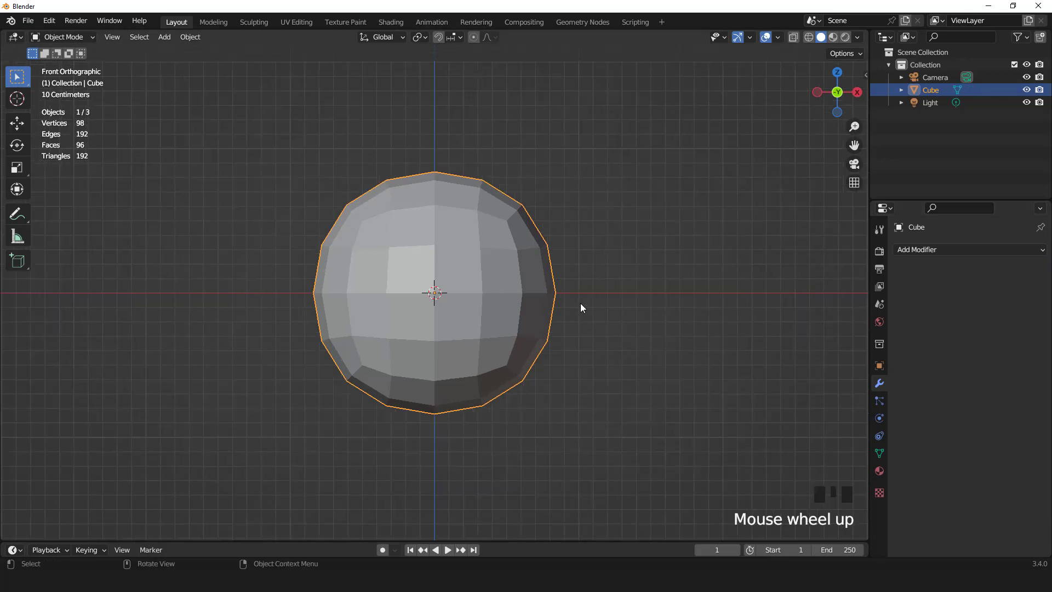
Round the whole mesh with the To Sphere transform in Edit Mode.
key("Tab")
key("3")
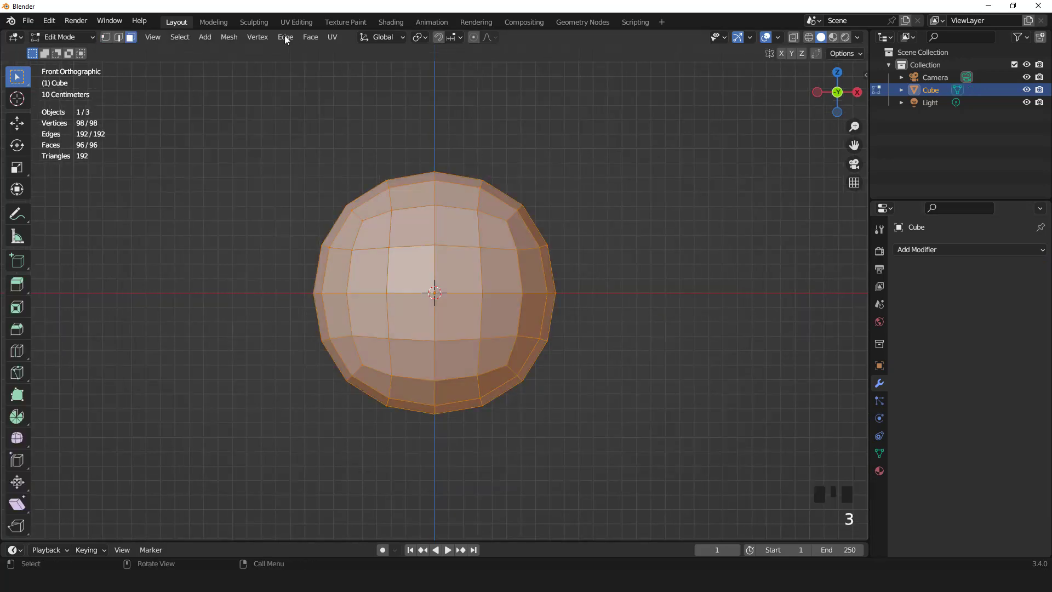
left_click(229, 37)
mouse_move(241, 53)
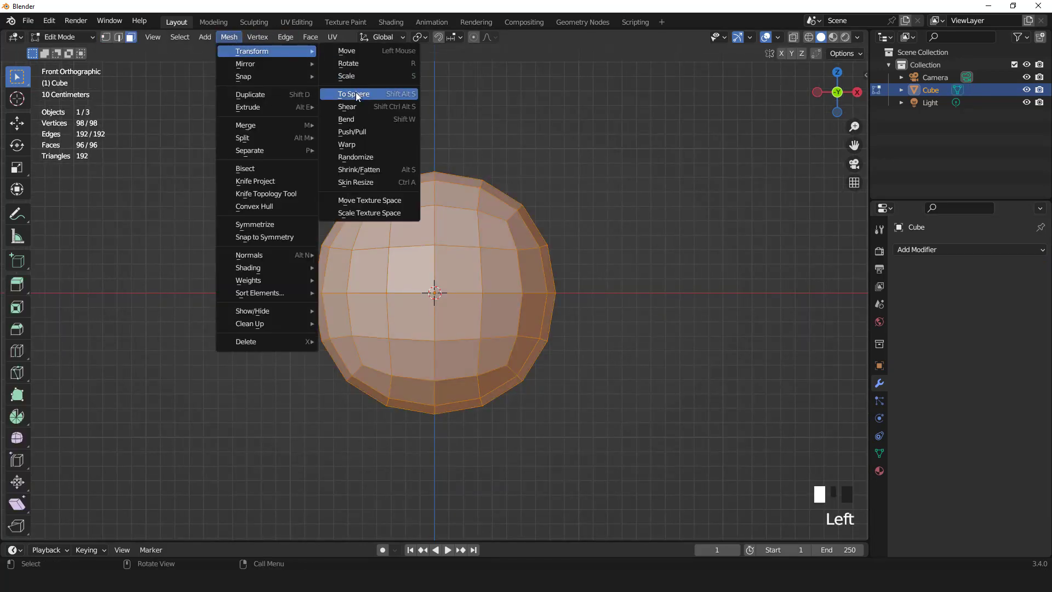
left_click(356, 93)
left_click(204, 259)
scroll(521, 263, "down", 2)
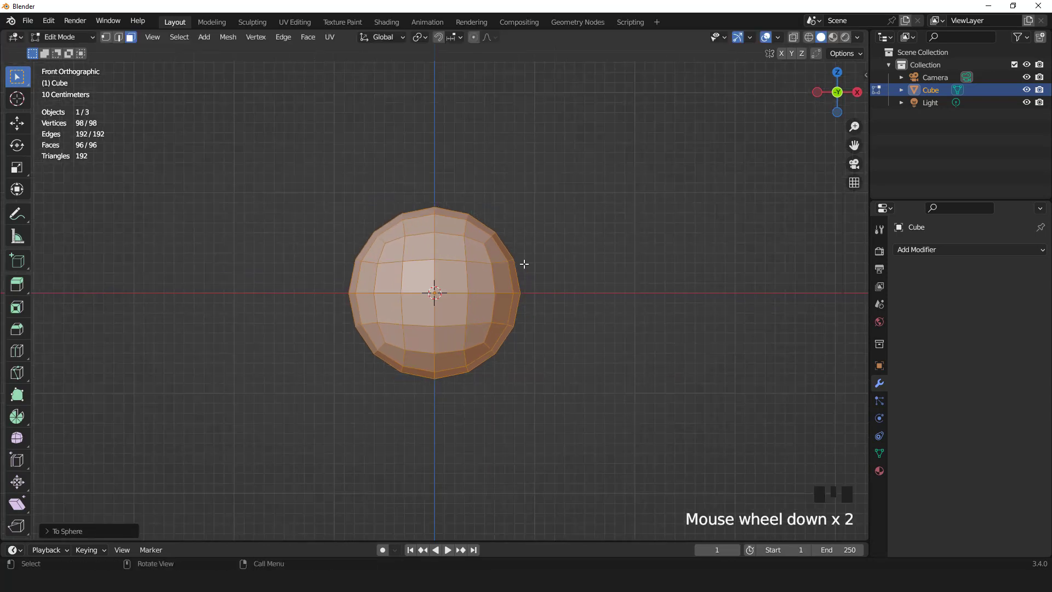
scroll(487, 284, "up", 2)
Add a centred horizontal loop cut in the face row just above the sphere's equator.
key("ctrl+r")
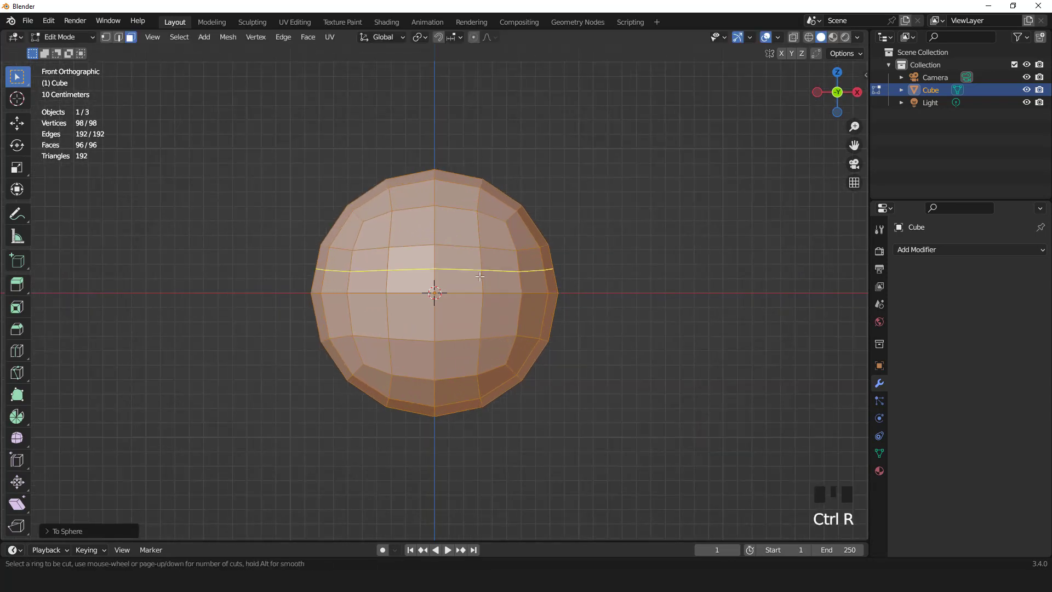
left_click(479, 276)
right_click(480, 277)
key("s")
key("z")
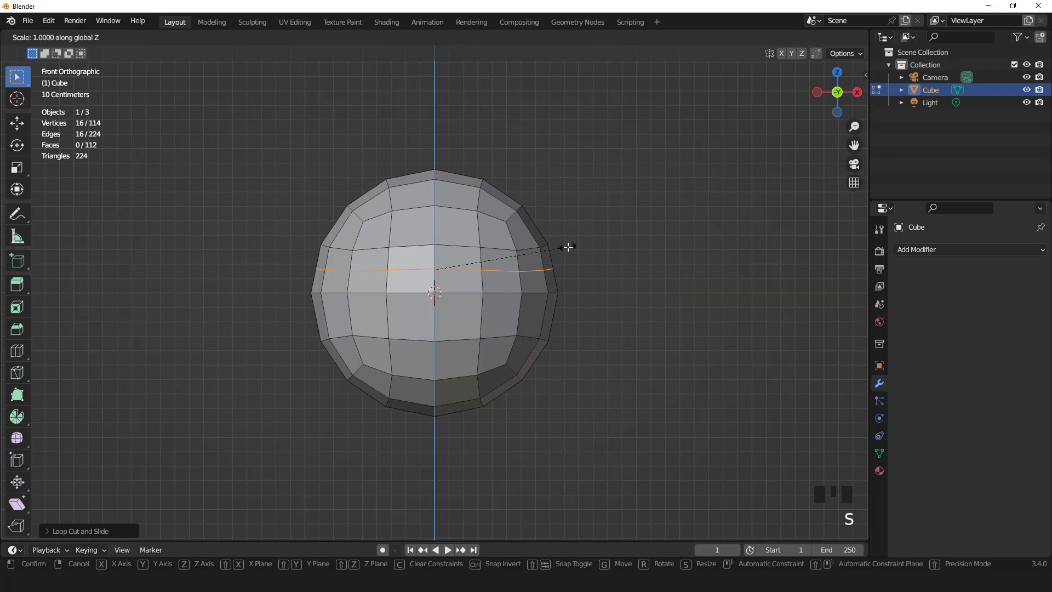
right_click(567, 247)
Flatten the new edge loop by scaling it to 0 along Z, and scale it up slightly to follow the sphere's outline.
key("s")
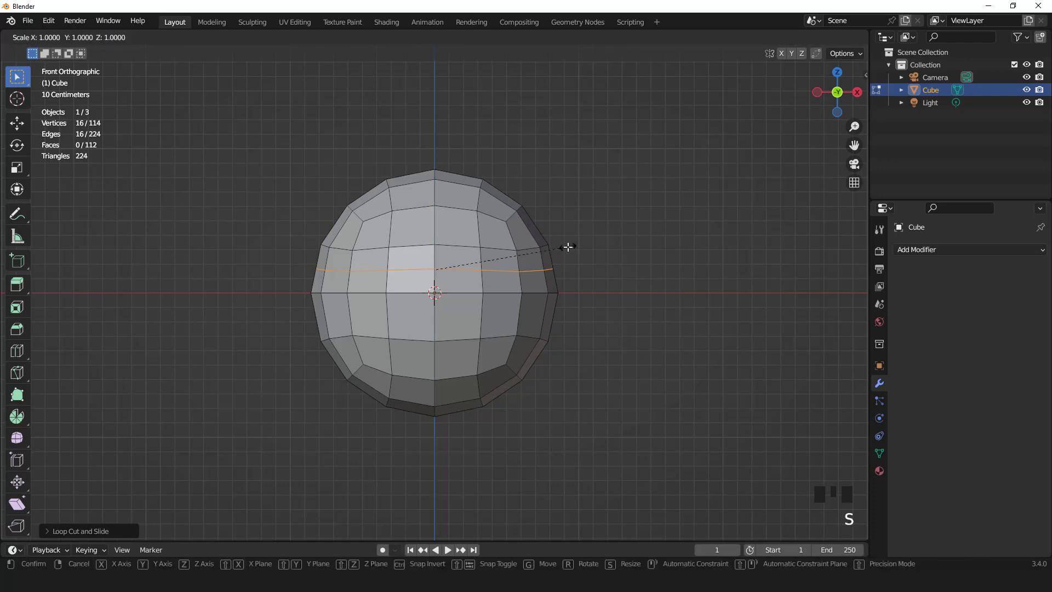
key("z")
key("0")
key("Return")
scroll(646, 219, "up", 1)
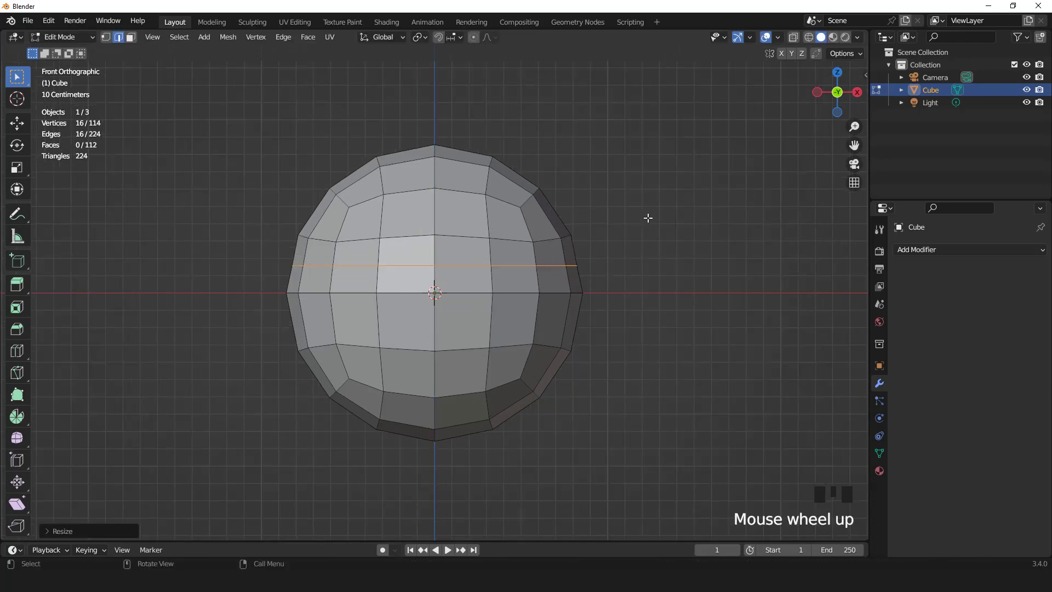
key("s")
right_click(607, 226)
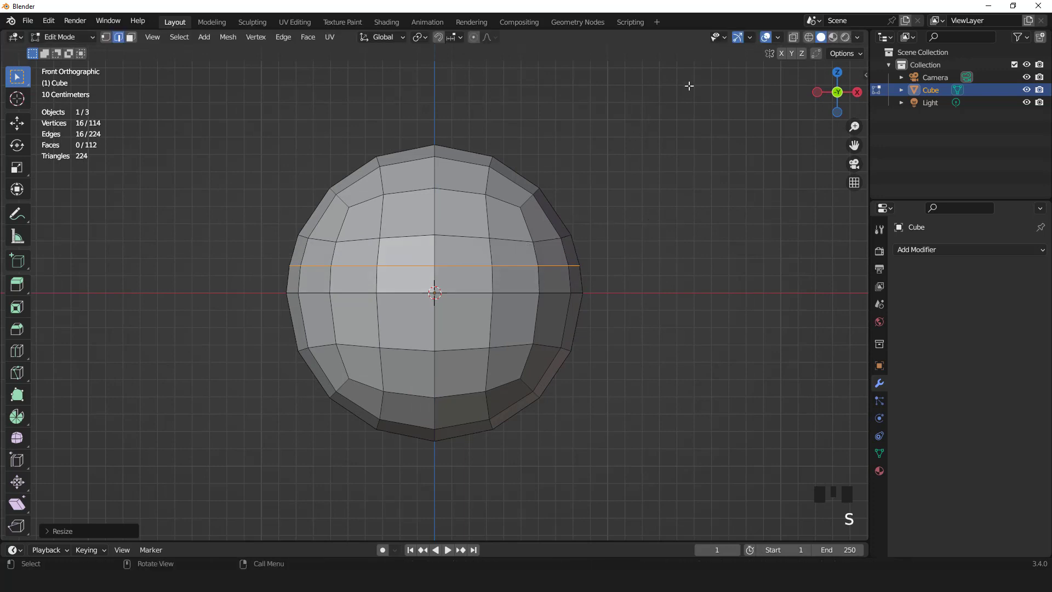
Turn on X-ray and delete all vertices above the flattened loop, leaving an open lower bowl.
left_click(787, 38)
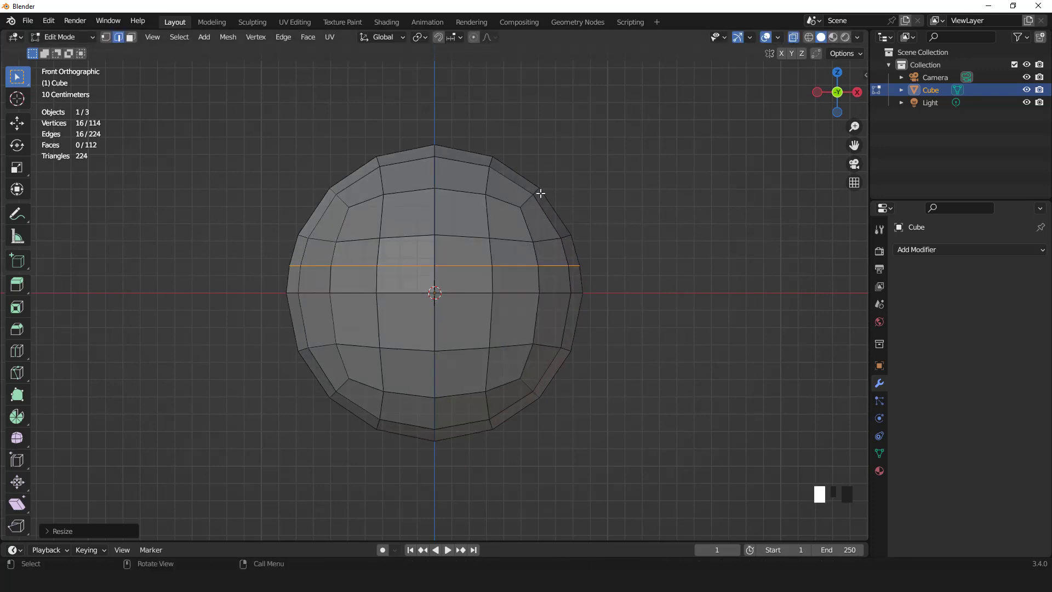
key("1")
scroll(495, 175, "down", 2)
left_click_drag(271, 134, 602, 265)
key("x")
left_click(610, 176)
scroll(580, 208, "up", 1)
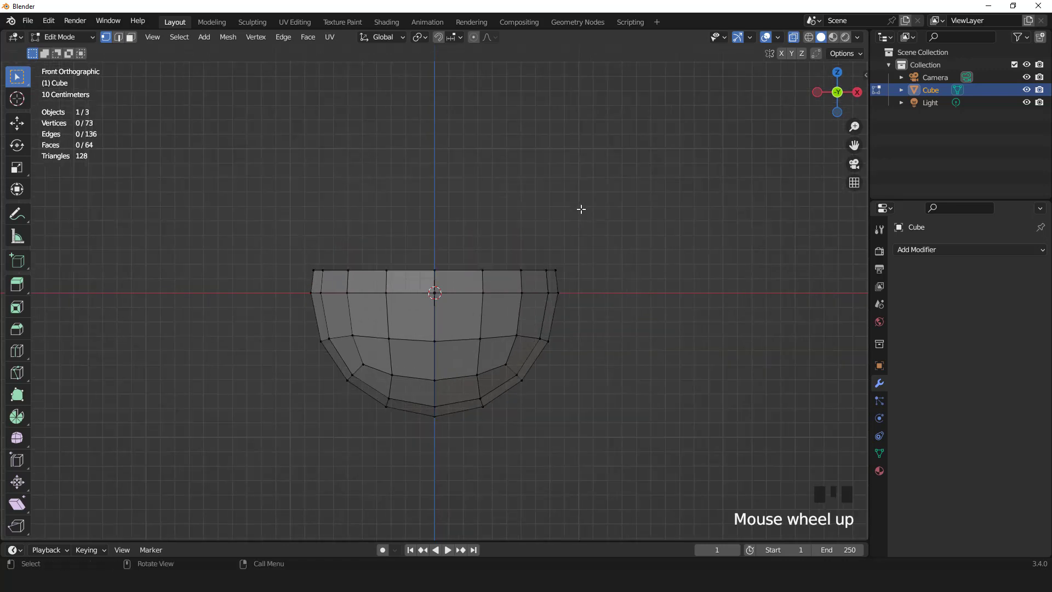
Rotate the bowl object 75° around the global X axis.
key("Tab")
key("KP_3")
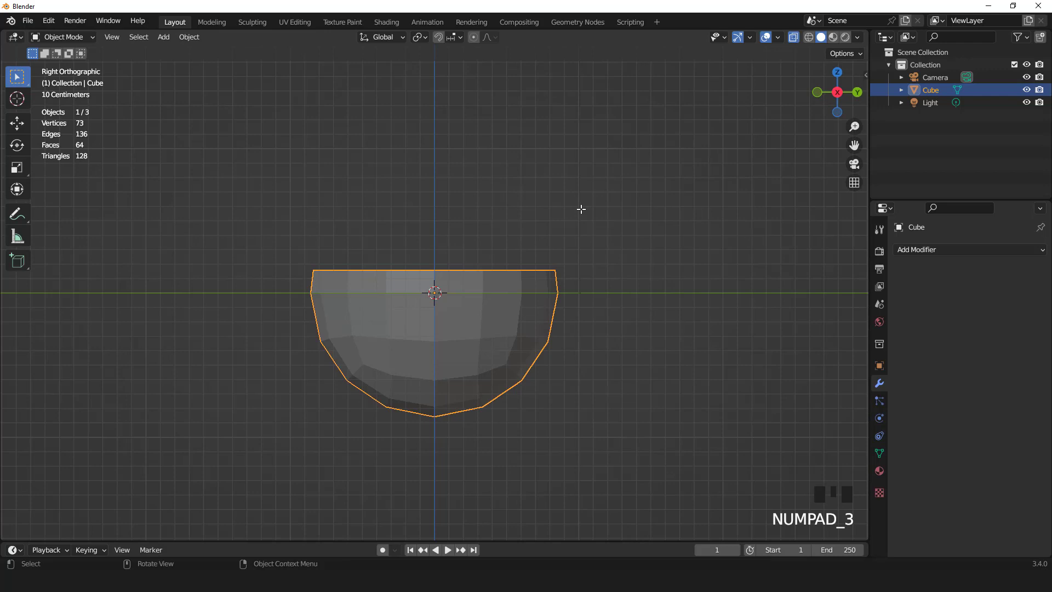
key("r")
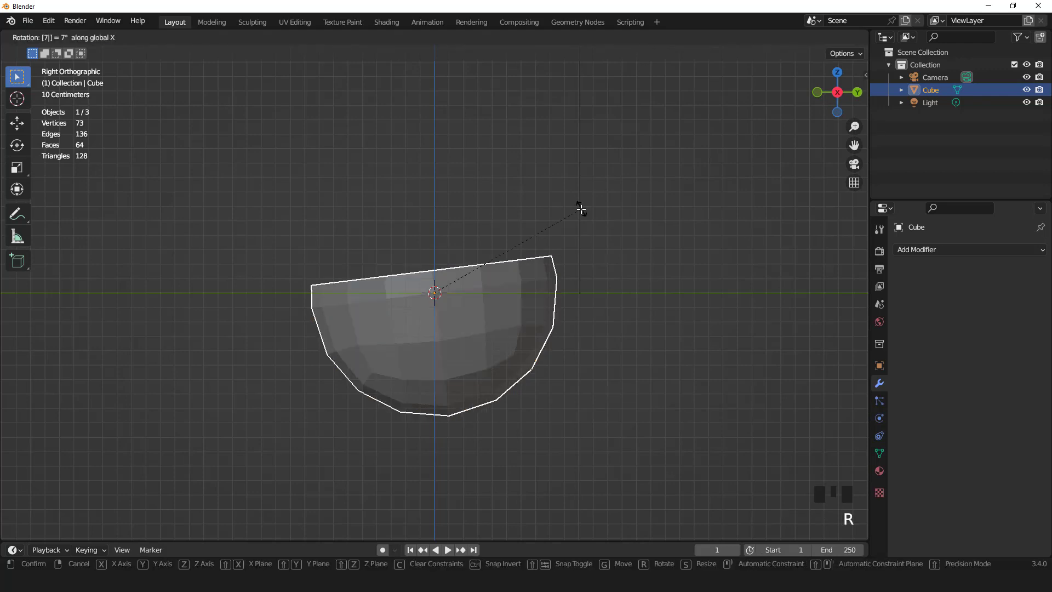
type("5")
key("Return")
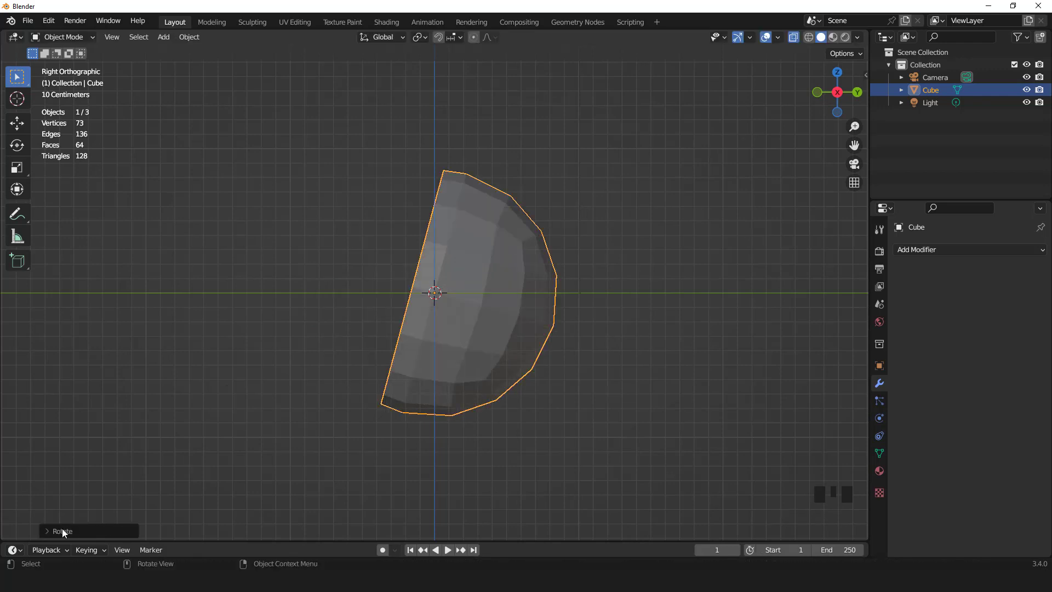
left_click(48, 531)
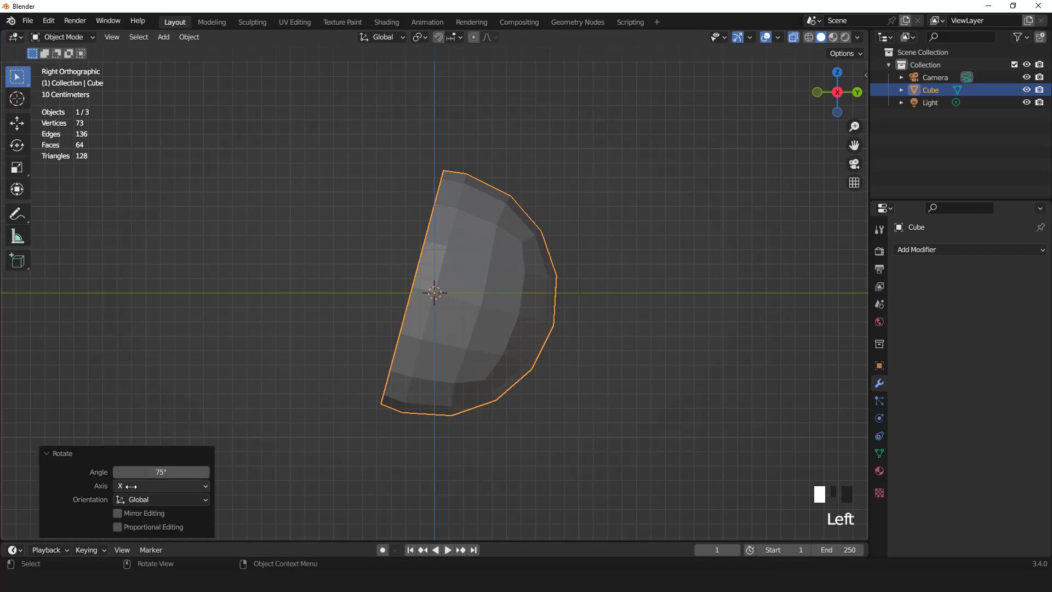
scroll(485, 327, "down", 1)
key("KP_1")
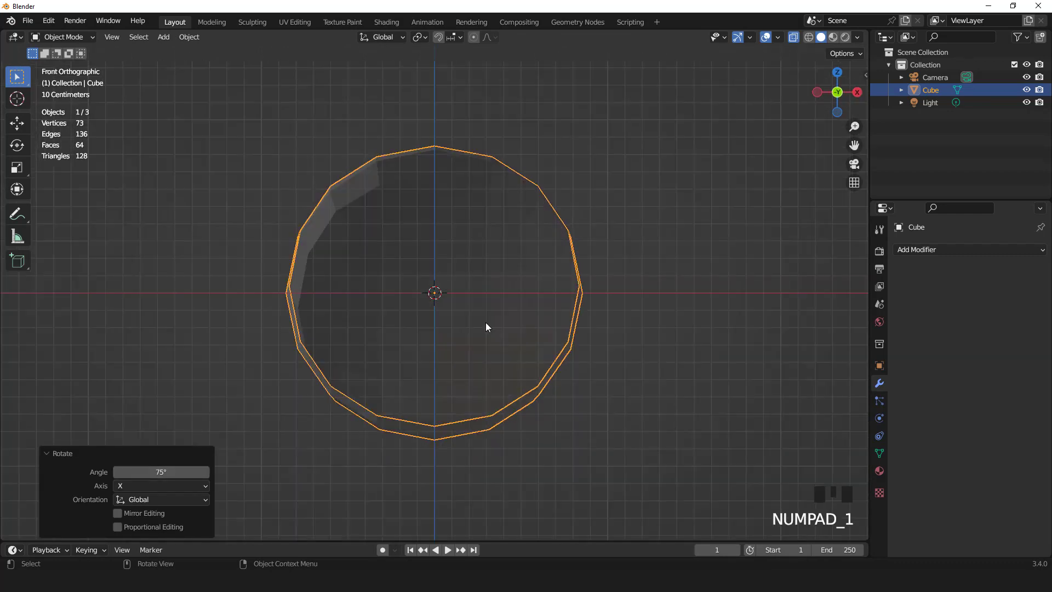
Turn off X-ray and add a Solidify modifier with a thickness of 0.02 m to the bowl.
left_click(794, 38)
middle_click_drag(650, 214, 557, 231)
left_click(918, 253)
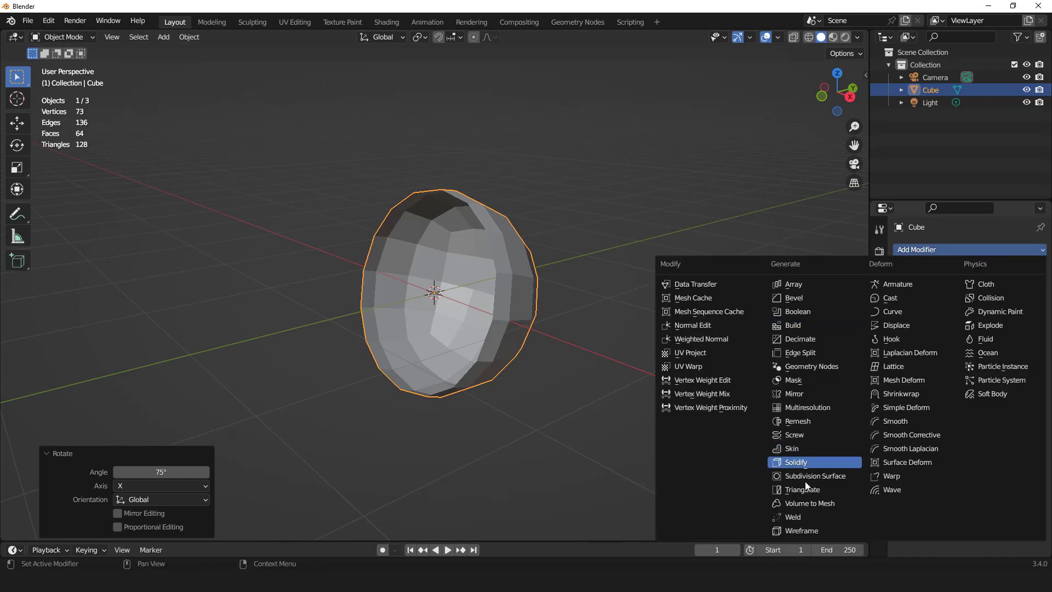
left_click(803, 461)
scroll(631, 320, "up", 1)
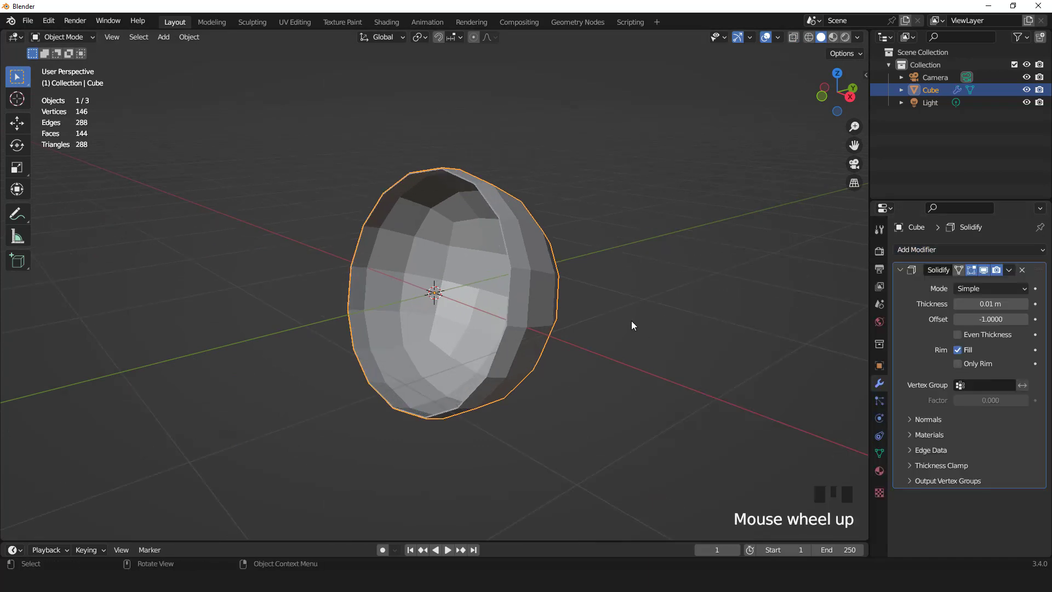
key("KP_1")
scroll(630, 320, "up", 2)
left_click(1024, 304)
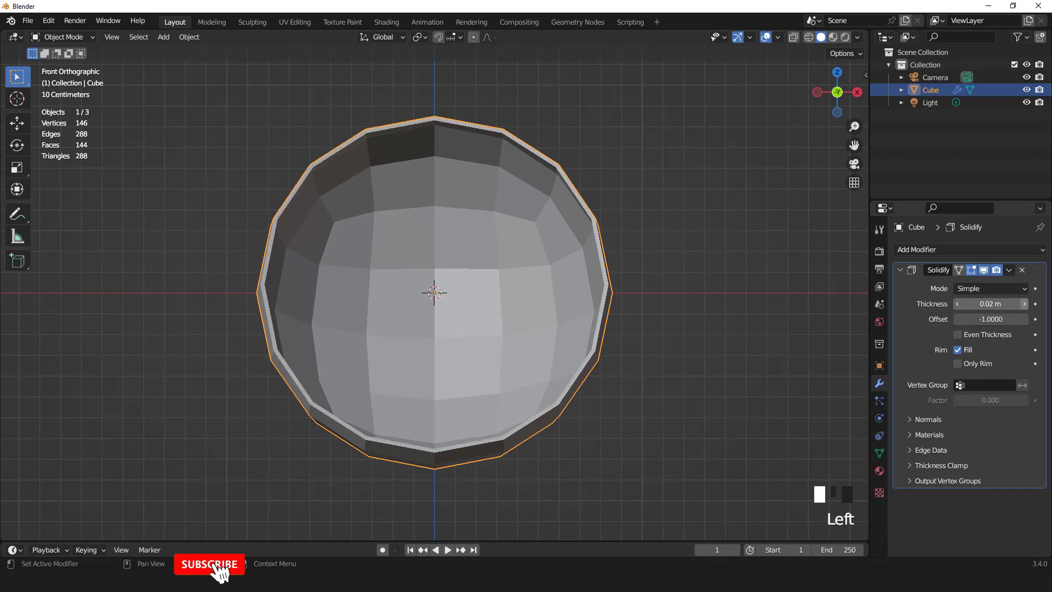
Add a level 2 Subdivision Surface modifier to the solidified bowl.
key("ctrl+2")
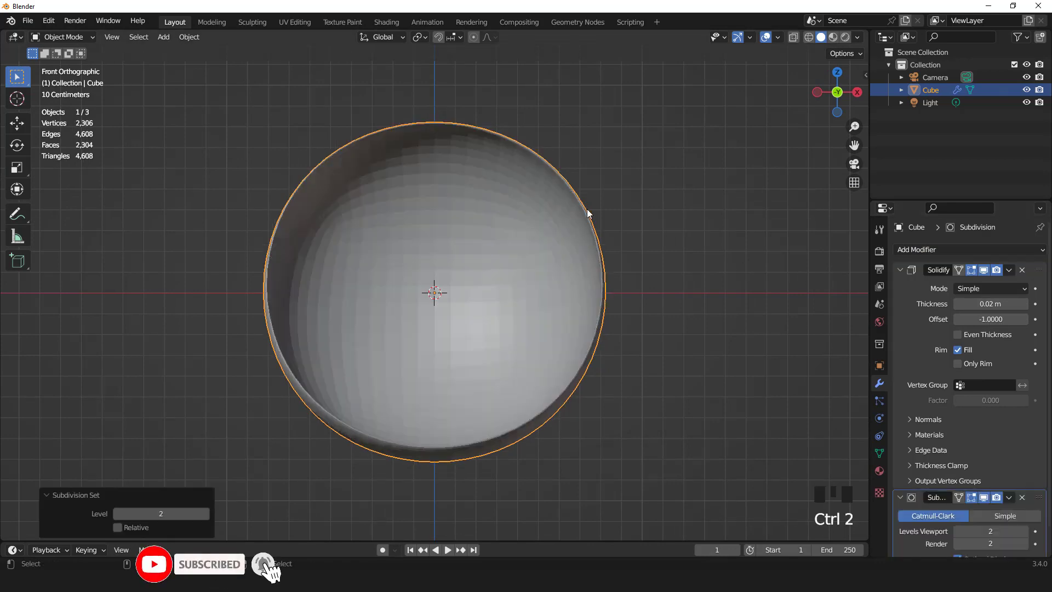
middle_click_drag(587, 213, 481, 246)
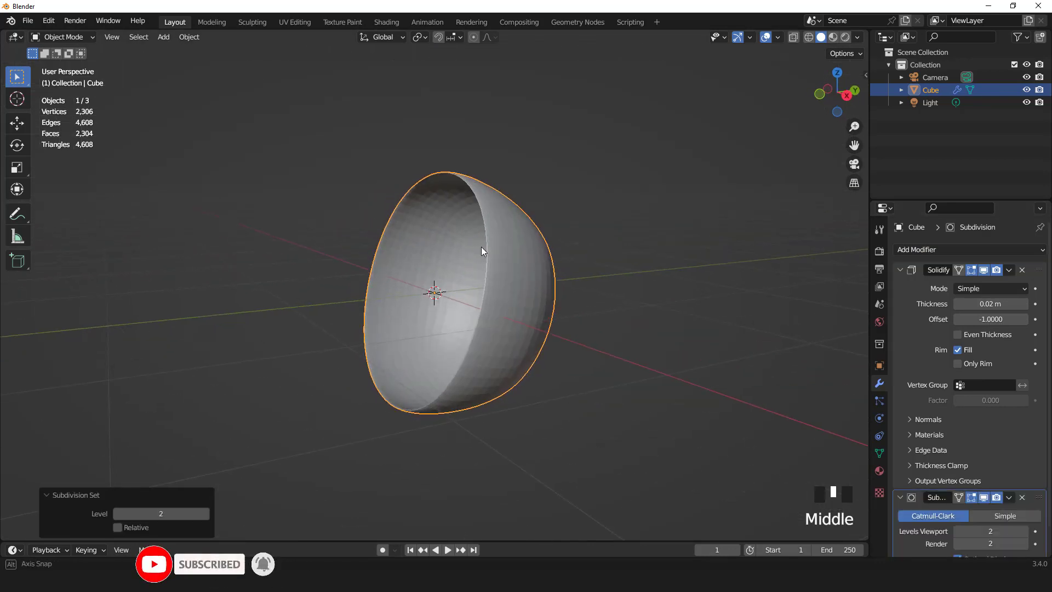
scroll(485, 249, "up", 1)
Add a loop cut around the bowl and slide it close to the open rim.
key("KP_3")
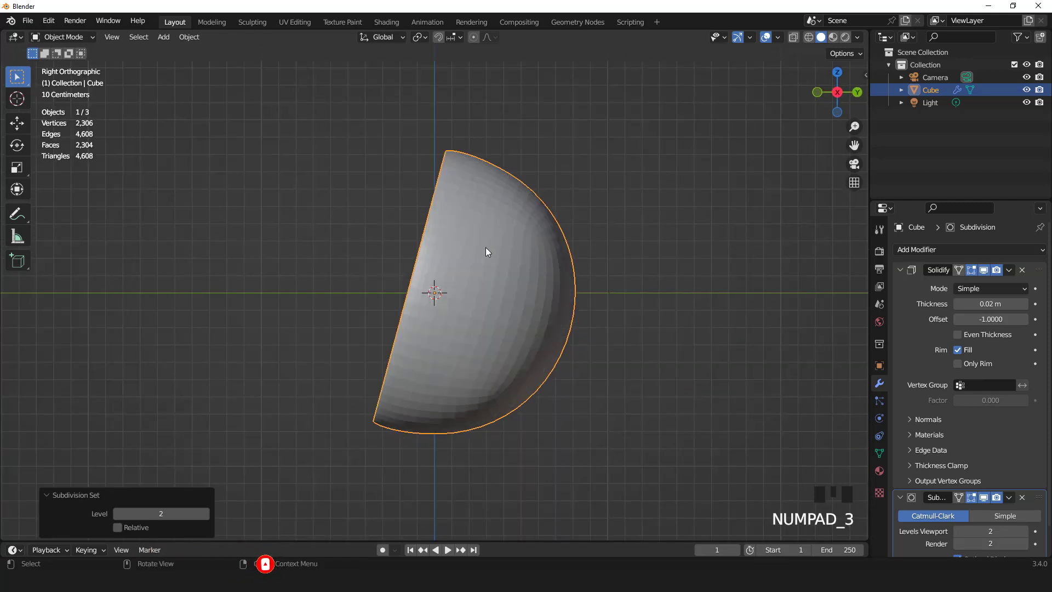
scroll(485, 249, "up", 3)
key("Tab")
scroll(434, 219, "up", 1)
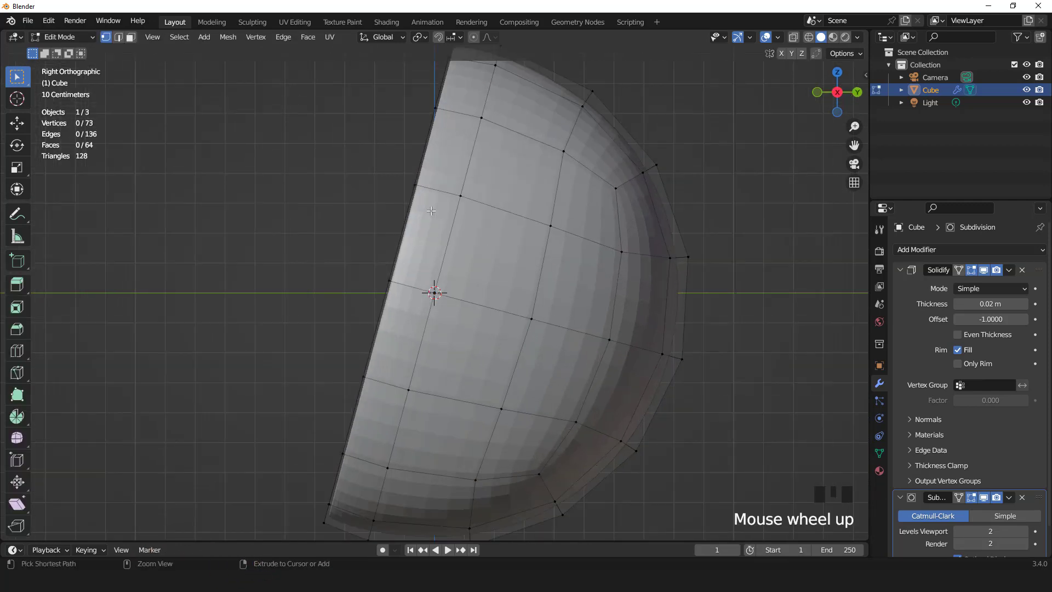
key("ctrl+r")
left_click(431, 210)
left_click_drag(431, 210, 418, 205)
key("Tab")
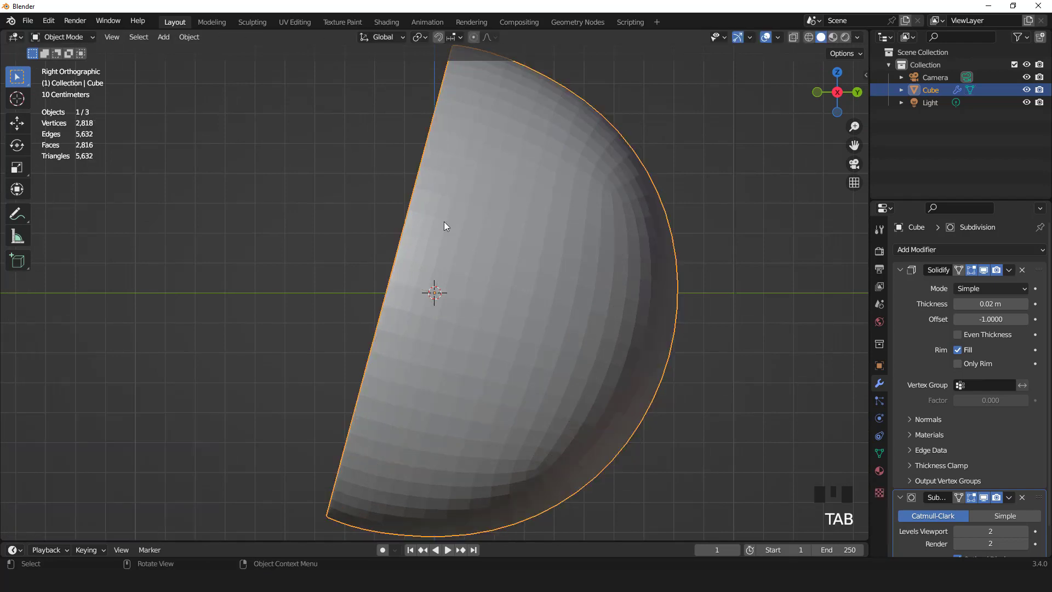
Apply Shade Smooth to the bowl.
middle_click_drag(443, 221, 505, 220)
right_click_drag(505, 220, 505, 220)
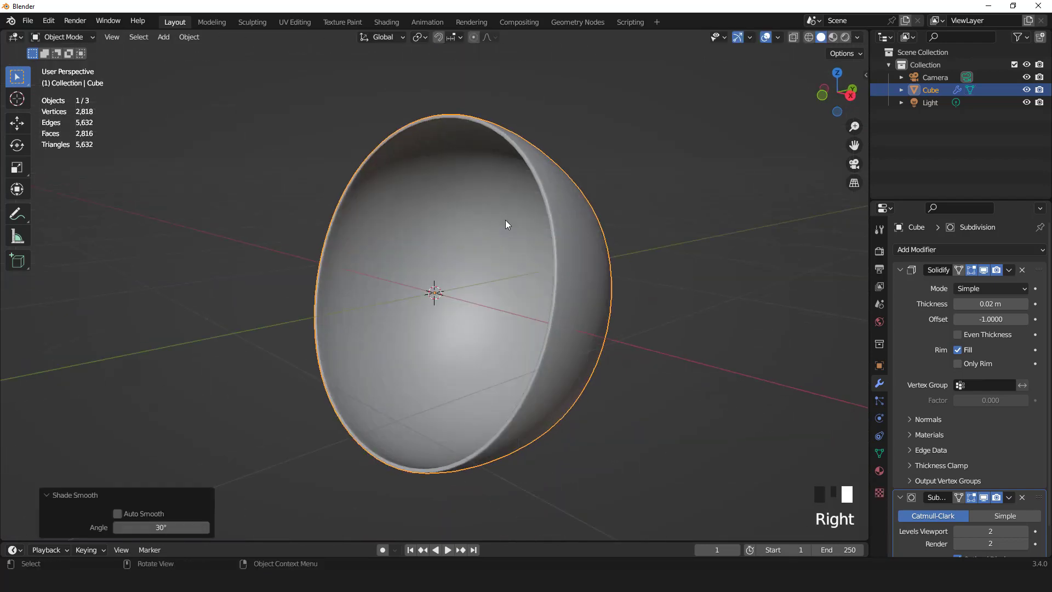
key("KP_1")
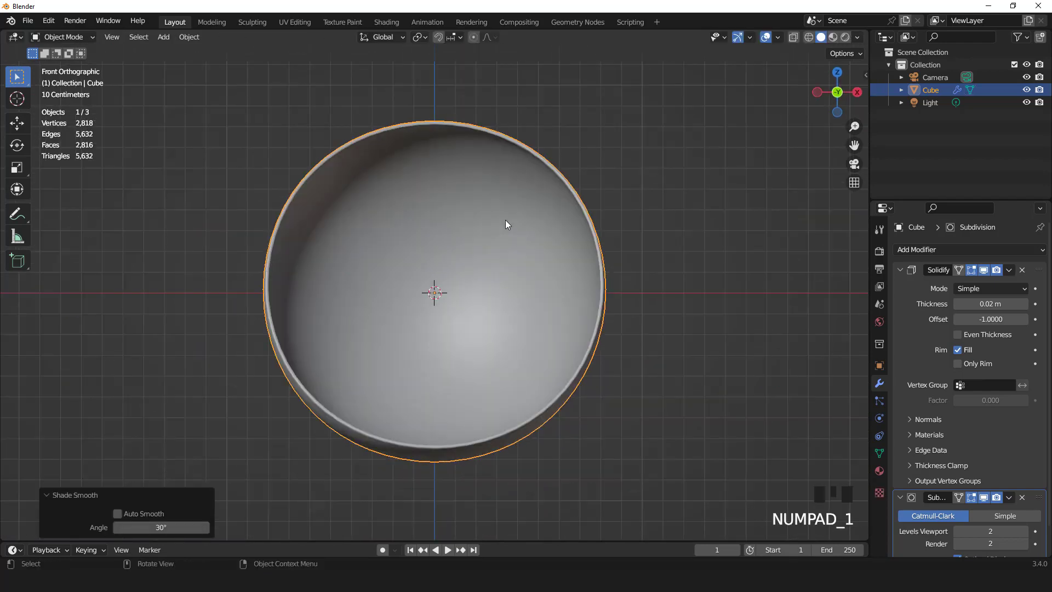
Set the Solidify thickness to 0.03 m.
left_click(1024, 303)
left_click(1024, 303)
left_click(1023, 303)
left_click(1023, 304)
middle_click_drag(570, 246, 712, 257)
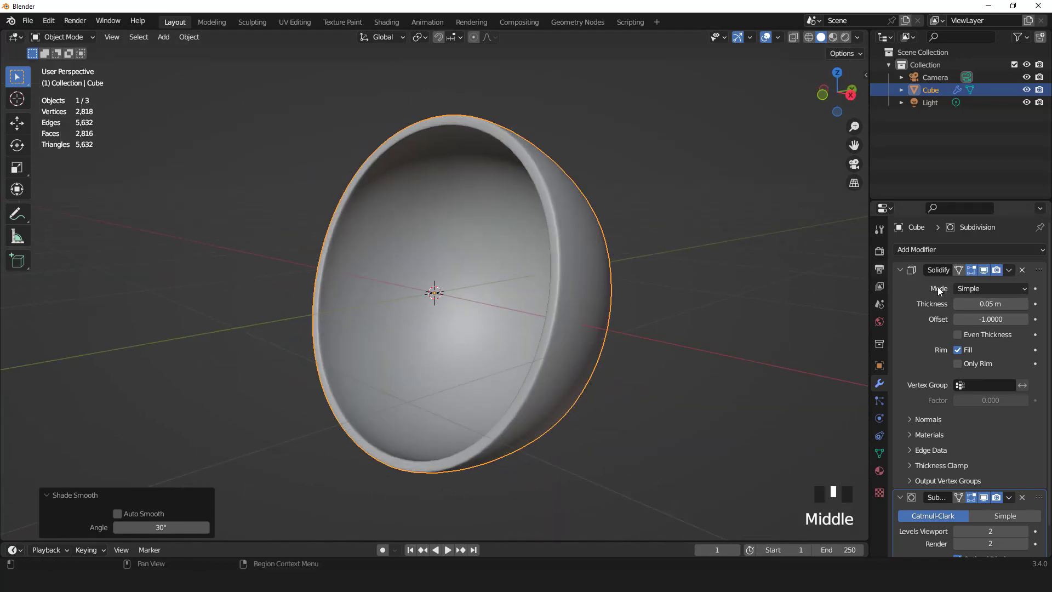
left_click(957, 304)
left_click(958, 304)
left_click(957, 303)
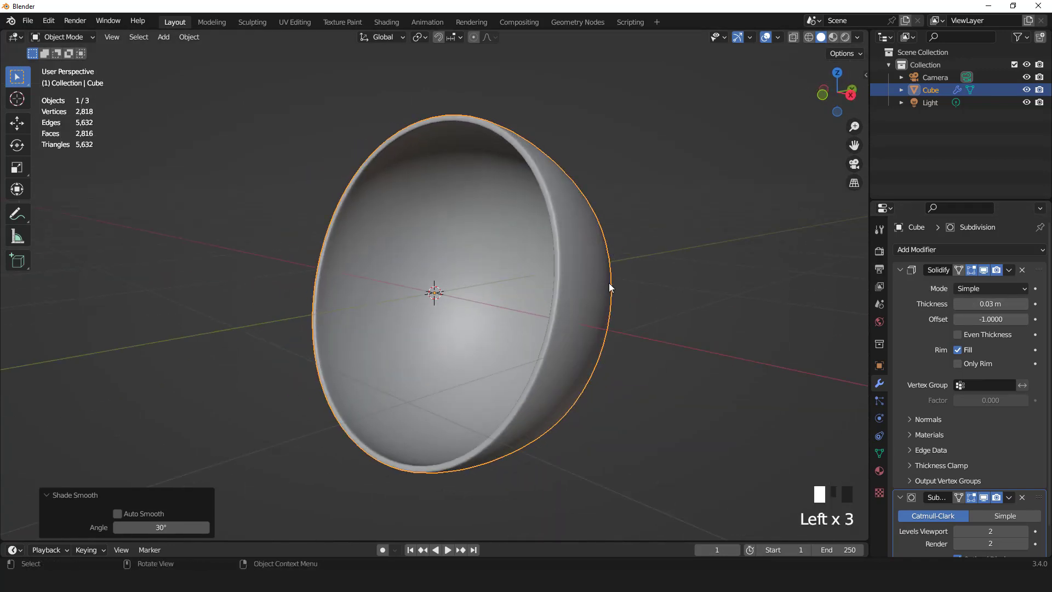
Enter Edit Mode on the bowl and hide the Solidify and Subdivision modifiers in the viewport.
key("KP_1")
middle_click_drag(606, 281, 460, 281)
scroll(460, 282, "up", 2)
key("Tab")
scroll(460, 277, "up", 2)
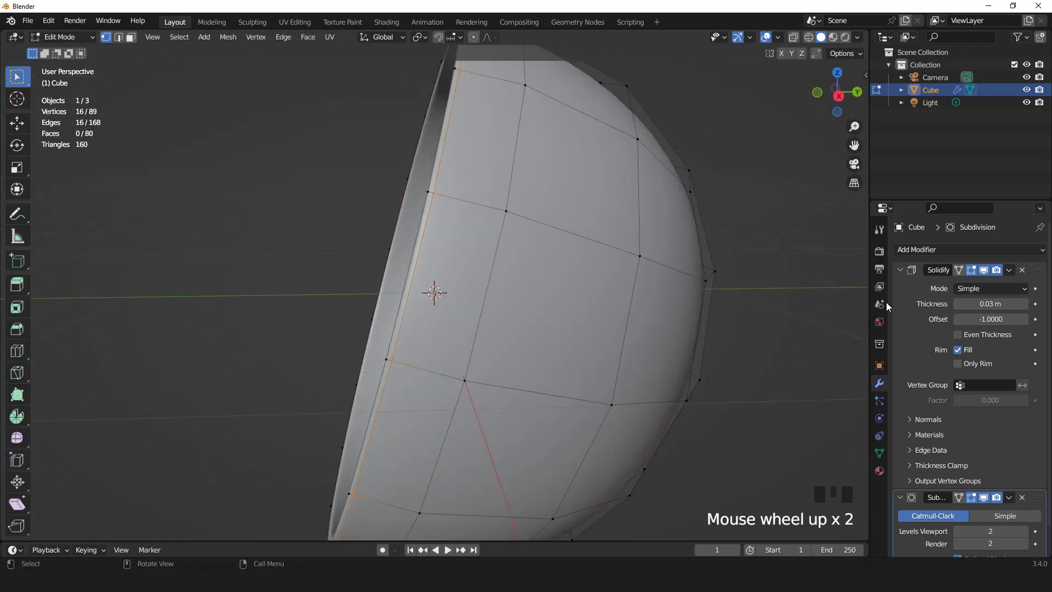
left_click(898, 269)
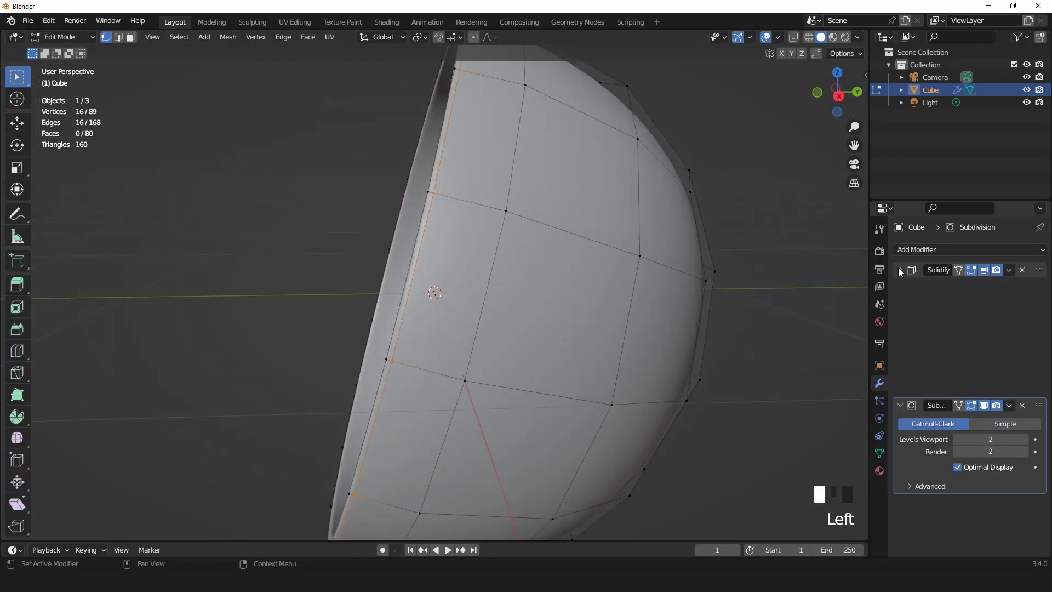
left_click(984, 270)
left_click(983, 286)
scroll(506, 247, "up", 2)
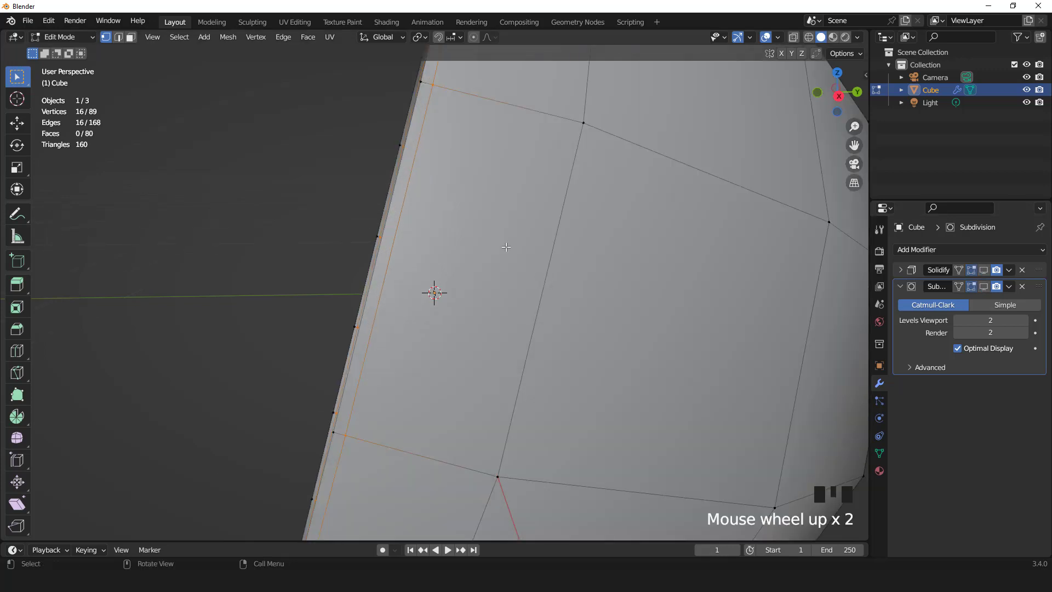
Edge-slide the selected loop nearer to the rim with a factor of -0.750.
key("g")
key("g")
left_click(489, 240)
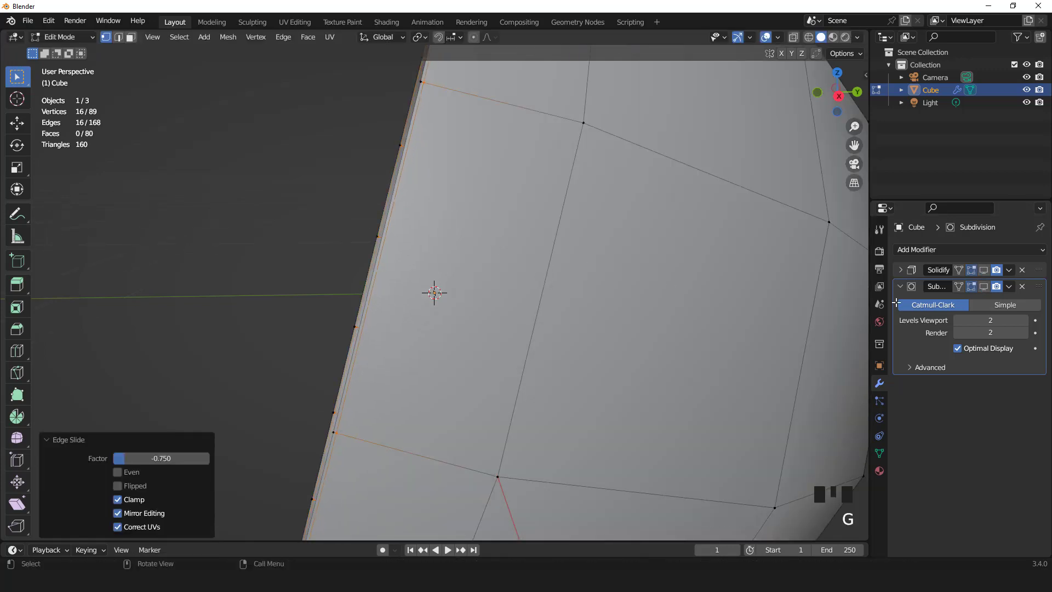
scroll(896, 302, "down", 1)
Show the Solidify and Subdivision modifiers in the viewport again.
left_click(983, 270)
left_click(983, 286)
scroll(496, 259, "down", 3)
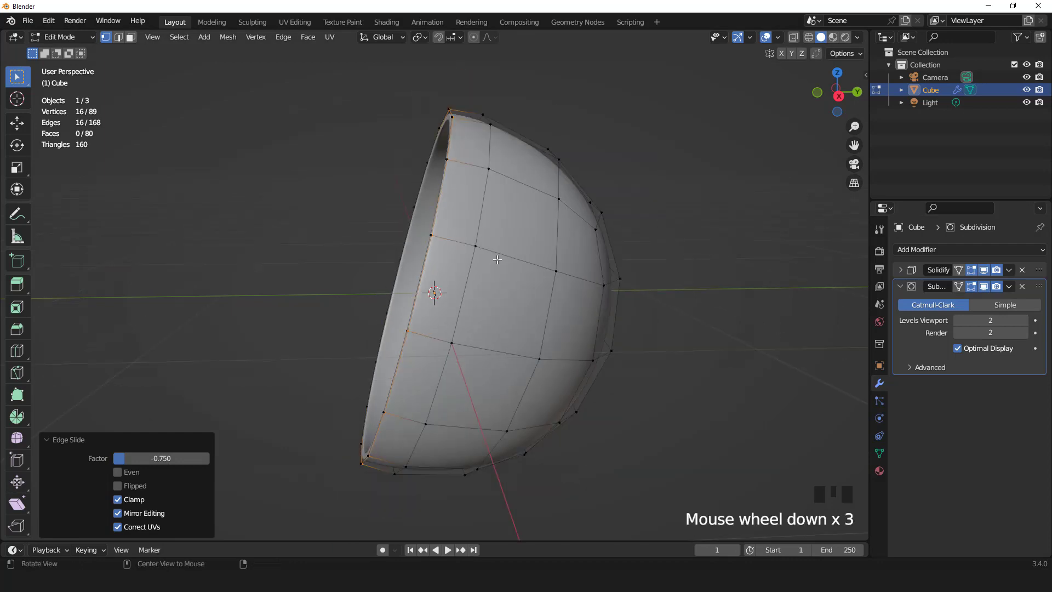
Return the bowl to Object Mode and reduce its Solidify thickness to 0.02 m.
middle_click_drag(497, 259, 507, 263)
key("Tab")
key("KP_1")
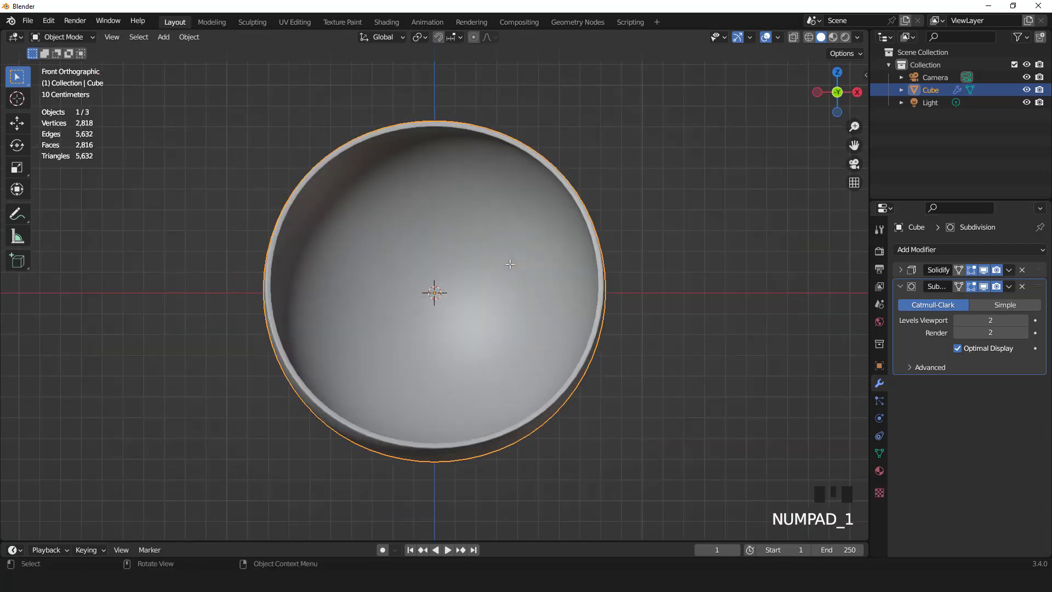
scroll(510, 264, "up", 2)
scroll(509, 264, "down", 3)
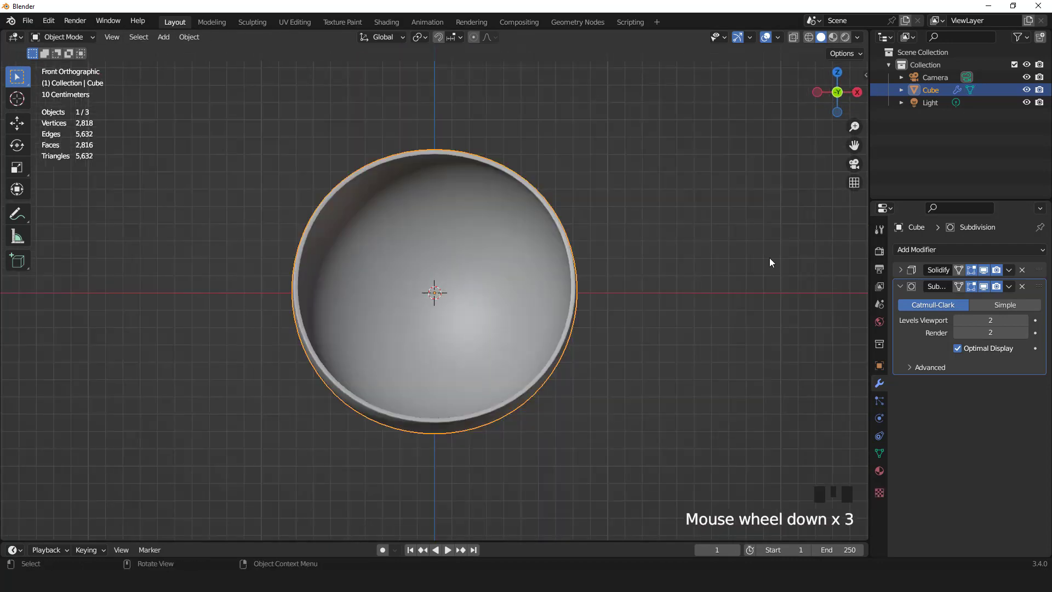
left_click(901, 269)
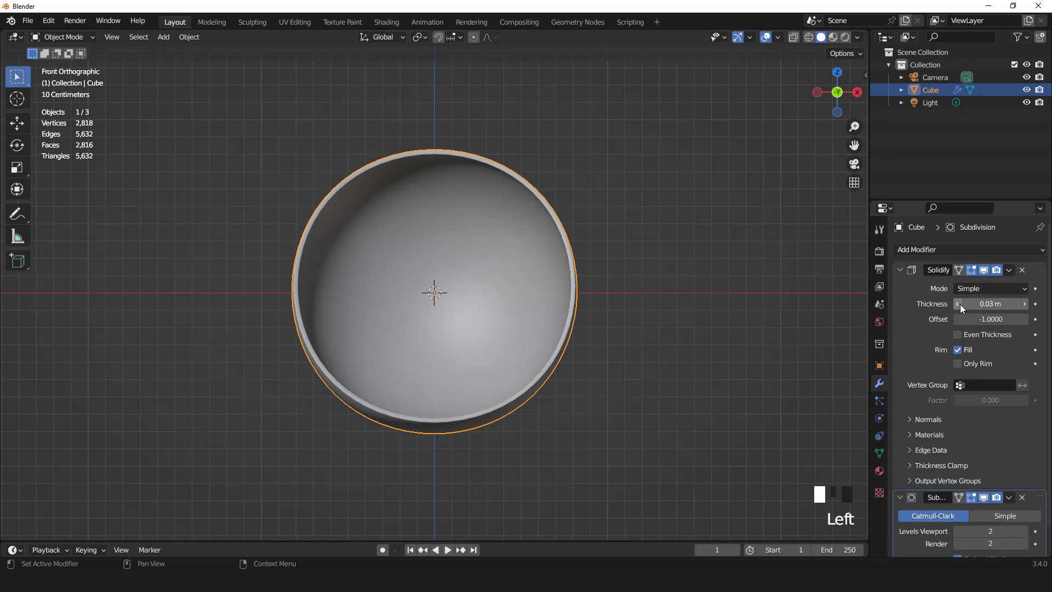
left_click(958, 304)
left_click(958, 303)
scroll(684, 268, "up", 1)
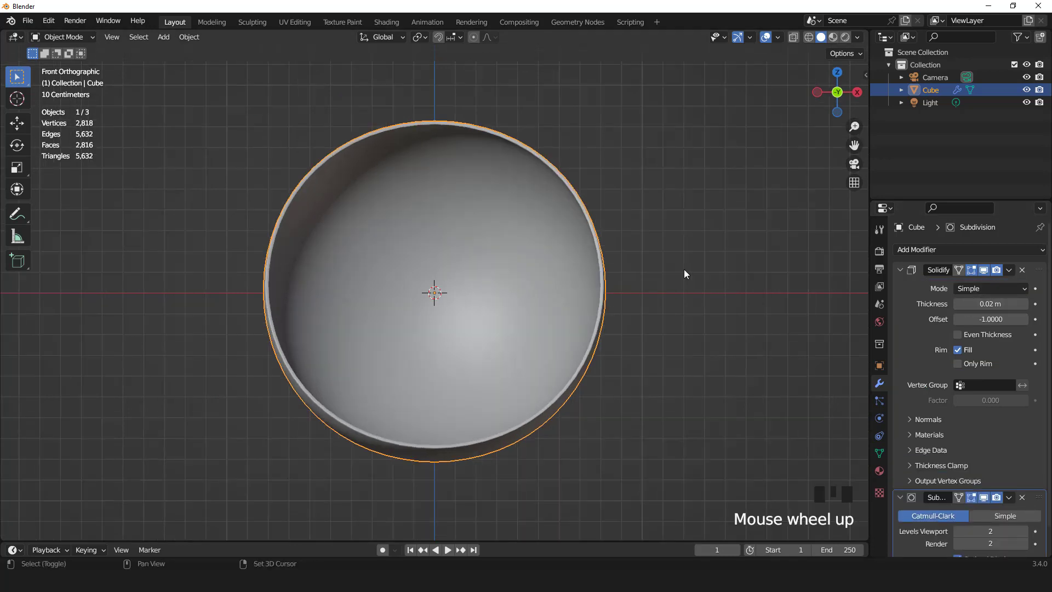
Duplicate the bowl in place and scale the copy down to about 0.958 to form an inner shell.
key("shift+d")
right_click(684, 268)
key("s")
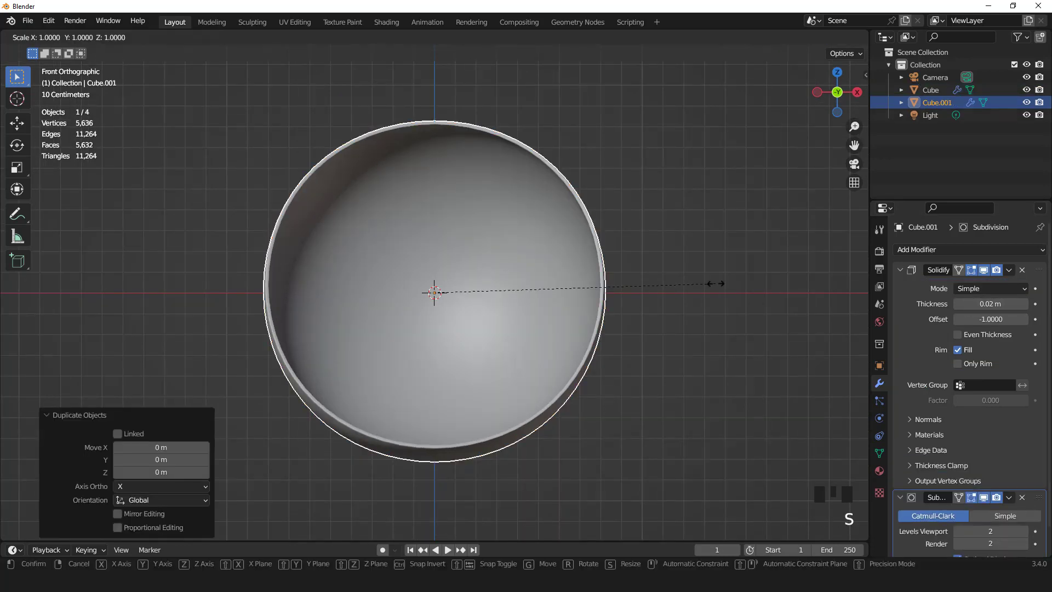
left_click(704, 277)
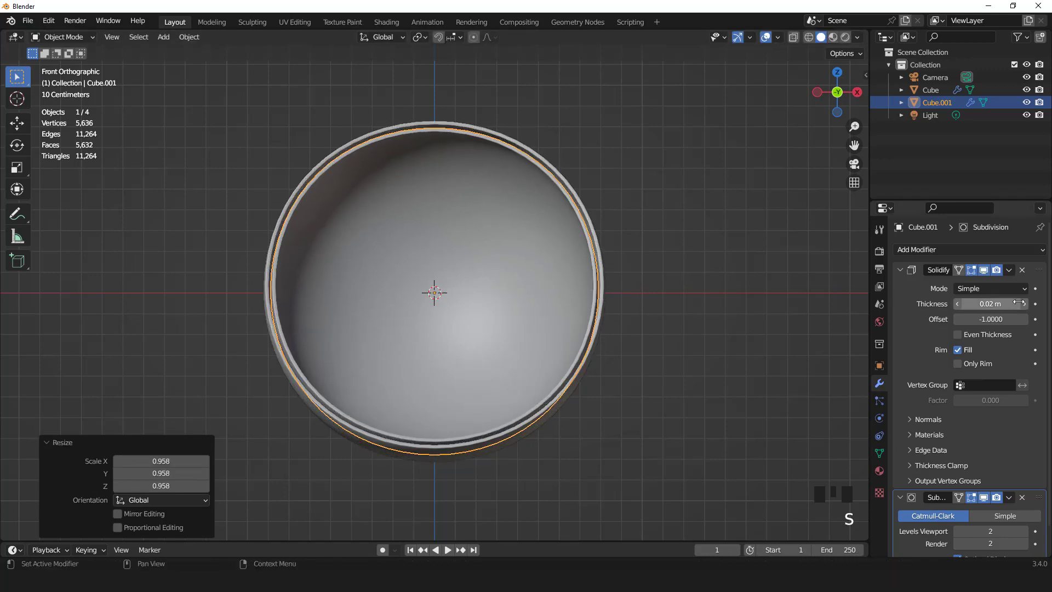
Set the inner shell's Solidify thickness to 0.04 m and hide the viewport overlays.
left_click(1024, 304)
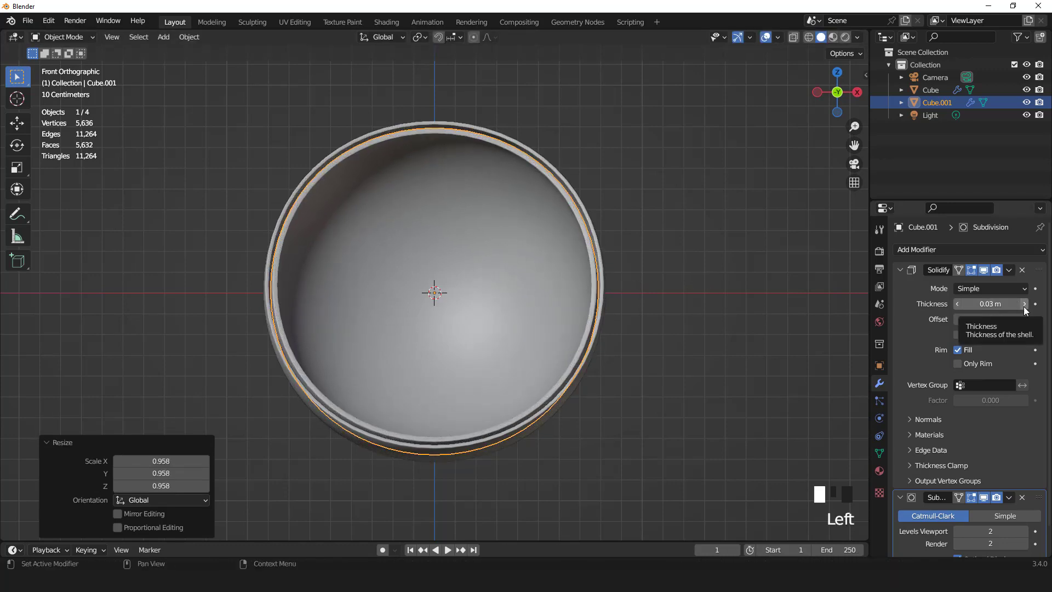
left_click(770, 35)
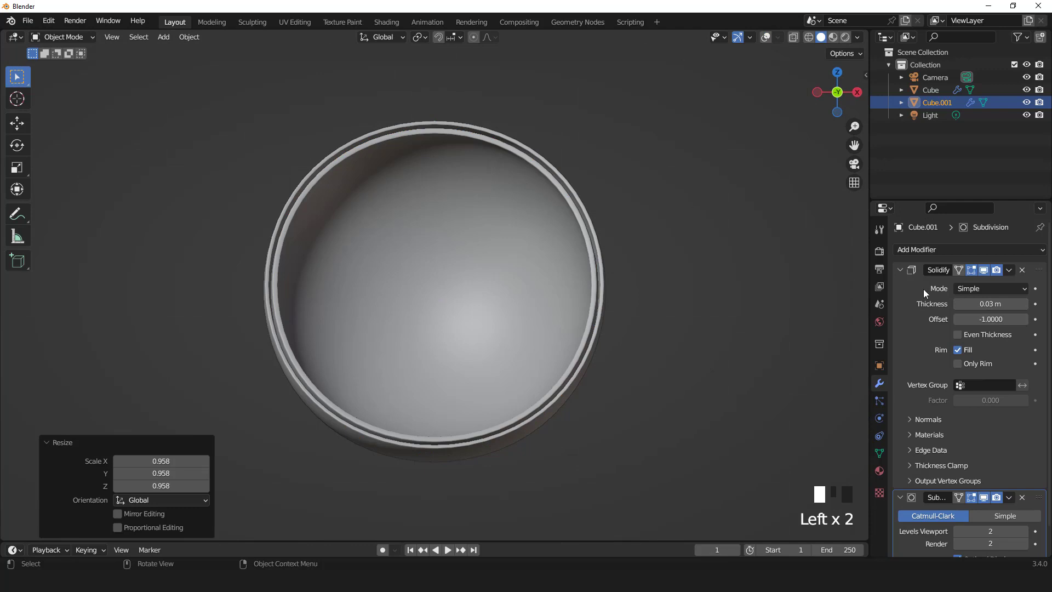
left_click(1024, 303)
Scale the inner shell by about 1.025 to close the gap to the outer bowl, and show the viewport overlays again.
key("s")
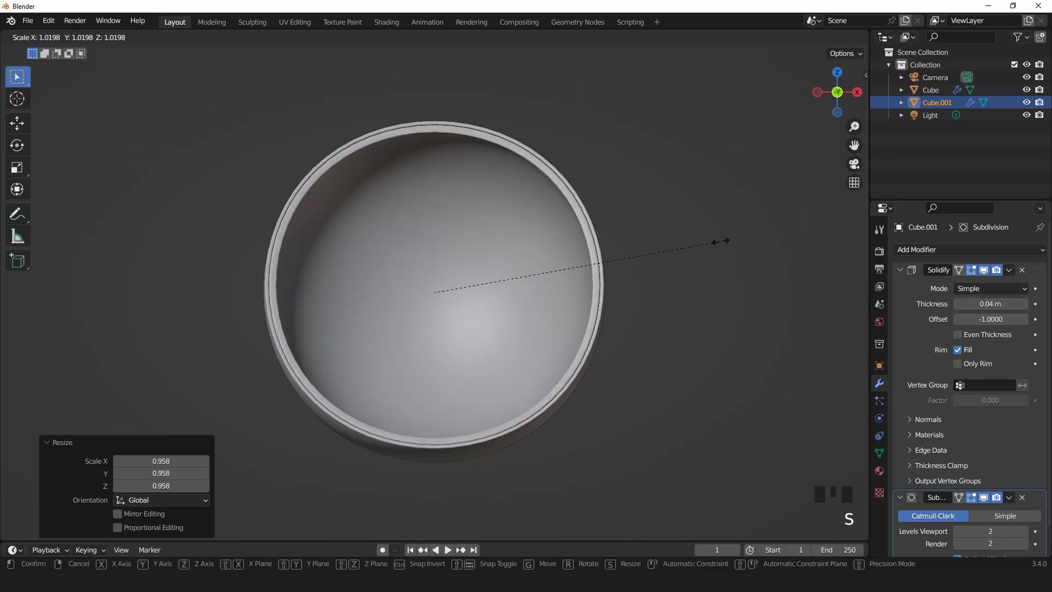
left_click(723, 238)
scroll(549, 236, "down", 3)
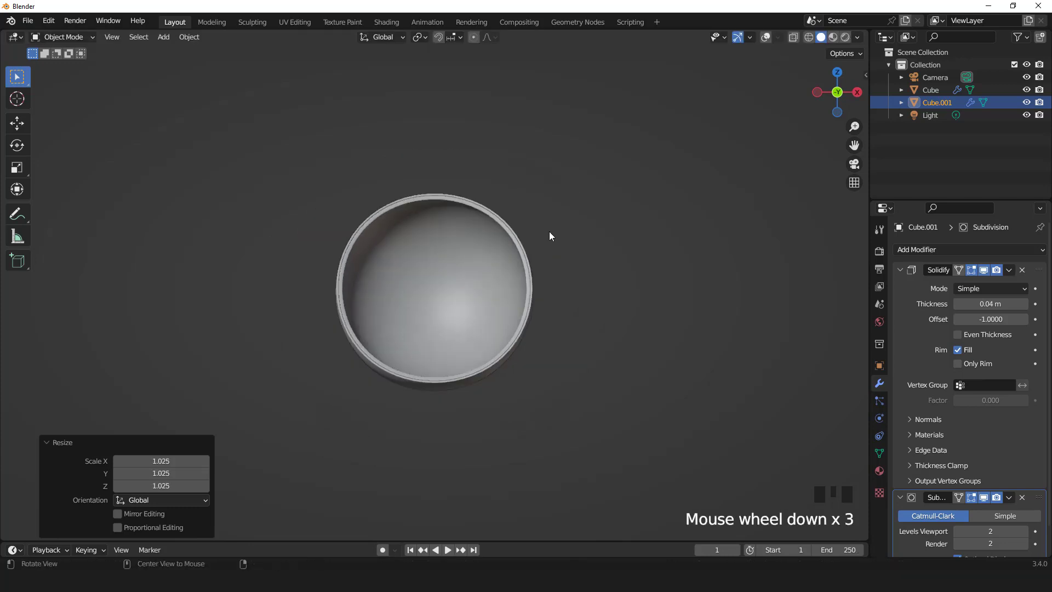
middle_click_drag(550, 236, 495, 253)
scroll(495, 253, "up", 1)
key("KP_1")
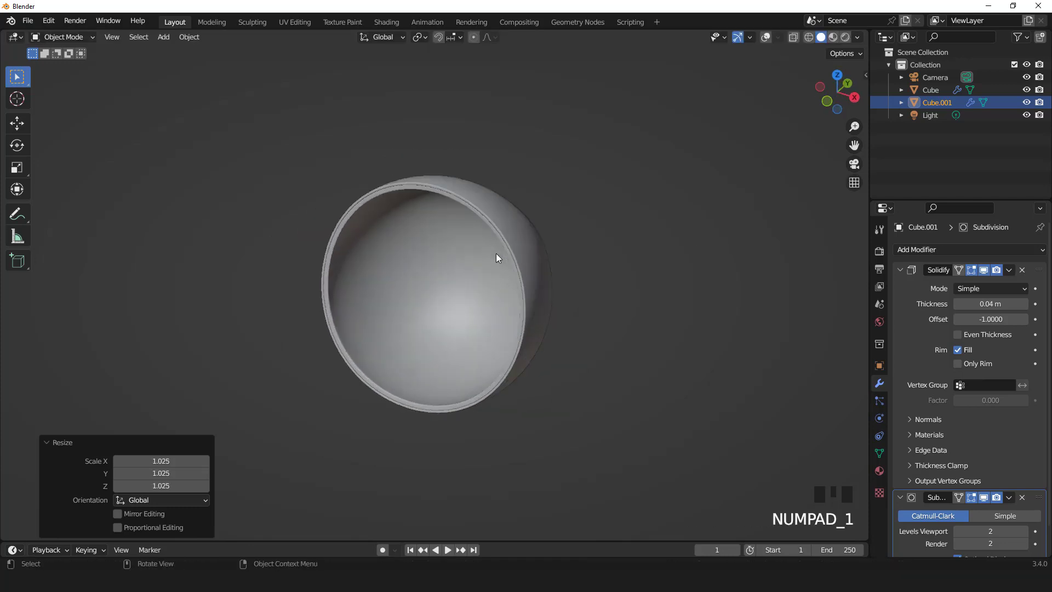
left_click(766, 37)
Select the outer bowl and apply its Solidify modifier.
middle_click_drag(690, 183, 615, 216)
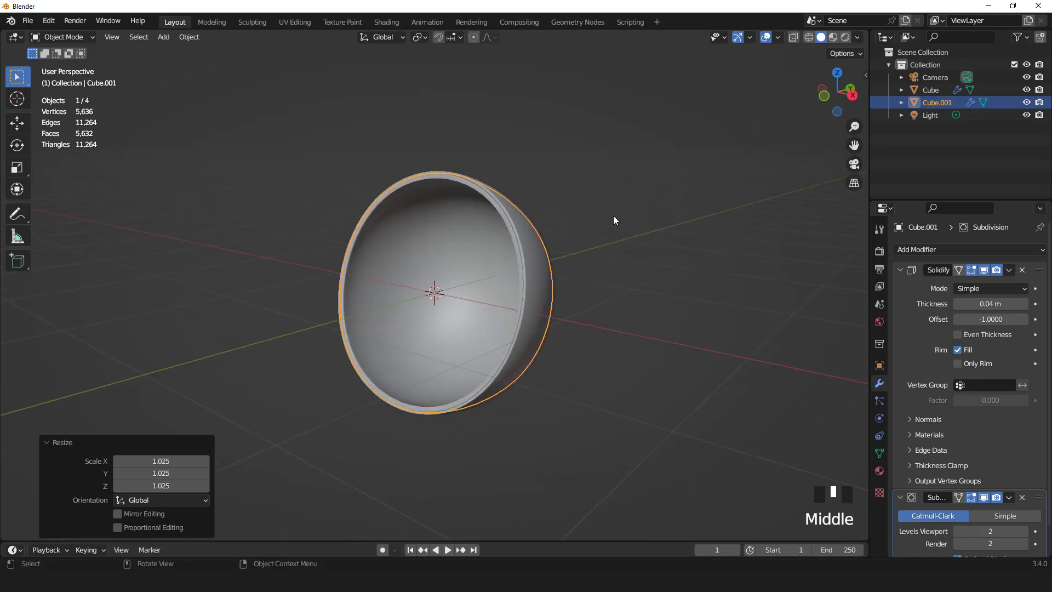
left_click(537, 263)
mouse_move(537, 259)
middle_mouse_down()
mouse_move(549, 251)
mouse_move(524, 252)
middle_mouse_up()
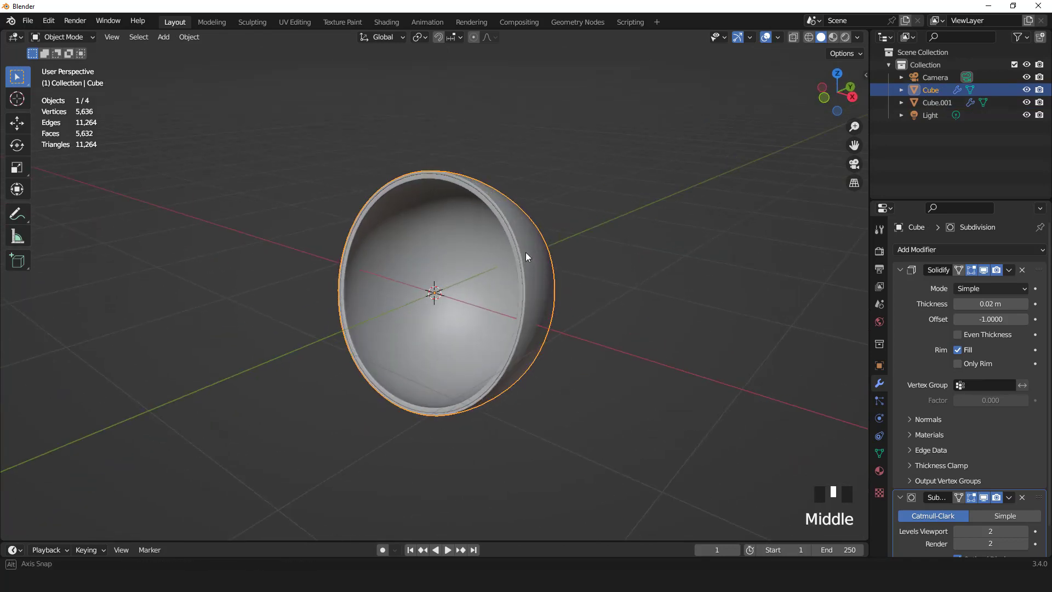
key("ctrl+KP_7")
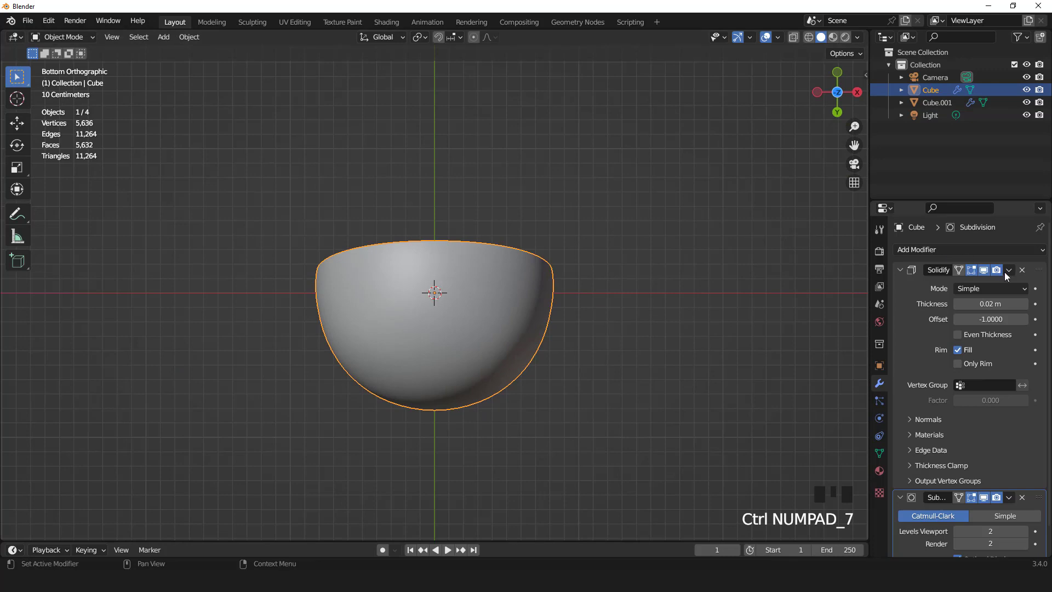
left_click(1009, 270)
left_click(984, 281)
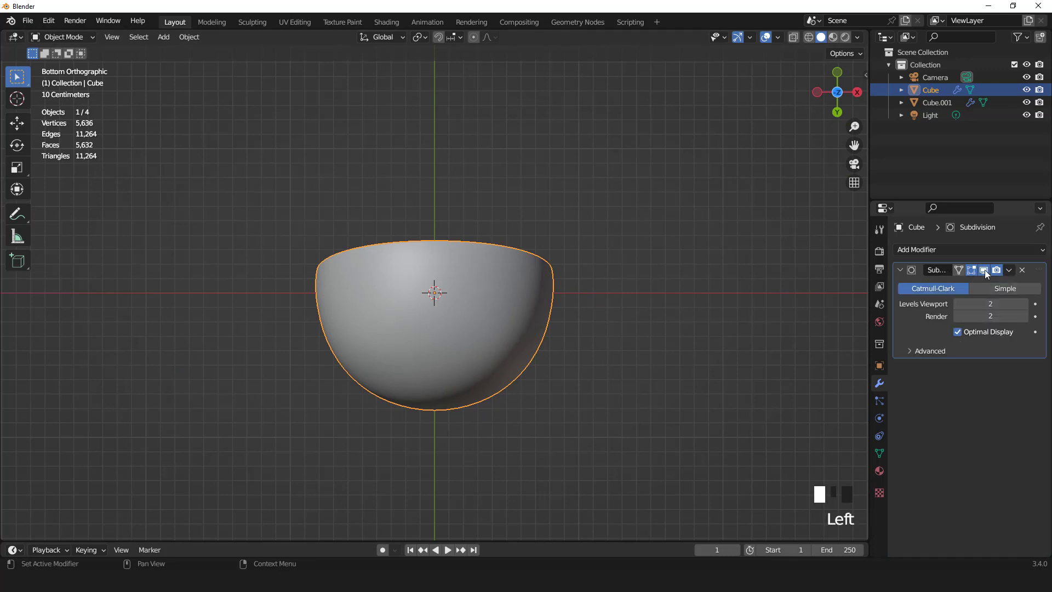
Hide the outer bowl's Subdivision in the viewport and, in Edit Mode, vertex-bevel the underside's centre vertex into a small four-pointed star.
scroll(562, 265, "up", 3)
key("Tab")
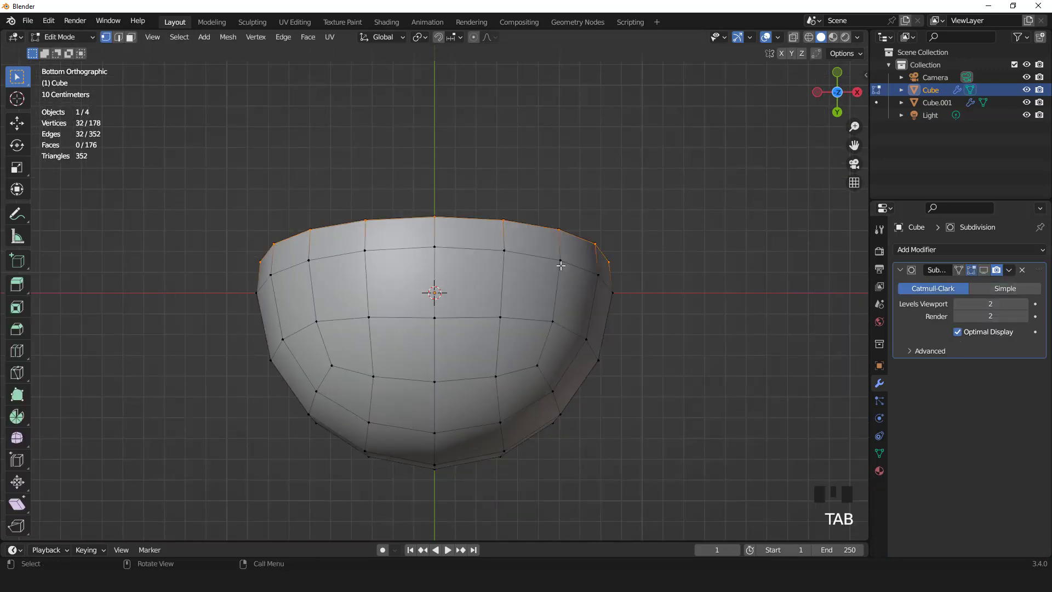
left_click(442, 321)
scroll(639, 284, "up", 2)
key("ctrl+shift+b")
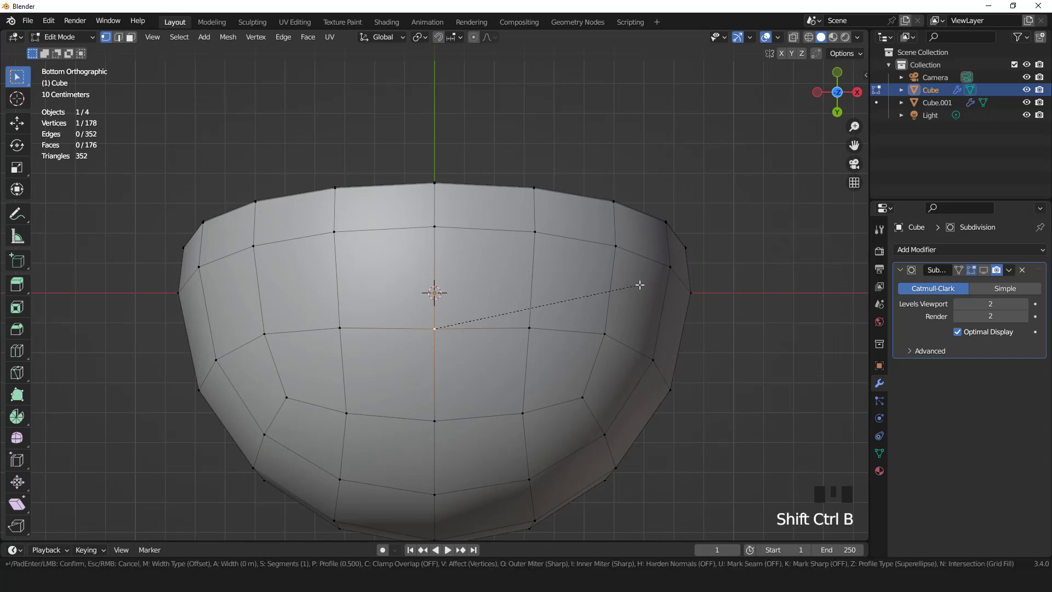
left_click(676, 303)
Connect the star's four inner corner vertices diagonally to the corner vertices of the surrounding faces.
left_click(426, 319)
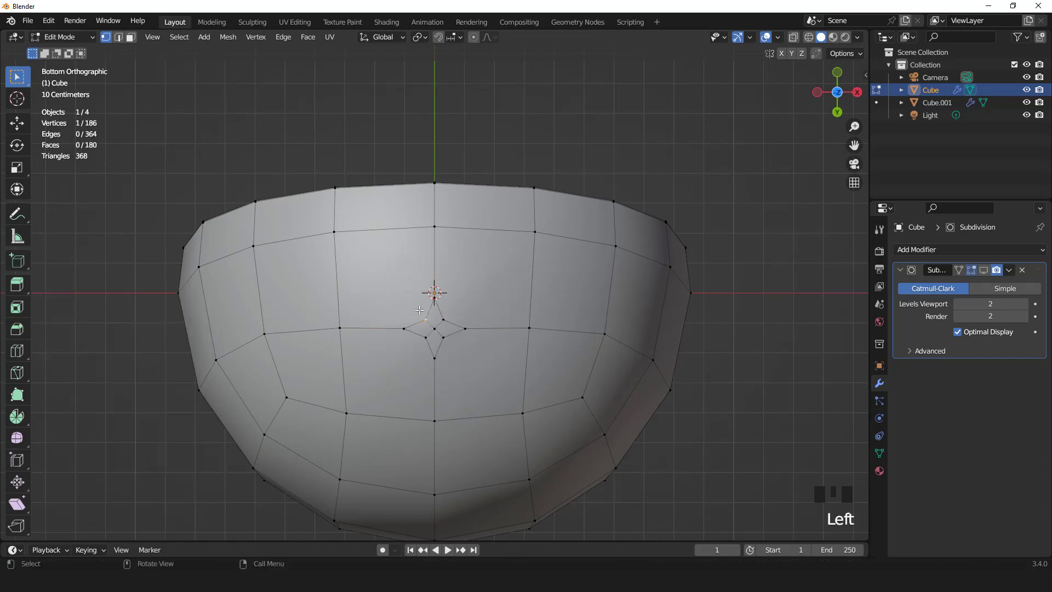
left_click(337, 231, "shift")
key("j")
left_click(536, 235, "shift")
key("j")
left_click(451, 339)
left_click(524, 411, "shift")
key("j")
left_click(421, 340)
left_click(350, 409, "shift")
key("j")
Delete the star's centre vertex and round the opening's edge loop with To Sphere at factor 1.
key("x")
left_click(510, 194)
key("2")
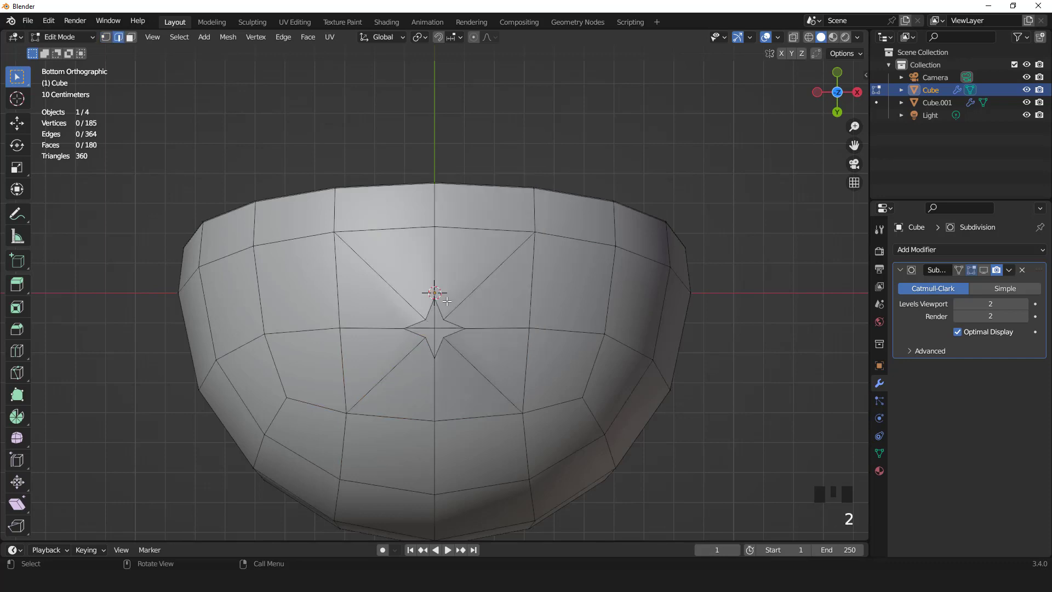
triple_click(437, 304)
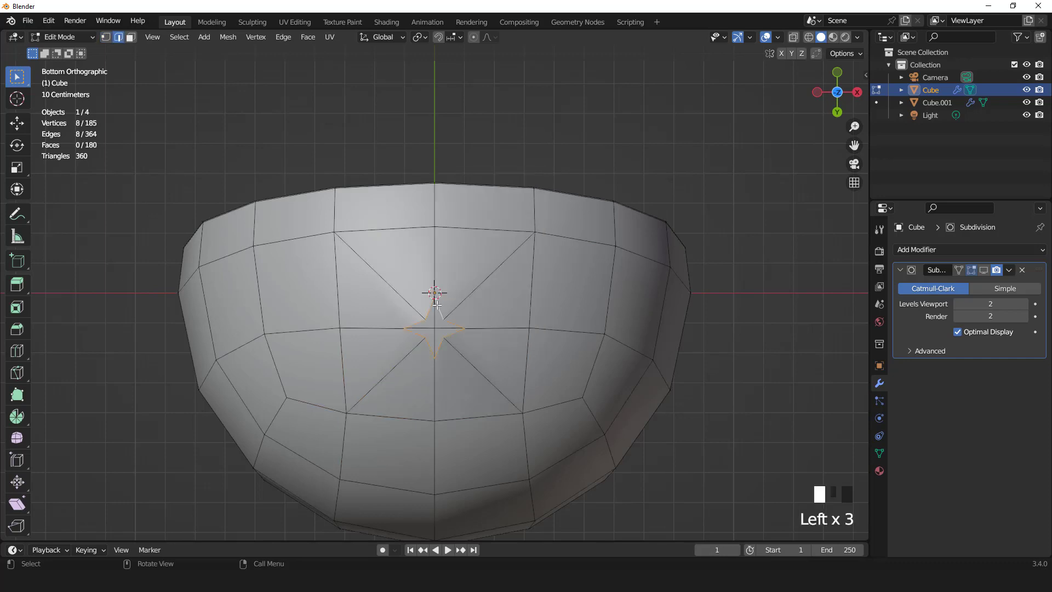
left_click(228, 37)
mouse_move(232, 51)
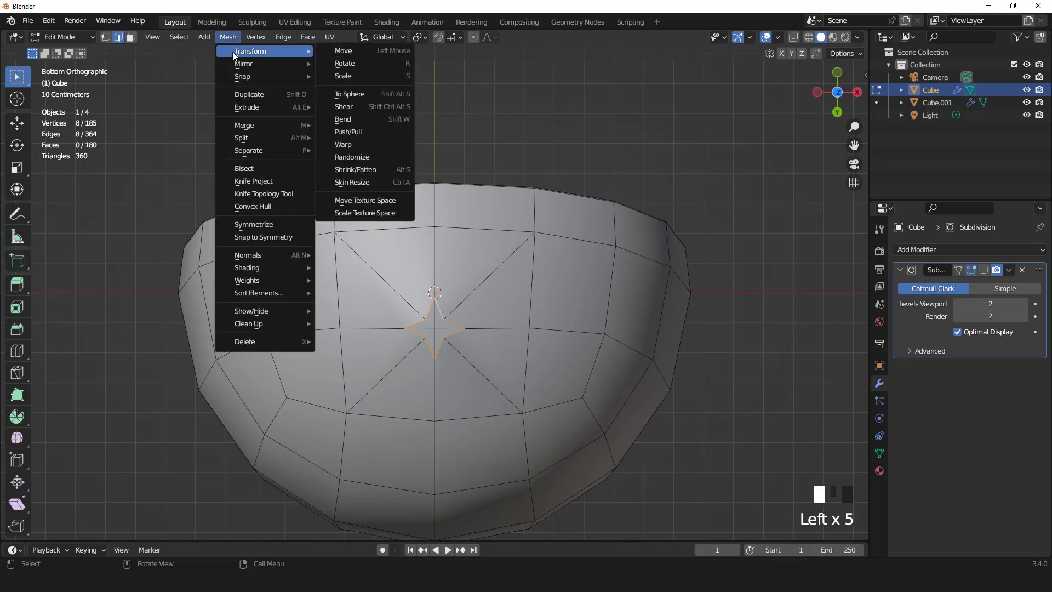
left_click(349, 93)
left_click(492, 276)
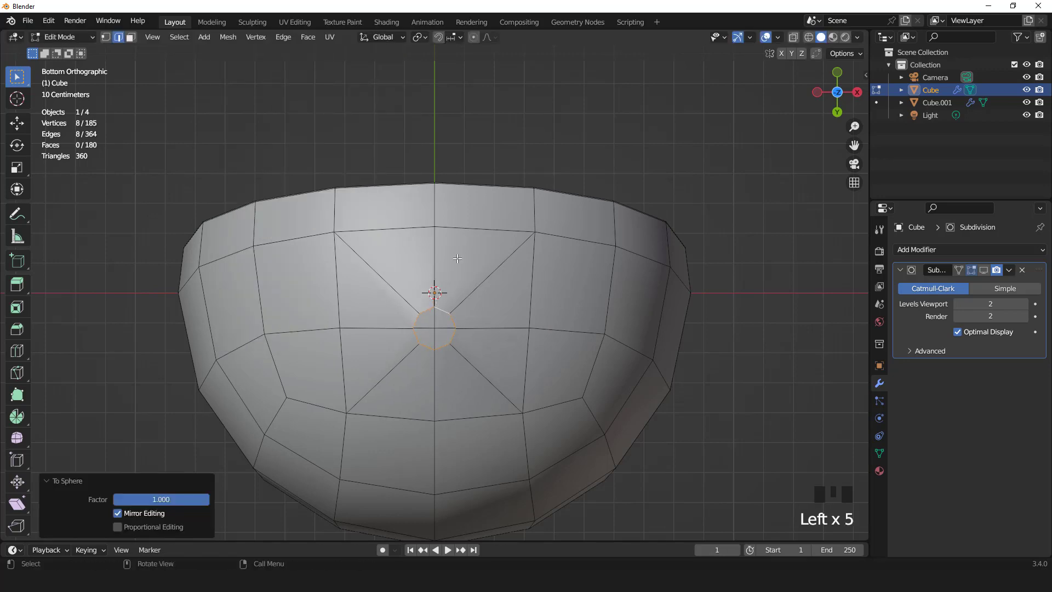
Isolate the outer bowl in local view and extrude the round opening's edge loop about 0.021 m downward along Z.
scroll(492, 276, "down", 1)
key("KP_1")
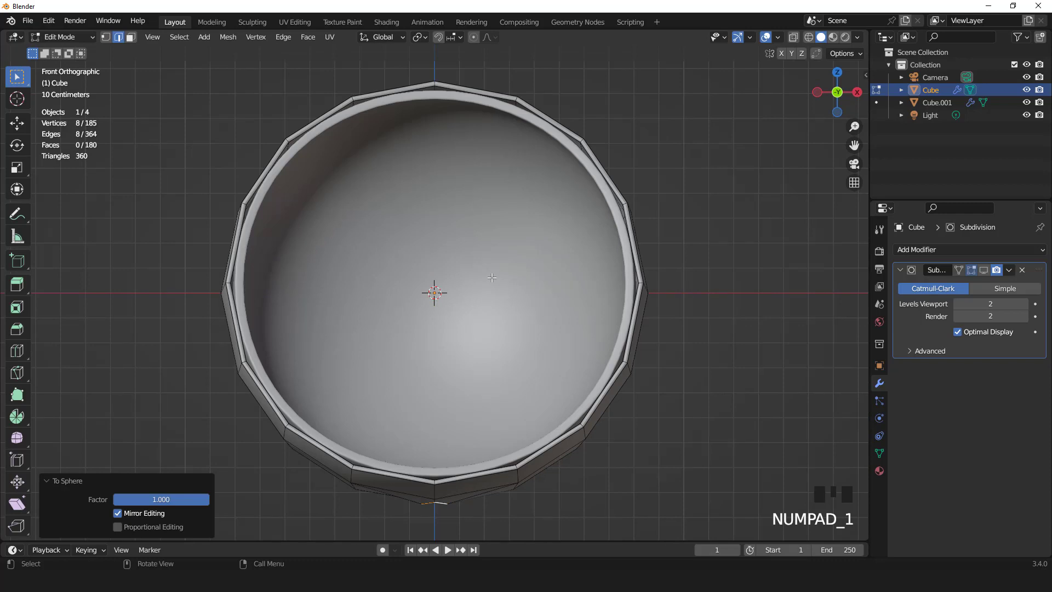
key("KP_Divide")
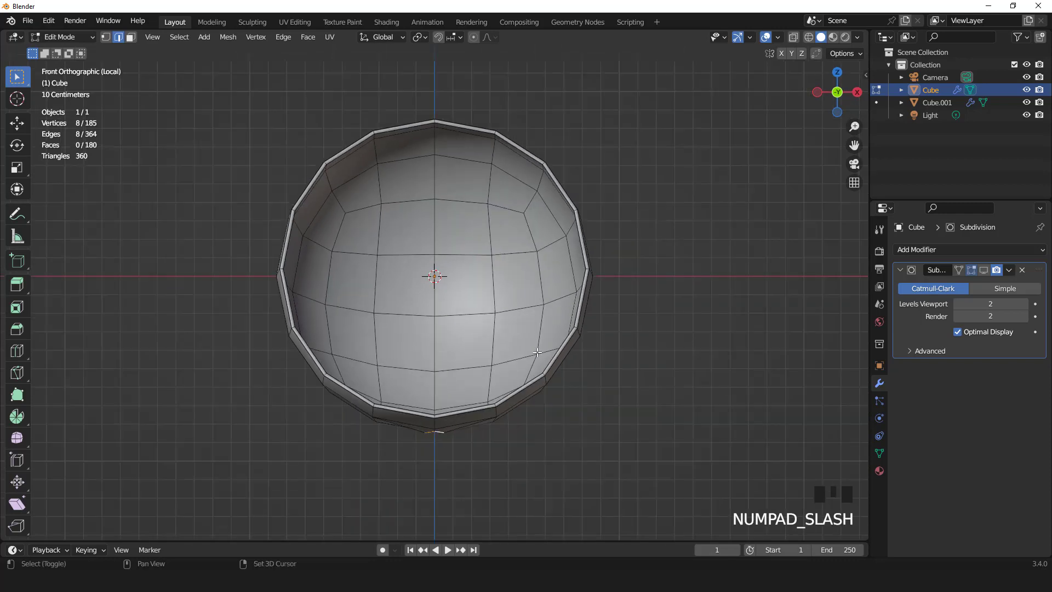
middle_click_drag(536, 353, 537, 261, "shift")
scroll(536, 261, "up", 1)
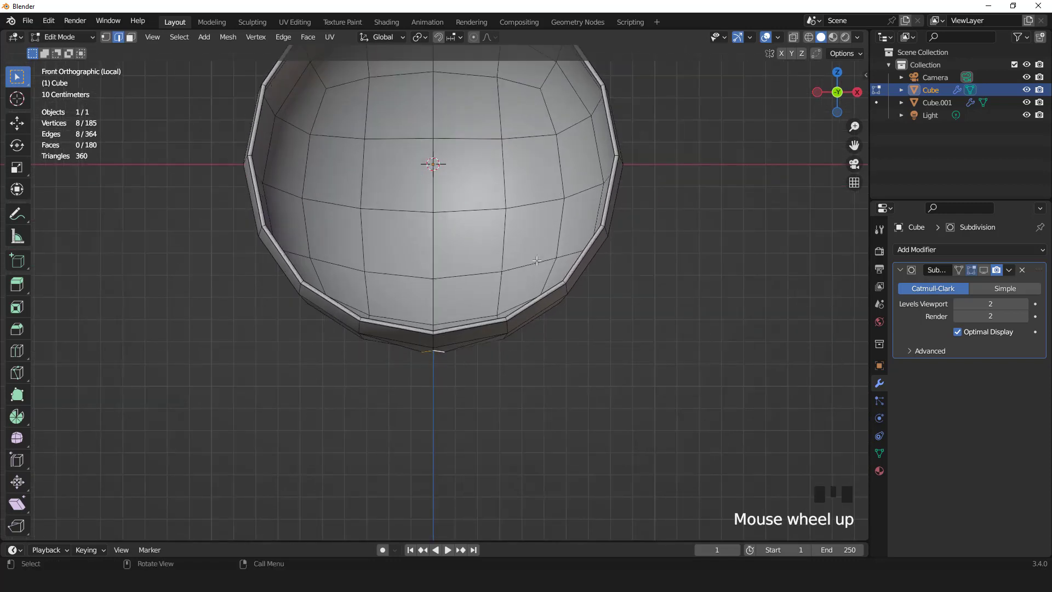
scroll(536, 261, "up", 3)
key("e")
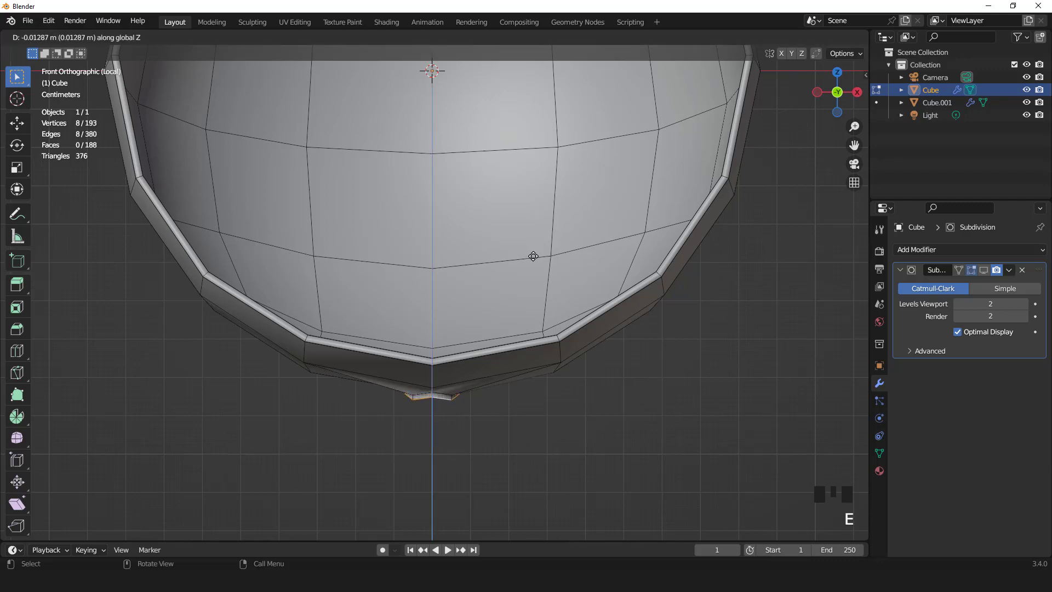
left_click(533, 255)
Flatten the extruded loop by scaling it to 0 along Z, and extrude it about 0.063 m downward as a neck.
key("s")
key("z")
key("0")
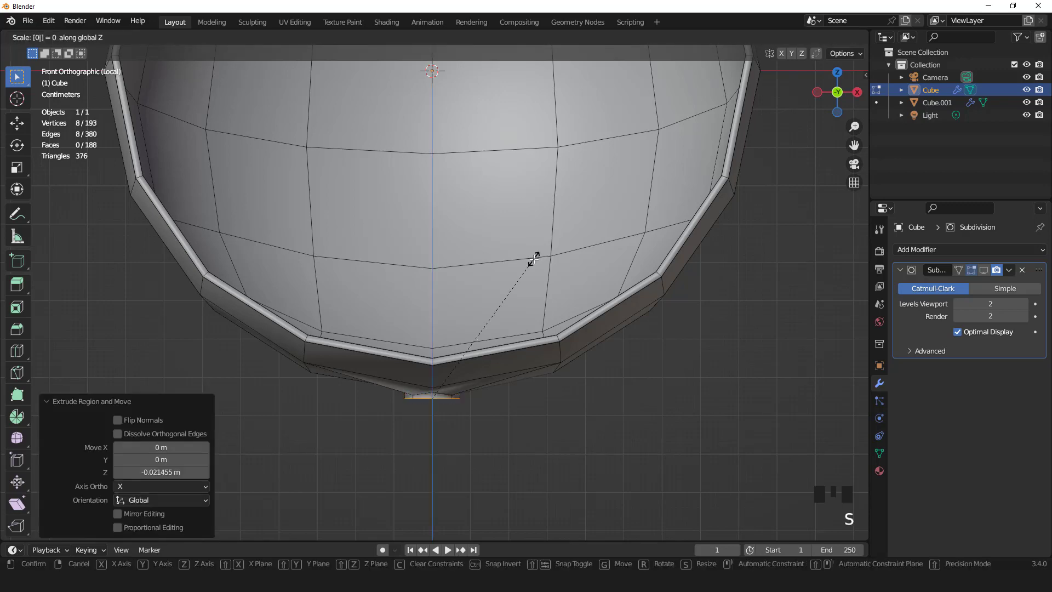
key("Return")
key("e")
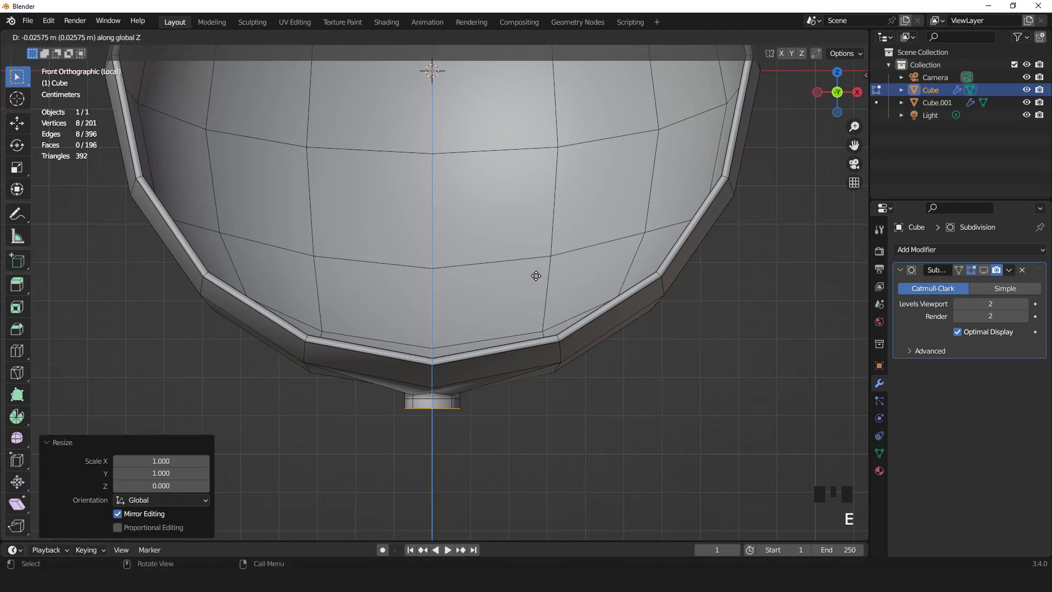
left_click(537, 284)
scroll(546, 286, "down", 4)
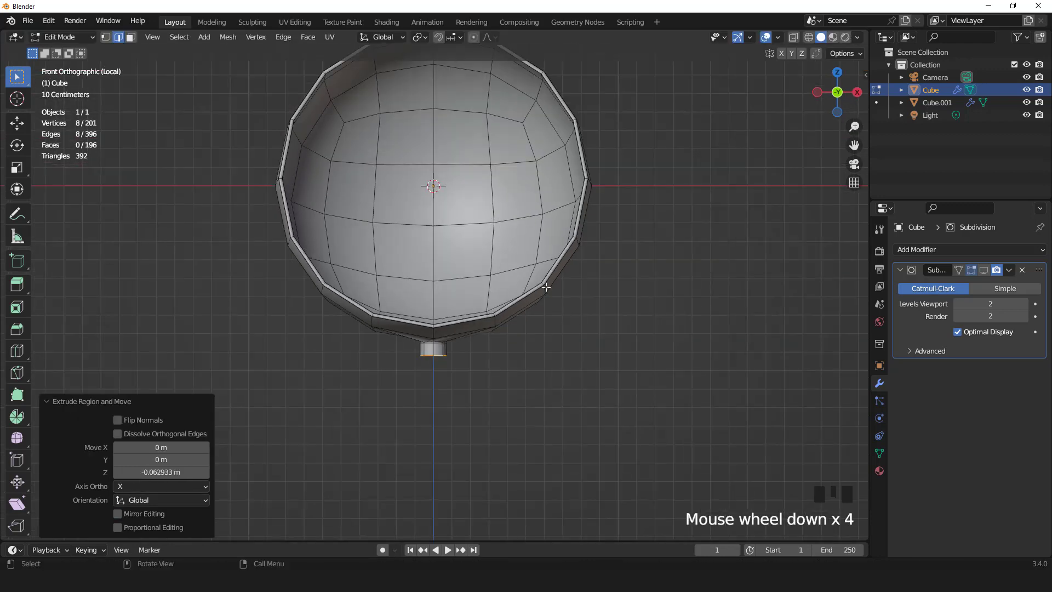
Extrude the neck's lower loop about 0.258 m downward and scale it by about 6.785 into a flared base.
key("e")
left_click(550, 332)
key("s")
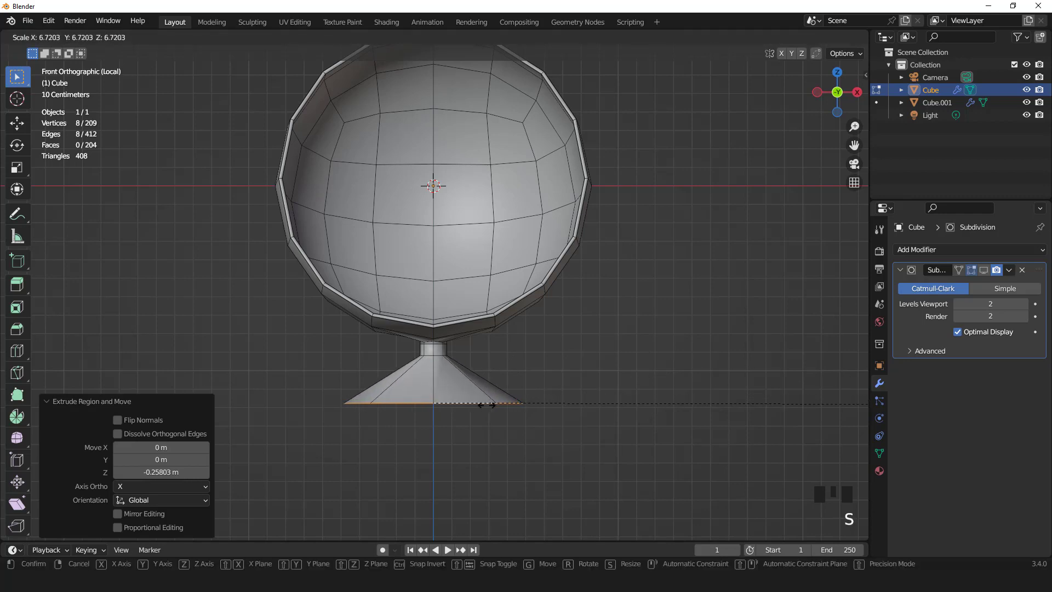
left_click(493, 405)
Extrude the flared base's bottom loop about 0.036 m downward along Z to give the base a vertical edge.
scroll(466, 383, "up", 2)
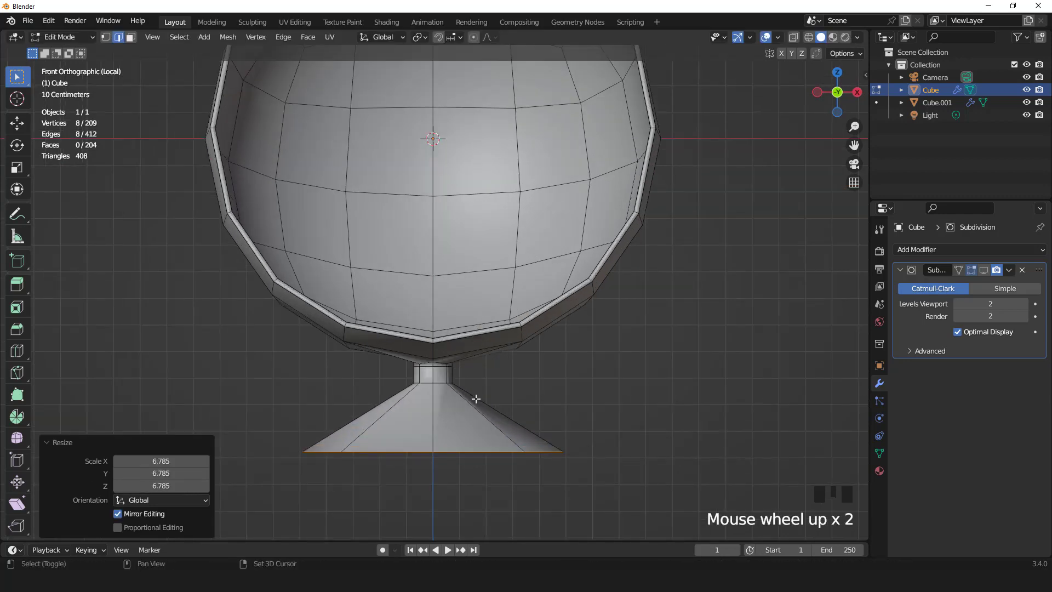
middle_click_drag(476, 399, 486, 305, "shift")
scroll(486, 305, "up", 1)
key("e")
key("z")
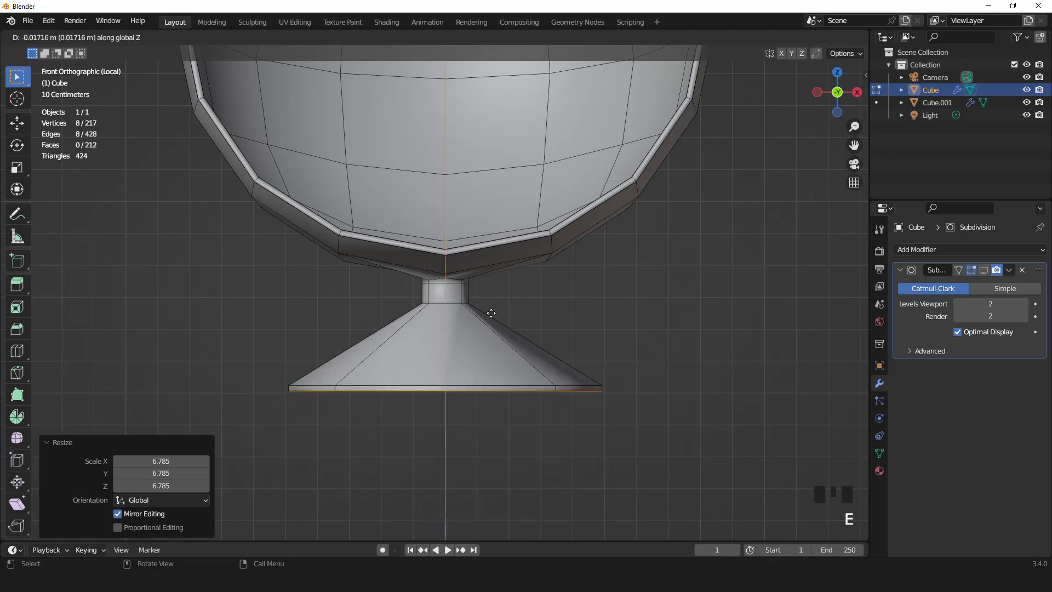
left_click(495, 318)
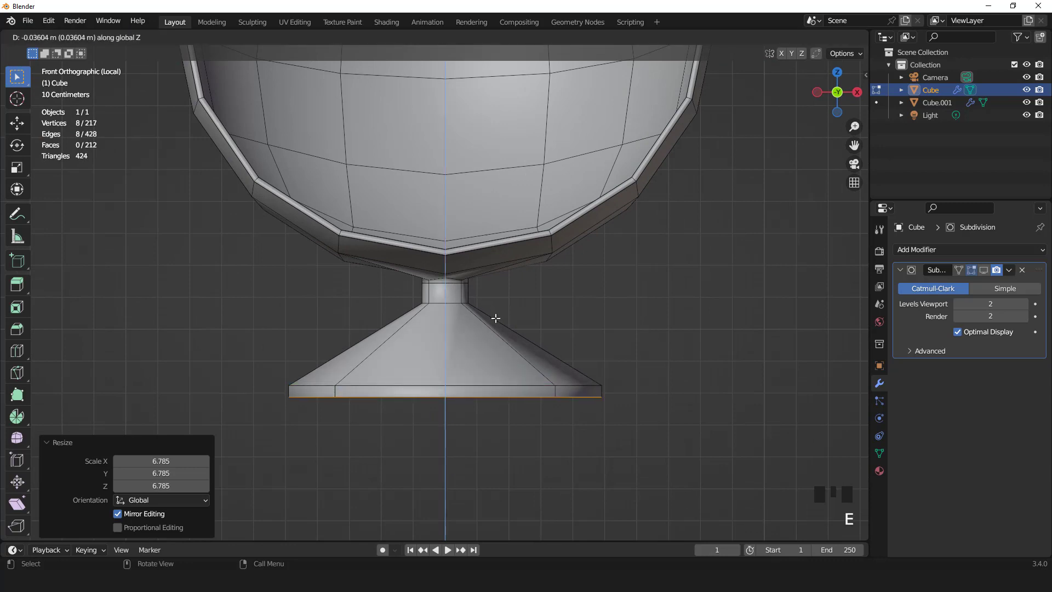
Close the open underside of the base with a Grid Fill using a span of 2.
scroll(493, 310, "down", 3)
middle_click_drag(493, 307, 335, 53)
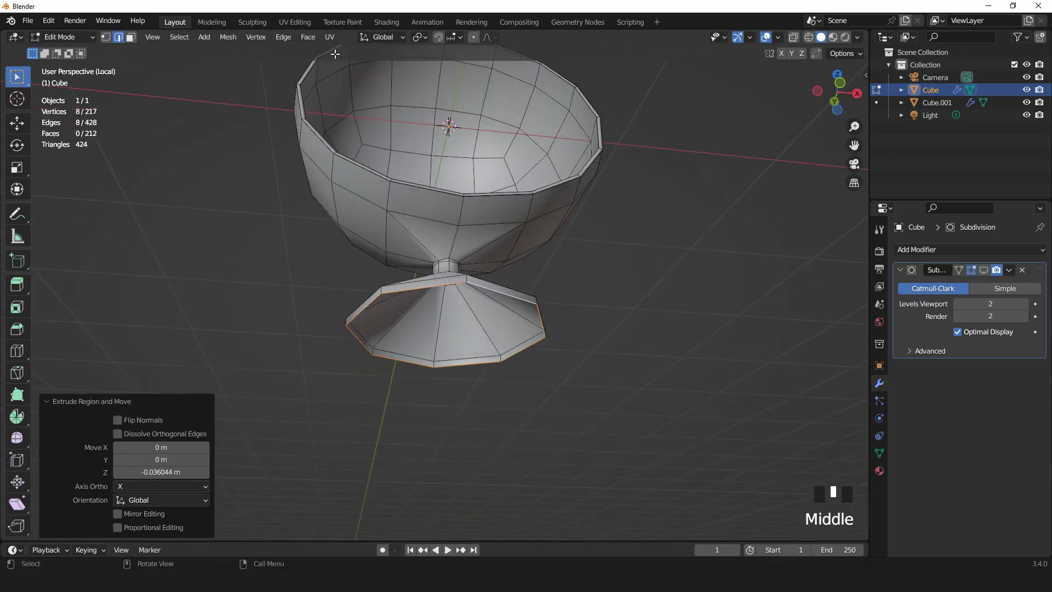
left_click(307, 38)
left_click(335, 188)
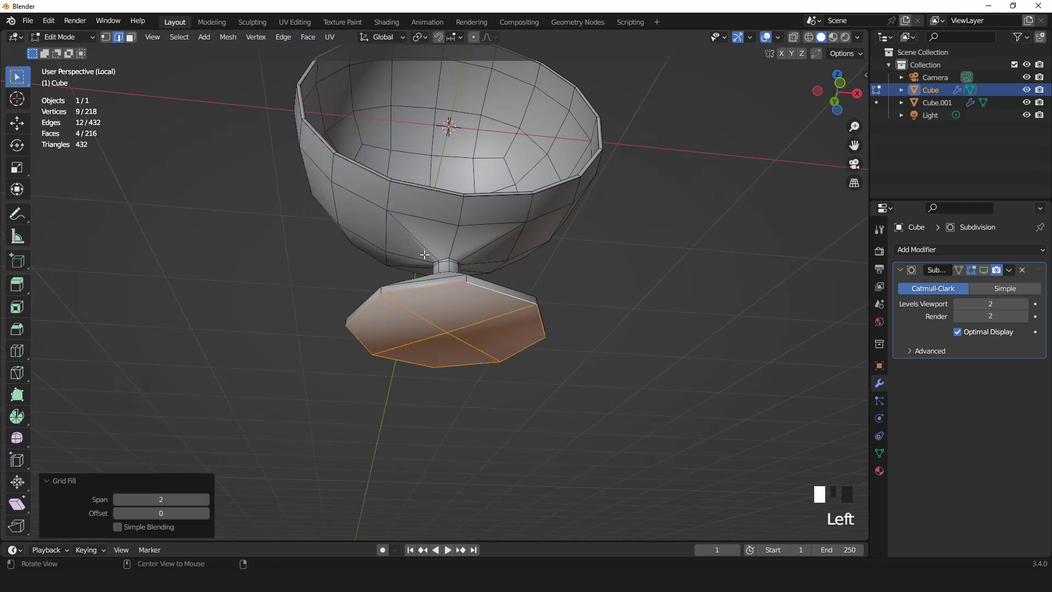
Inset the base's underside faces twice, with thicknesses of about 0.014 m and 0.274 m.
middle_click_drag(425, 254, 495, 301)
scroll(496, 301, "up", 2)
key("3")
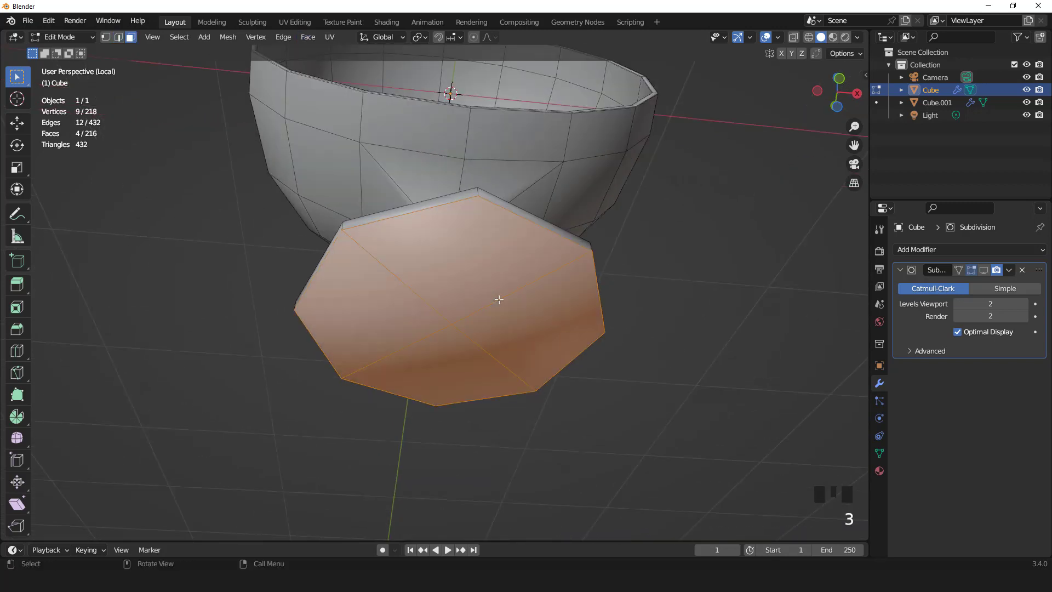
key("i")
left_click(629, 334)
key("i")
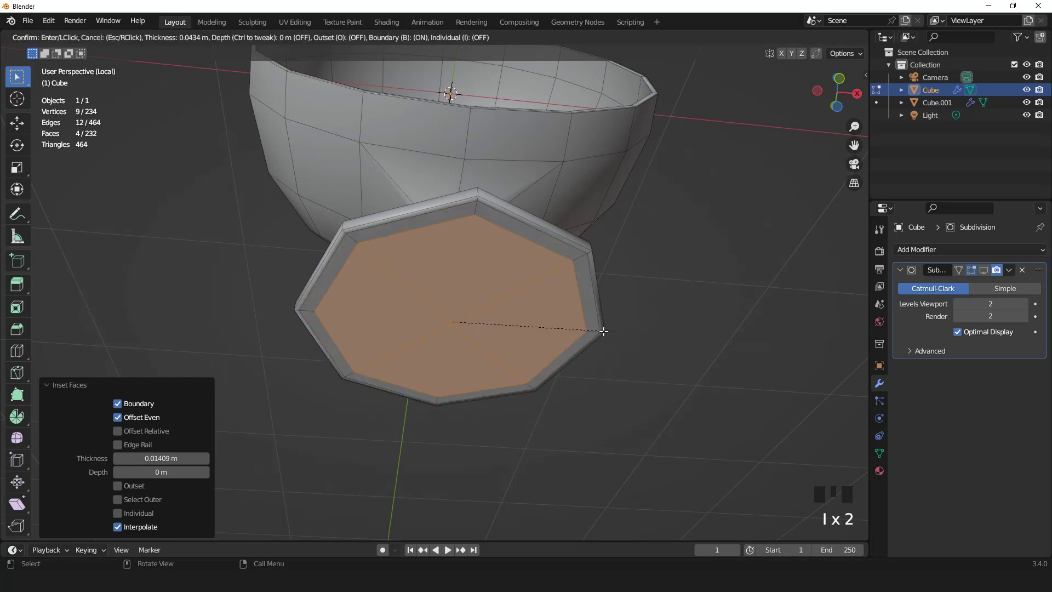
left_click(541, 320)
Select all the underside faces of the base and move them about 0.015 m down along Z.
key("KP_1")
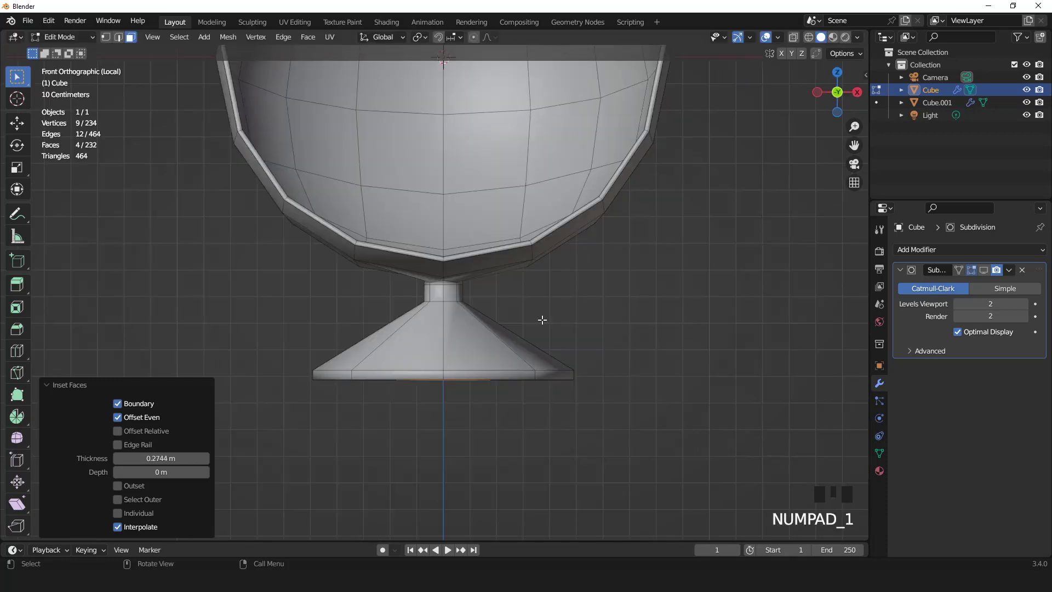
scroll(542, 320, "up", 2)
middle_click_drag(542, 319, 512, 279, "shift")
scroll(512, 279, "up", 2)
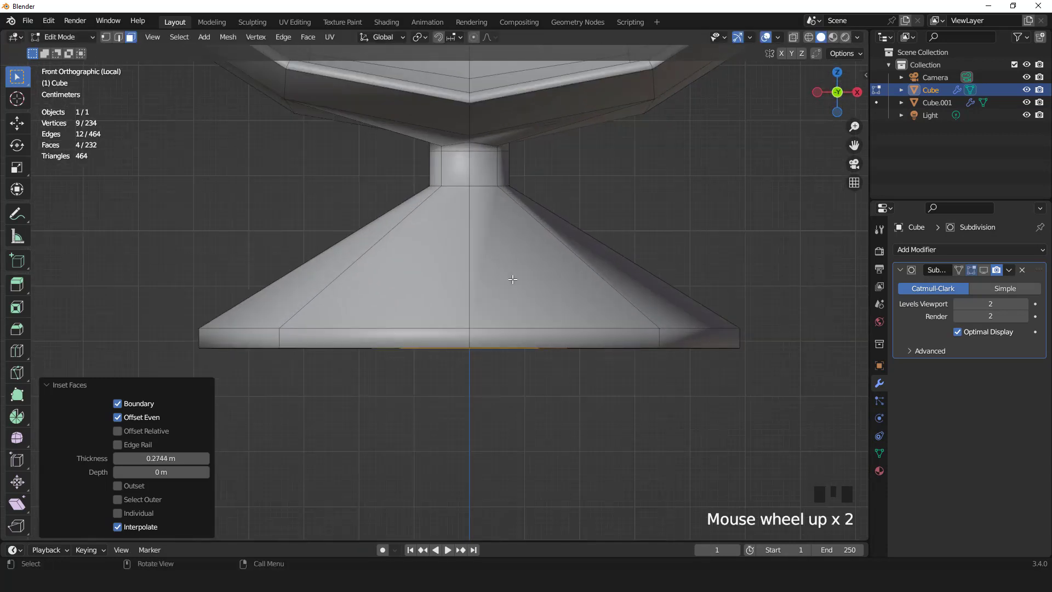
key("ctrl+KP_Add")
key("ctrl+KP_Add")
key("ctrl+KP_Add")
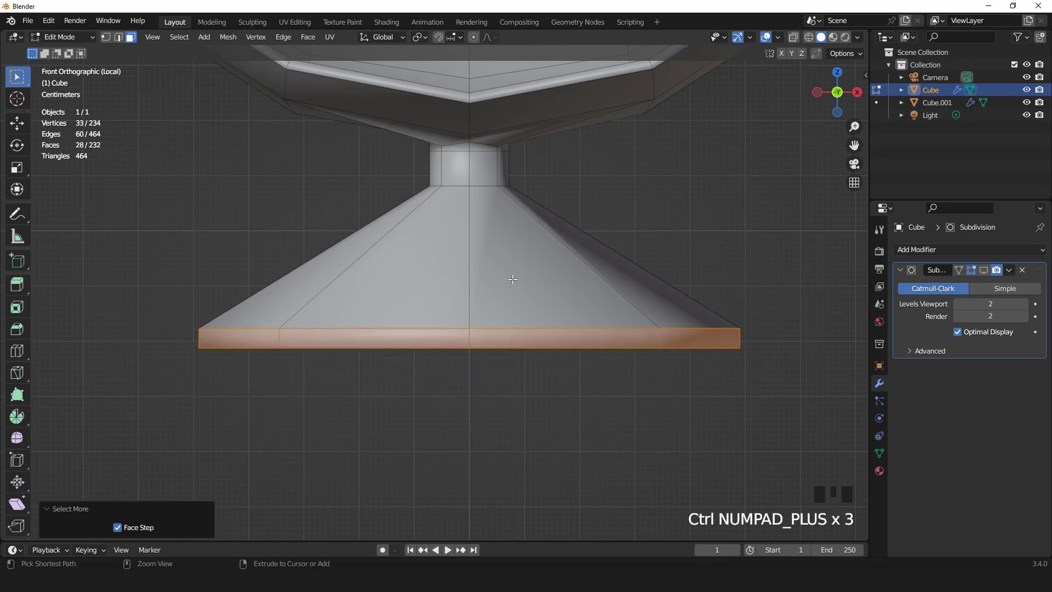
key("ctrl+KP_Subtract")
key("g")
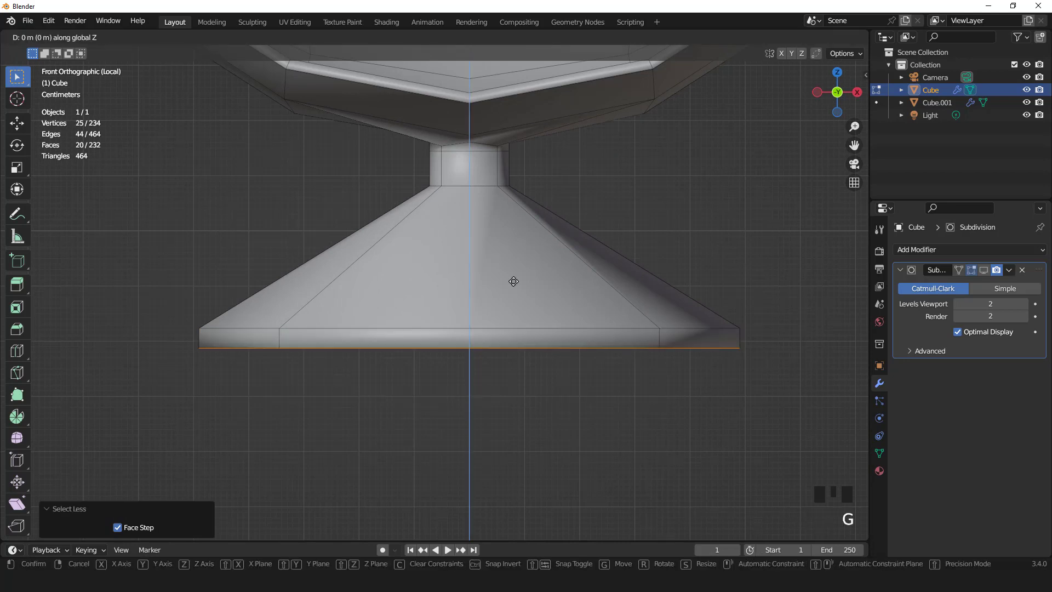
left_click(479, 332)
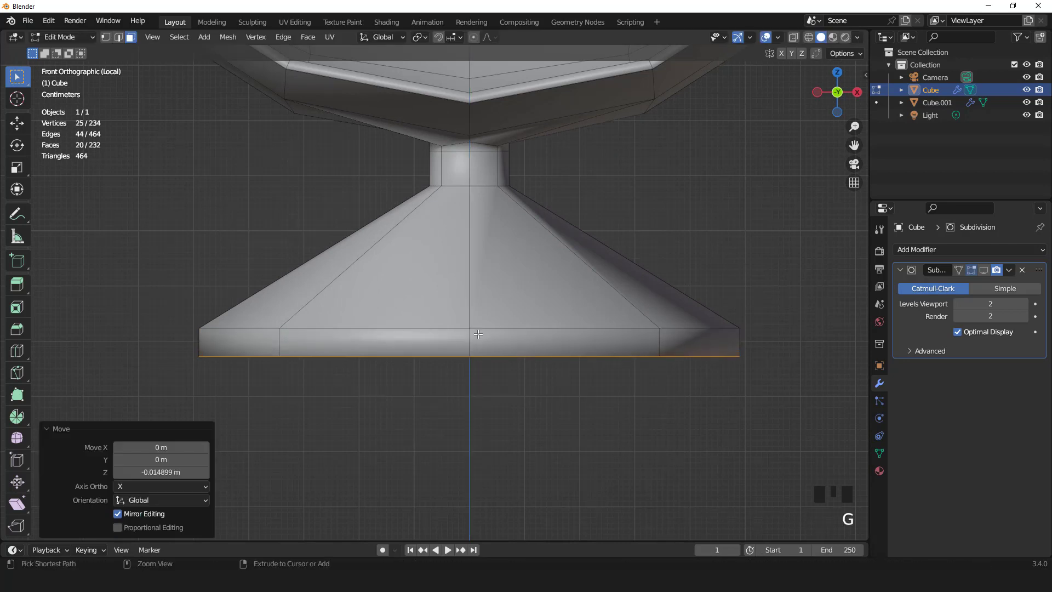
Add two loop cuts around the base's vertical edge and spread them apart by scaling about 2.559 along Z.
key("ctrl+r")
scroll(470, 337, "up", 1)
left_click(469, 336)
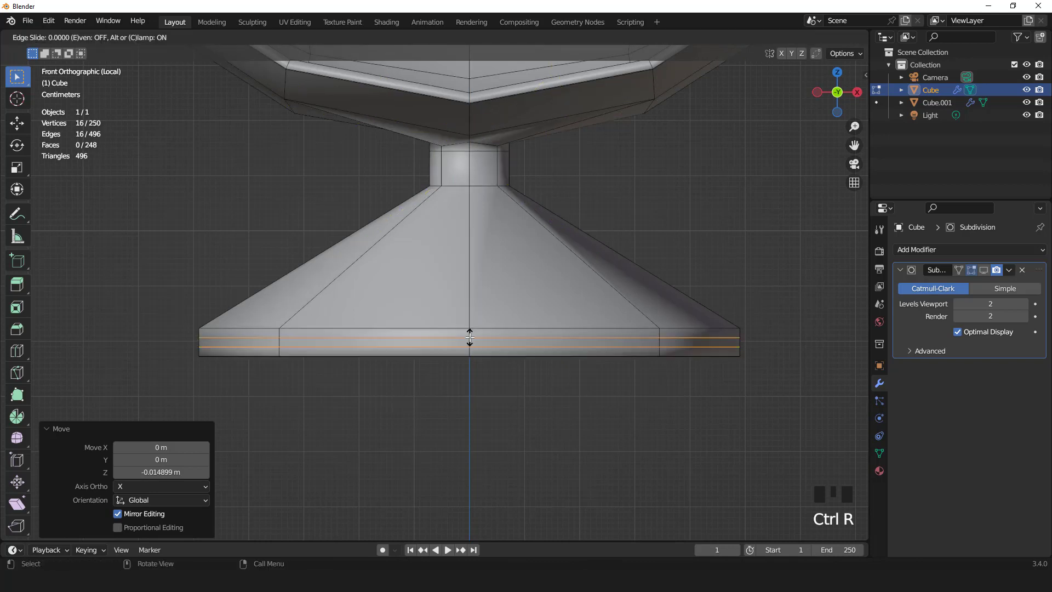
right_click(470, 338)
key("s")
key("z")
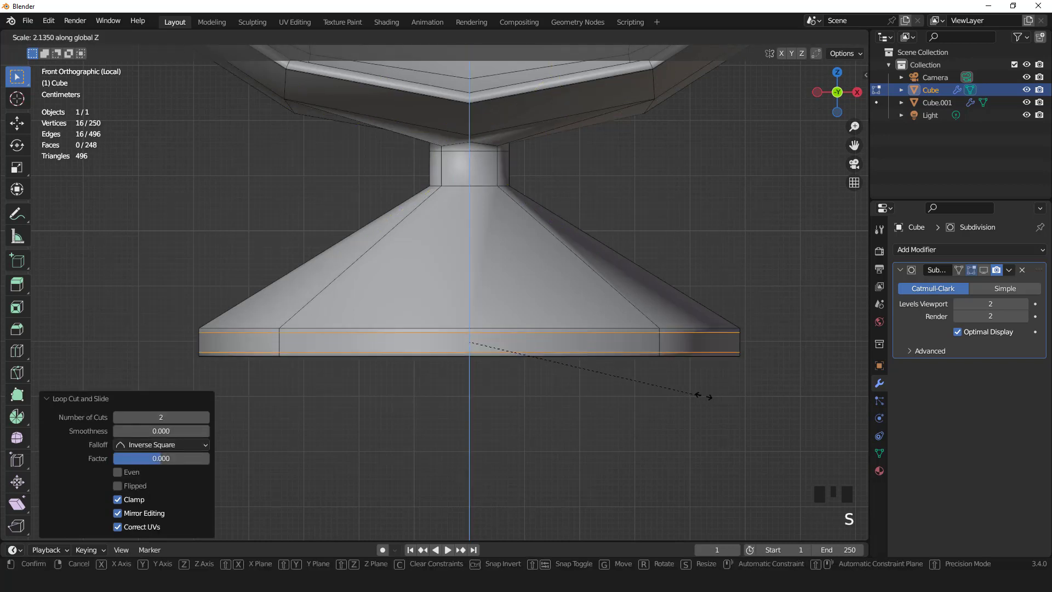
left_click(749, 406)
scroll(646, 349, "down", 2)
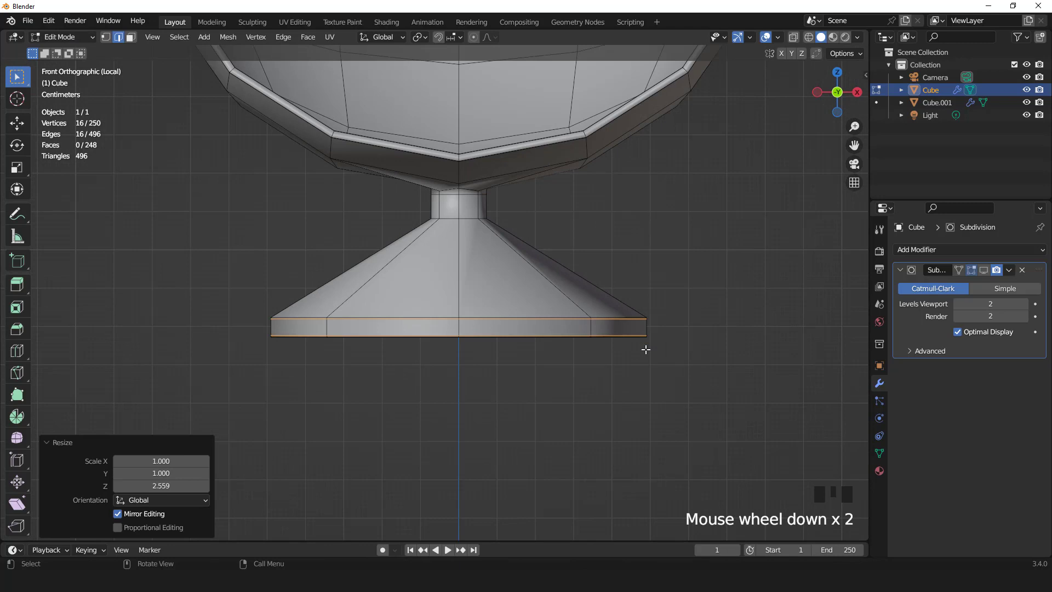
Add one centred loop cut around the flared part of the base and move it about 0.074 m down along Z.
key("ctrl+r")
left_click(509, 274)
right_click(509, 274)
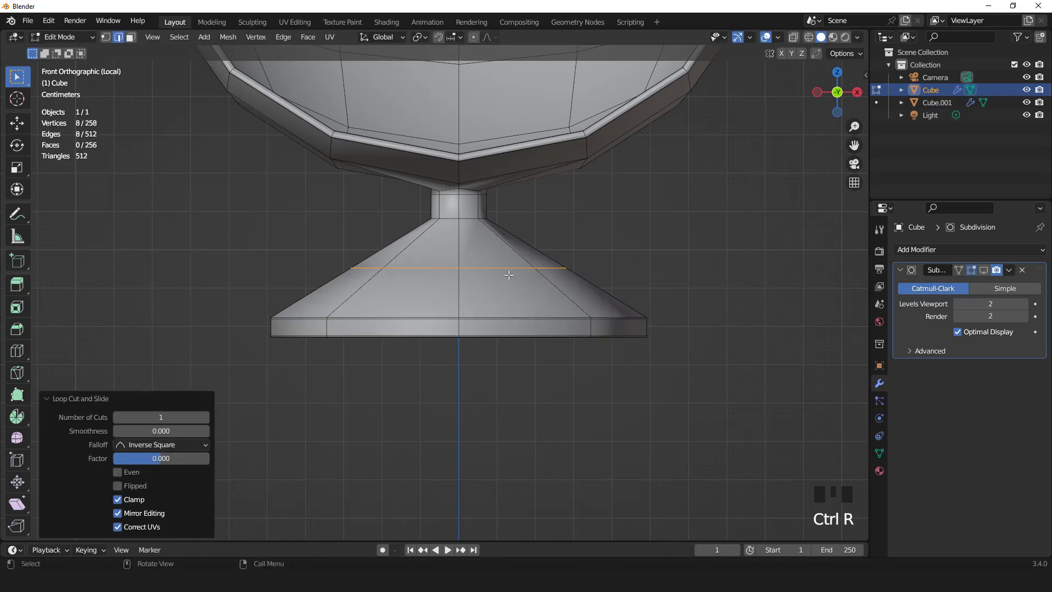
key("g")
key("z")
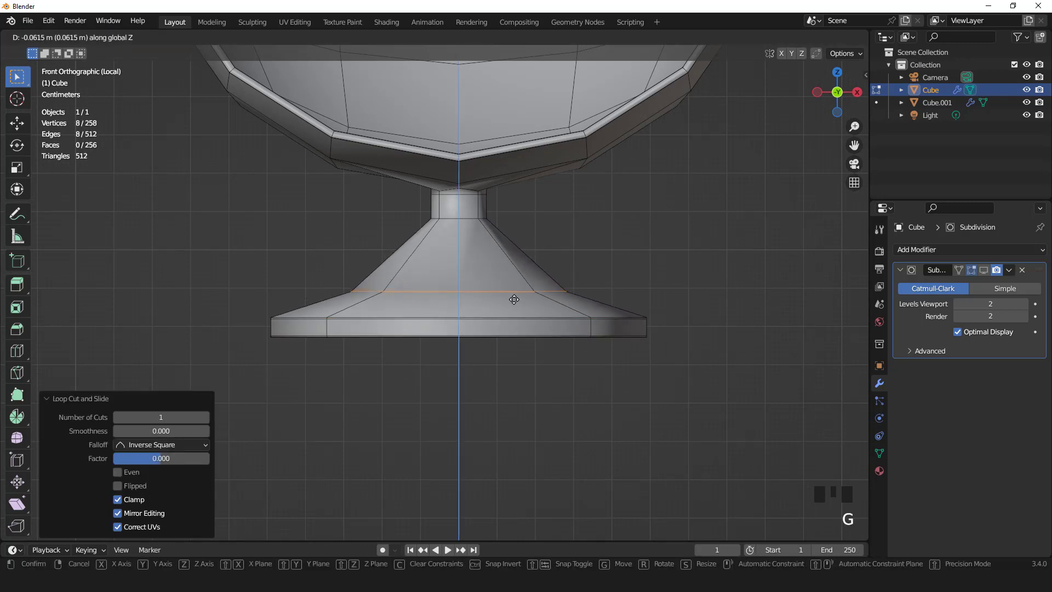
left_click(515, 303)
Scale the flare's middle loop by about 0.859 and lower it about another 0.006 m along Z.
key("s")
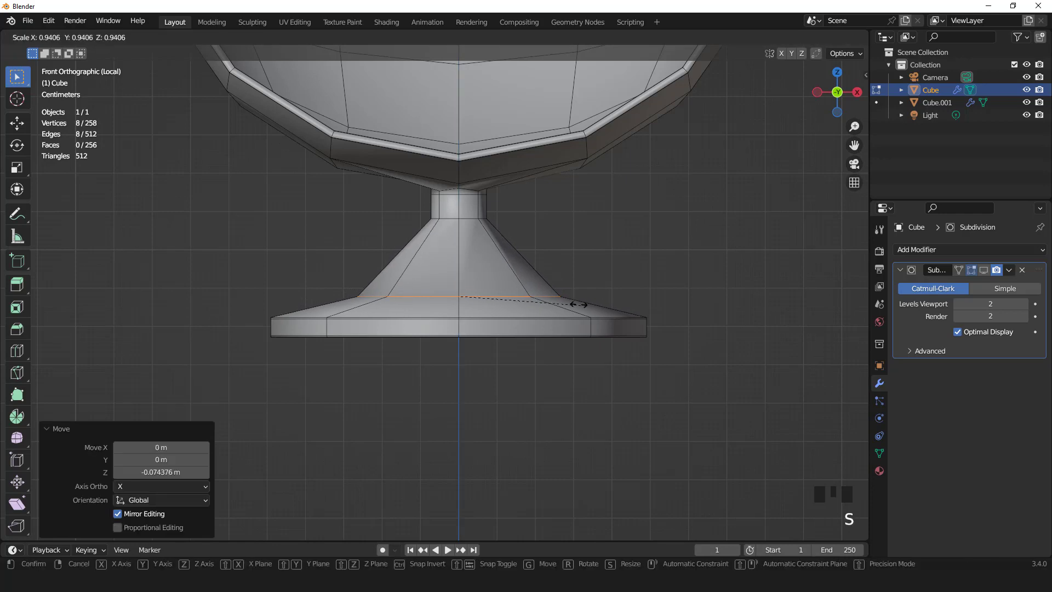
left_click(570, 301)
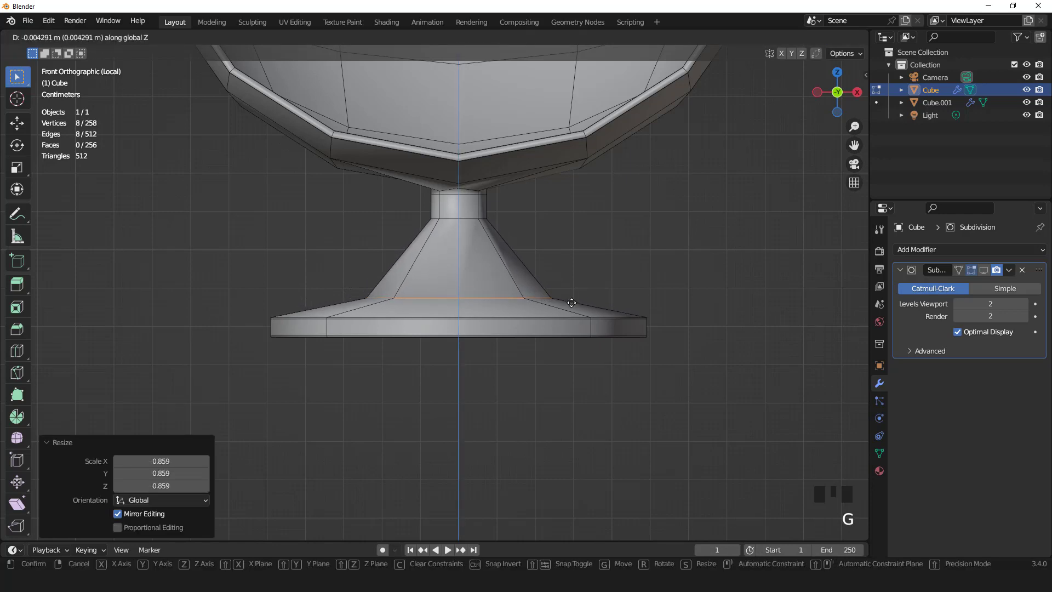
left_click(528, 277)
Bevel the flare's middle loop with 3 segments and a width of about 0.211 m to curve the pedestal.
middle_click_drag(528, 277, 536, 278)
key("ctrl+b")
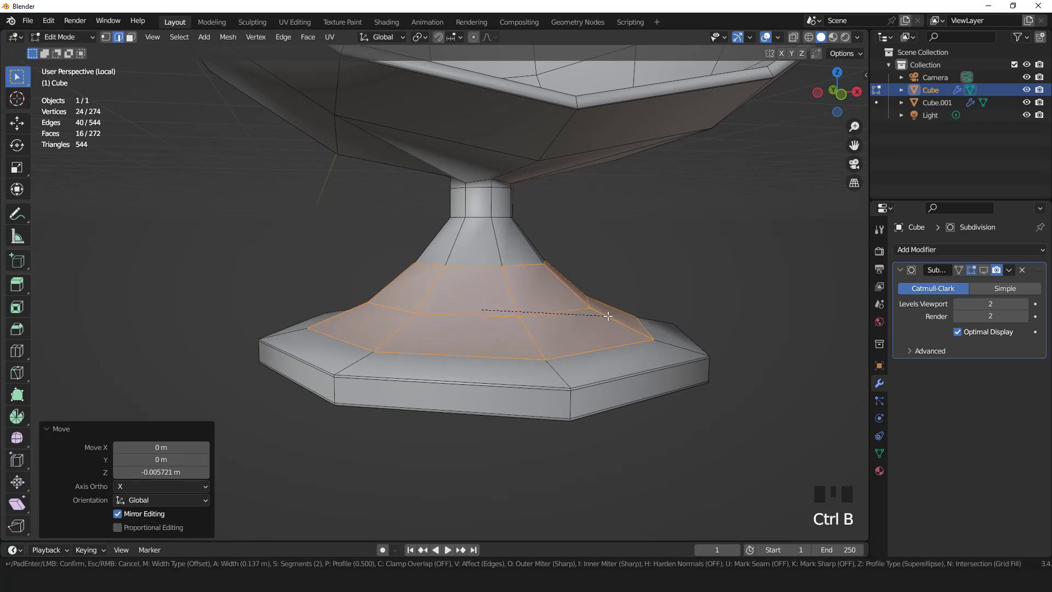
scroll(628, 327, "up", 1)
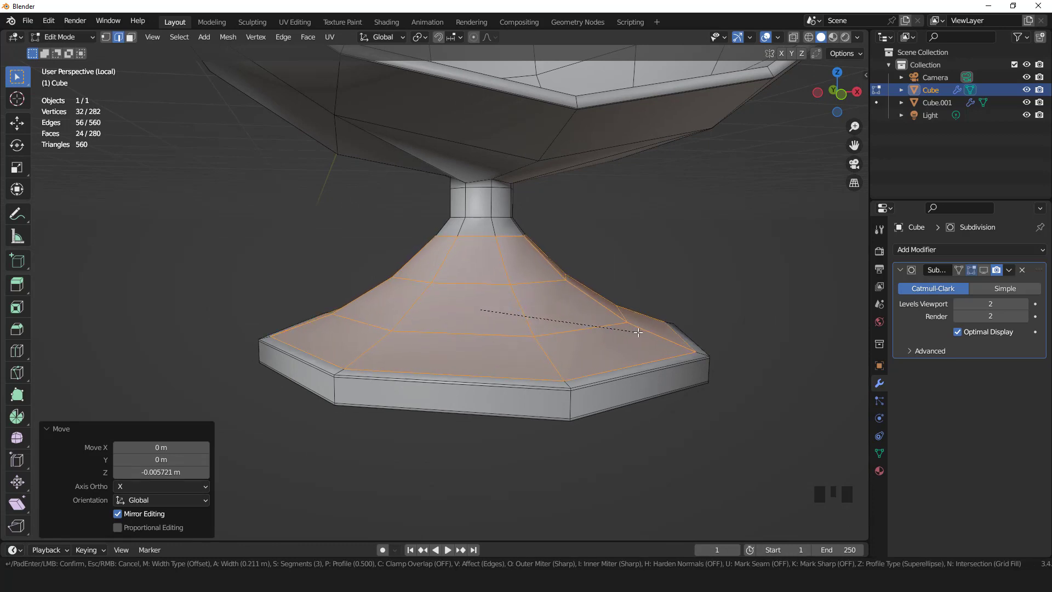
left_click(638, 332)
Return to Object Mode and turn on viewport display of the outer shell's Subdivision modifier.
scroll(636, 331, "down", 2)
key("KP_1")
key("Tab")
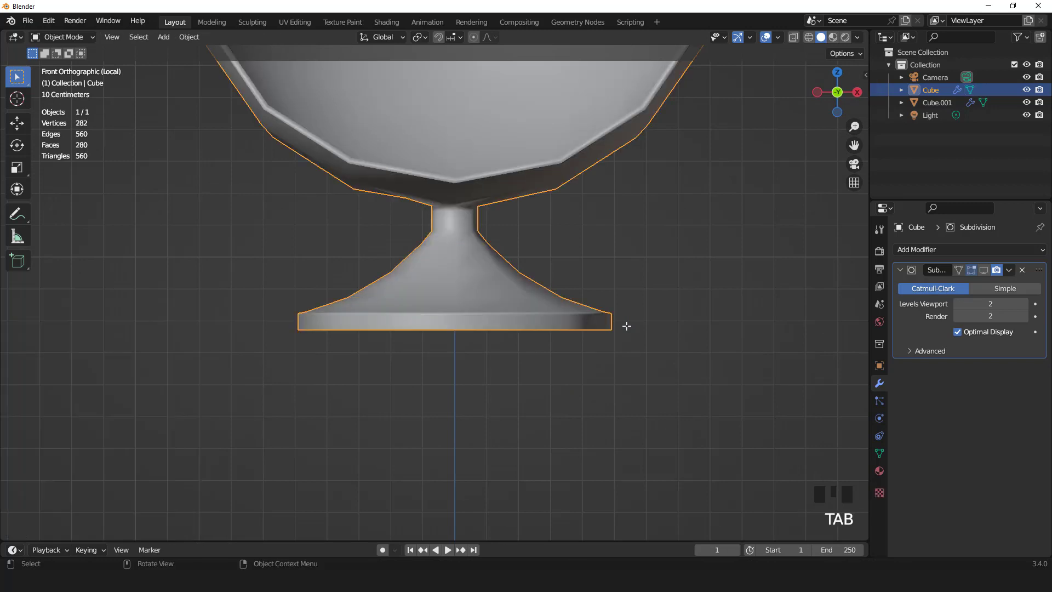
left_click(984, 270)
scroll(626, 275, "down", 5)
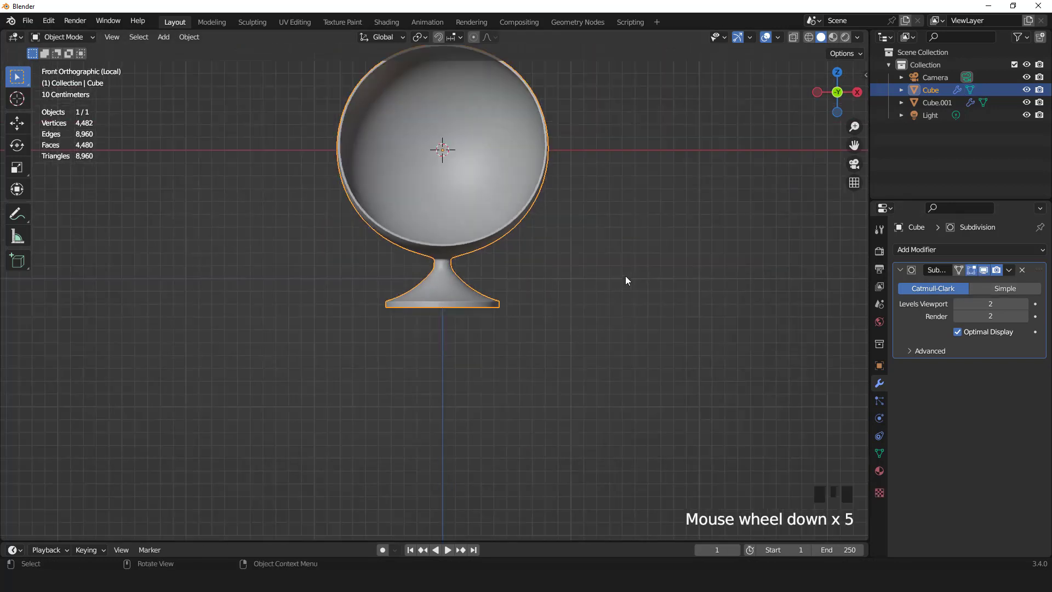
middle_click_drag(524, 240, 521, 293, "shift")
scroll(522, 293, "up", 1)
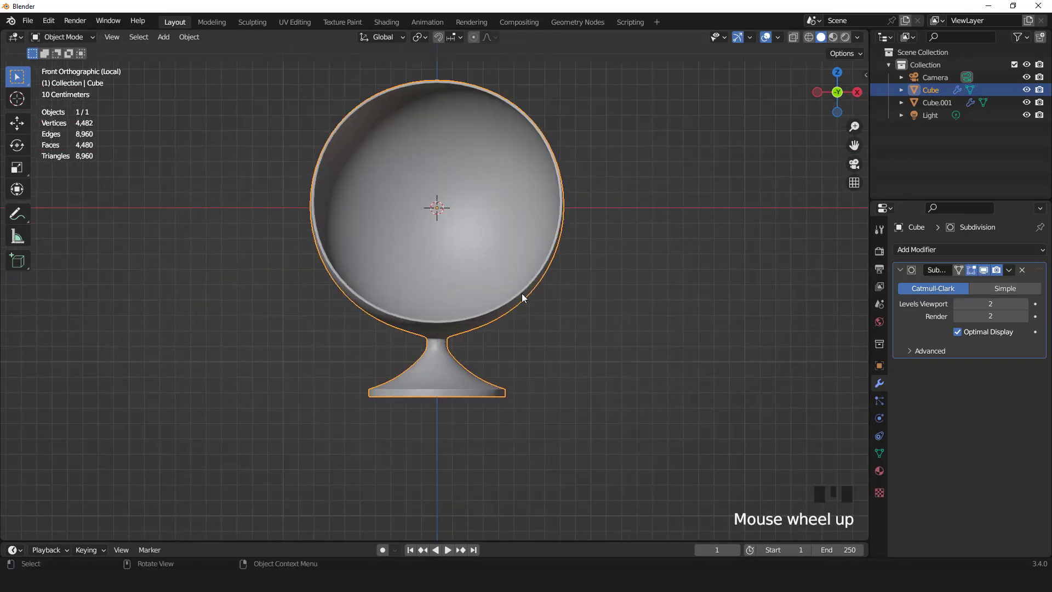
Exit local view and examine the whole model from the side and the front.
key("KP_Divide")
scroll(521, 294, "down", 5)
middle_click_drag(535, 288, 412, 304)
key("KP_3")
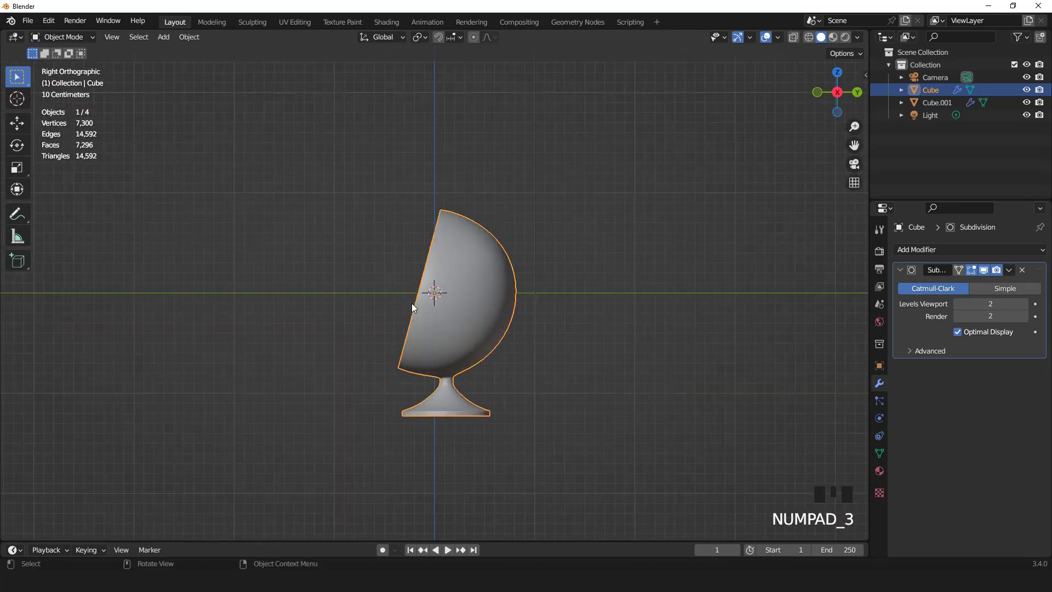
key("KP_1")
left_click(437, 291)
scroll(464, 265, "up", 2)
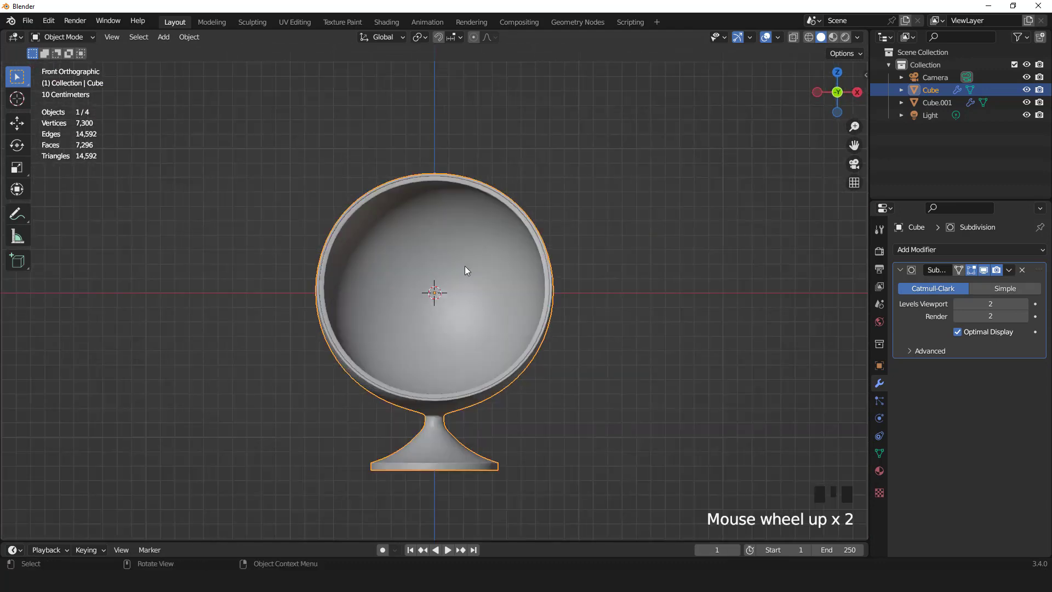
scroll(464, 270, "up", 1)
Select the inner shell and isolate it in local view in Object Mode.
left_click(507, 240)
key("Tab")
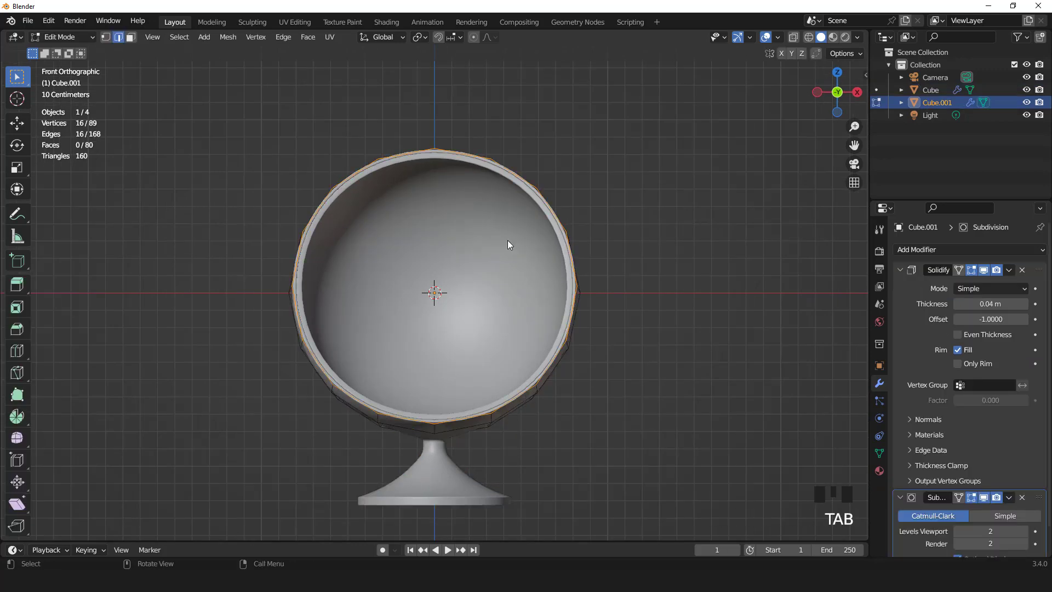
middle_click_drag(507, 240, 484, 258)
key("Tab")
left_click(552, 216)
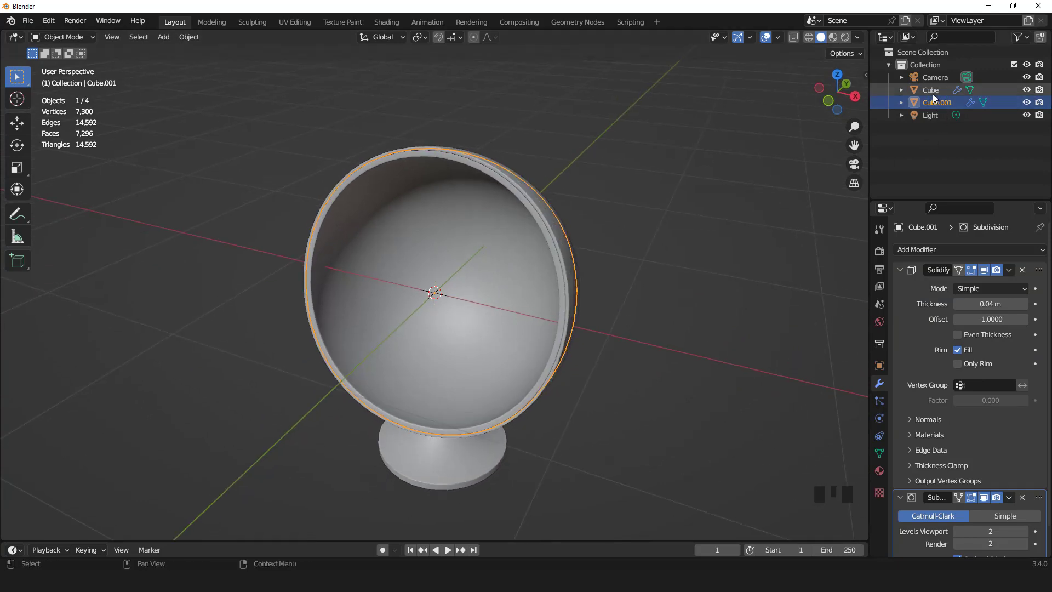
key("g")
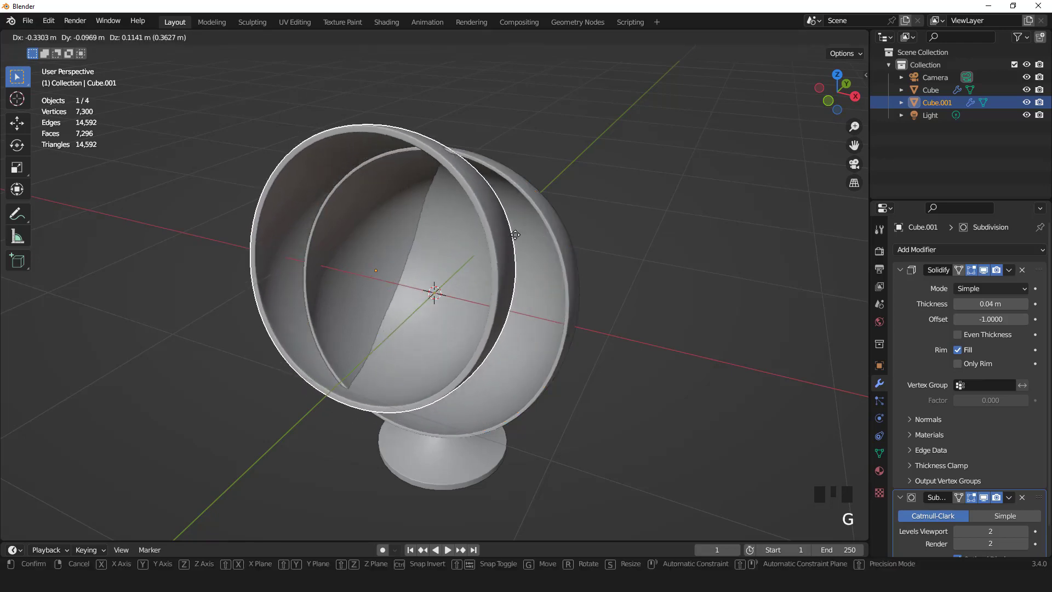
right_click(533, 241)
key("KP_Divide")
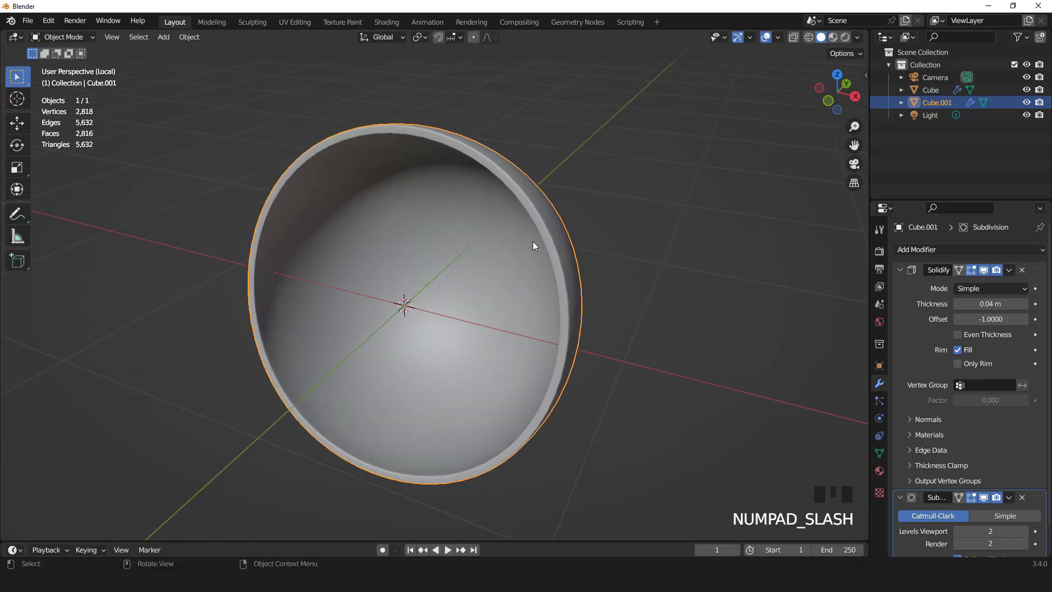
Duplicate the inner shell in place and hide the original Cube.001.
key("ctrl+d")
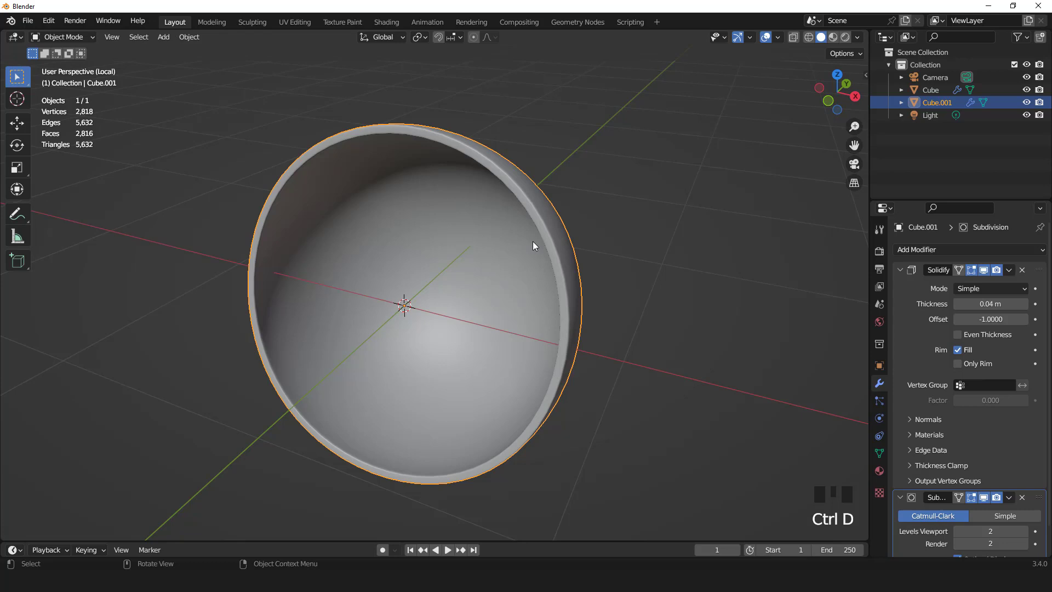
key("shift+d")
right_click(533, 241)
scroll(539, 243, "down", 2)
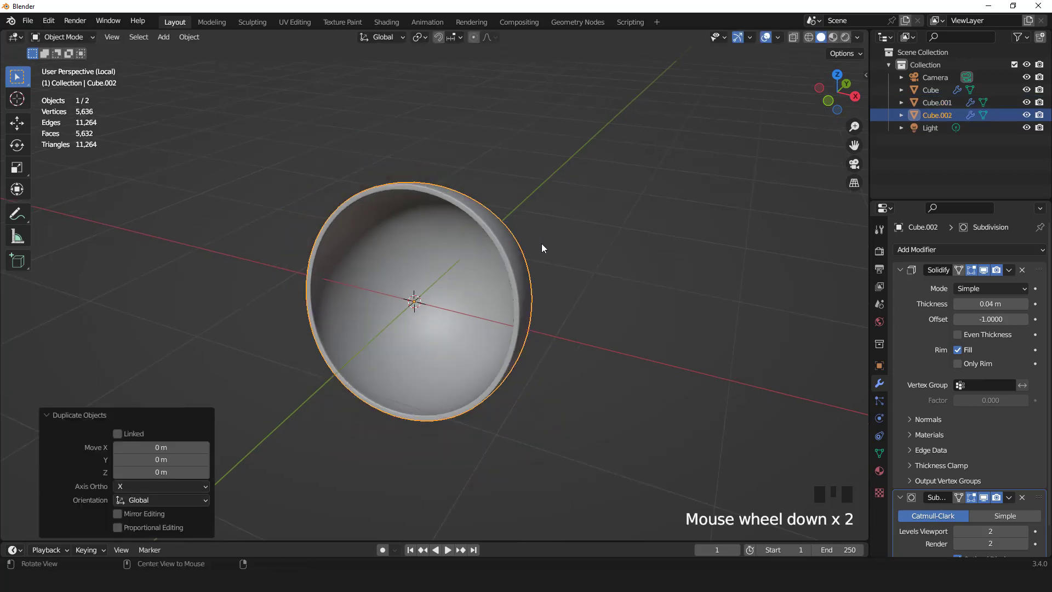
middle_click_drag(541, 248, 602, 225)
left_click(936, 103)
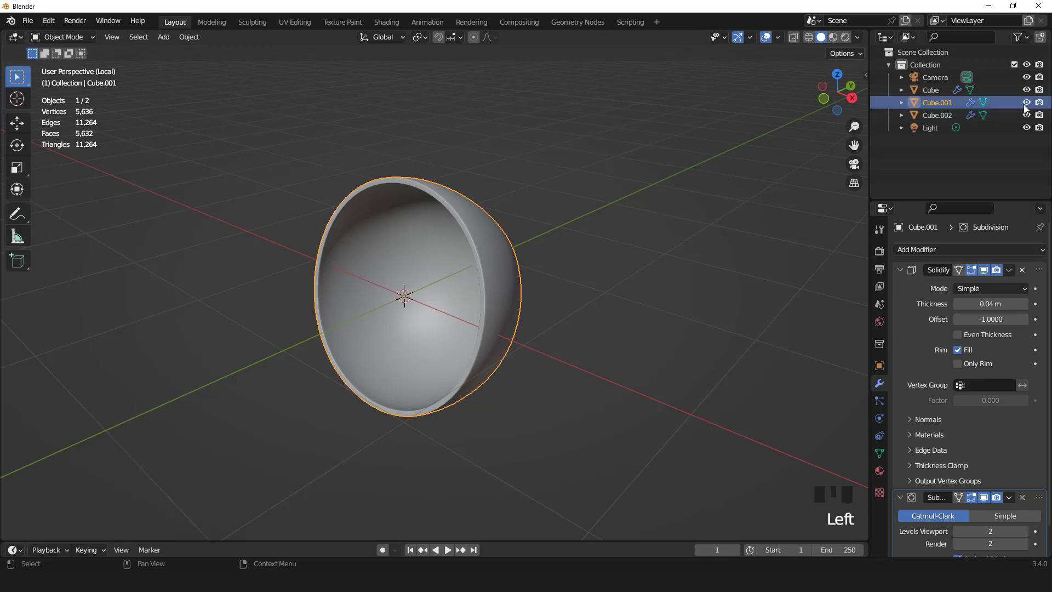
left_click(1026, 103)
Apply the Solidify modifier on the duplicated shell and remove its Subdivision modifier.
left_click(954, 115)
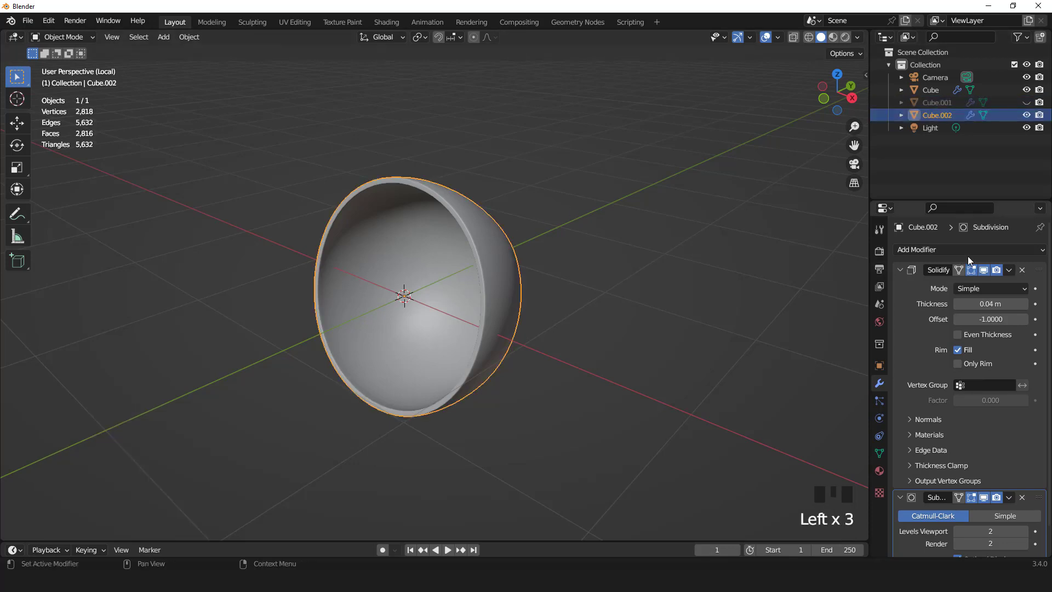
left_click(1010, 271)
left_click(1006, 276)
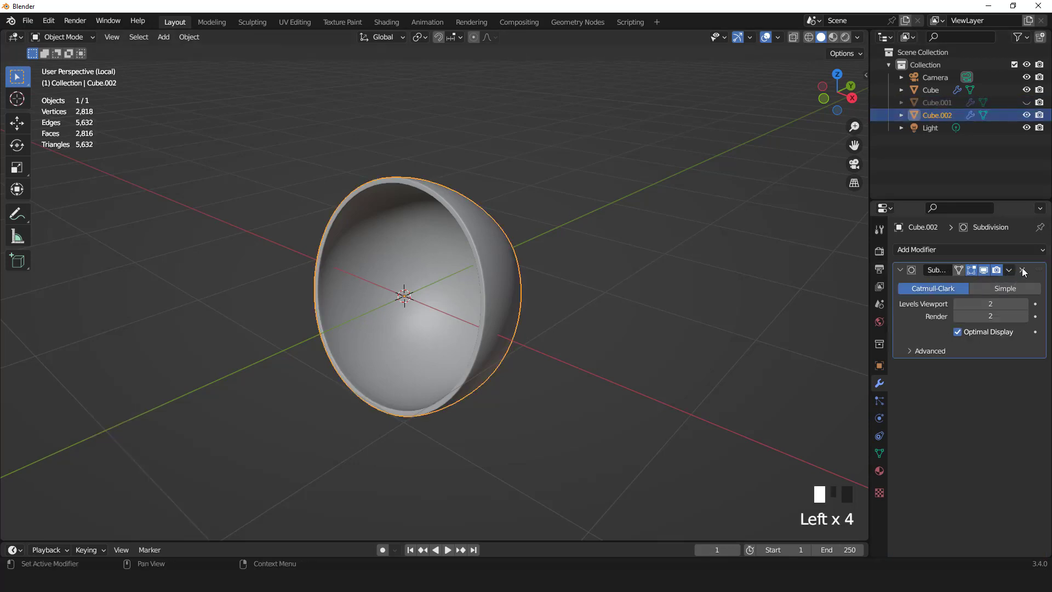
left_click(1022, 270)
Enter Edit Mode on the duplicated shell and select the four central faces on its back in face mode.
scroll(594, 284, "up", 3)
key("Tab")
key("KP_1")
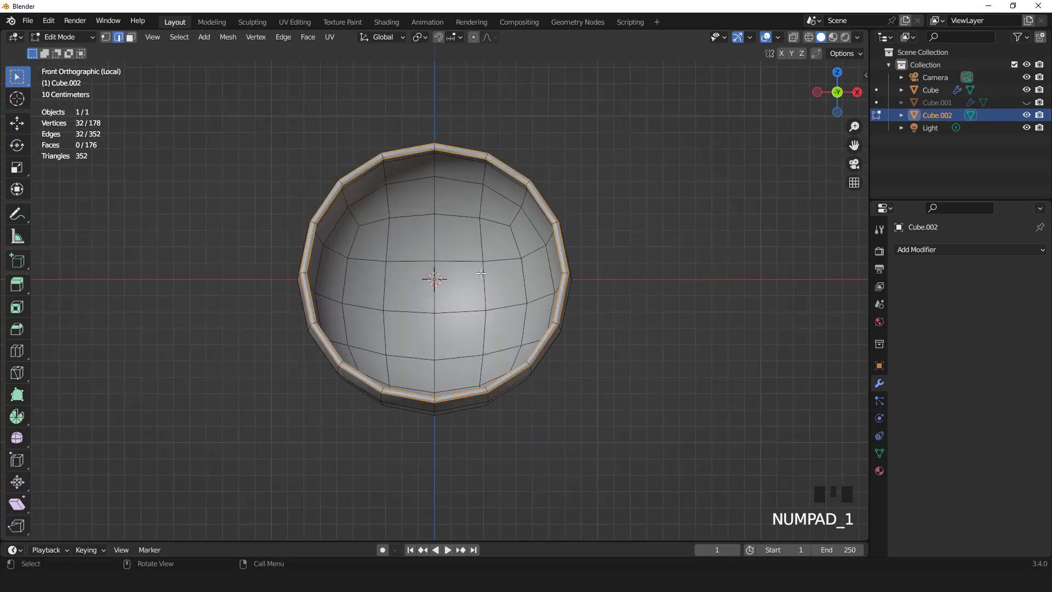
middle_click_drag(481, 273, 483, 305)
key("3")
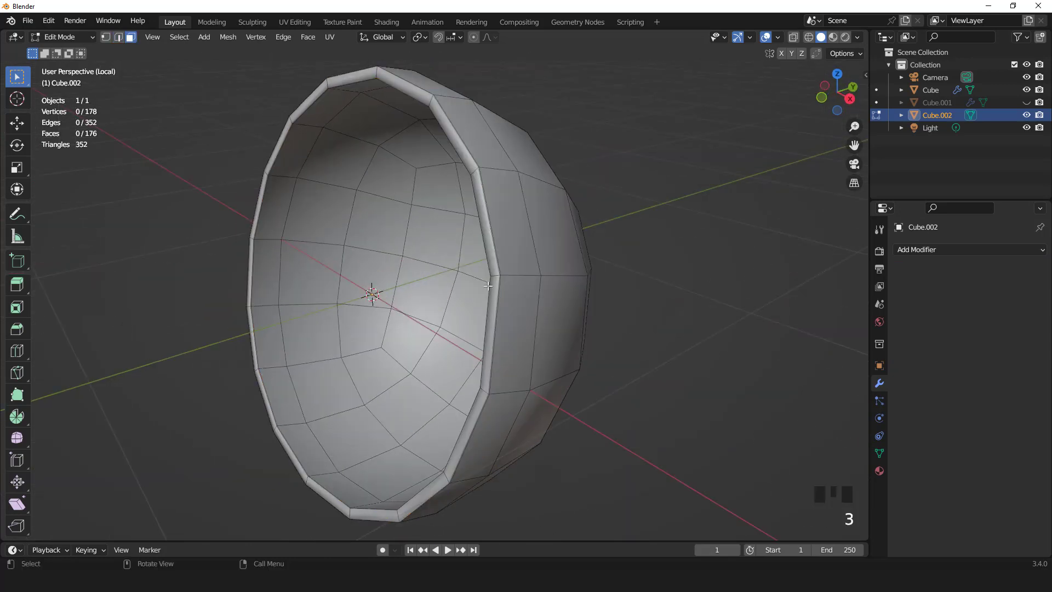
middle_click_drag(552, 279, 426, 249)
left_click_drag(426, 248, 458, 312)
scroll(458, 312, "down", 2)
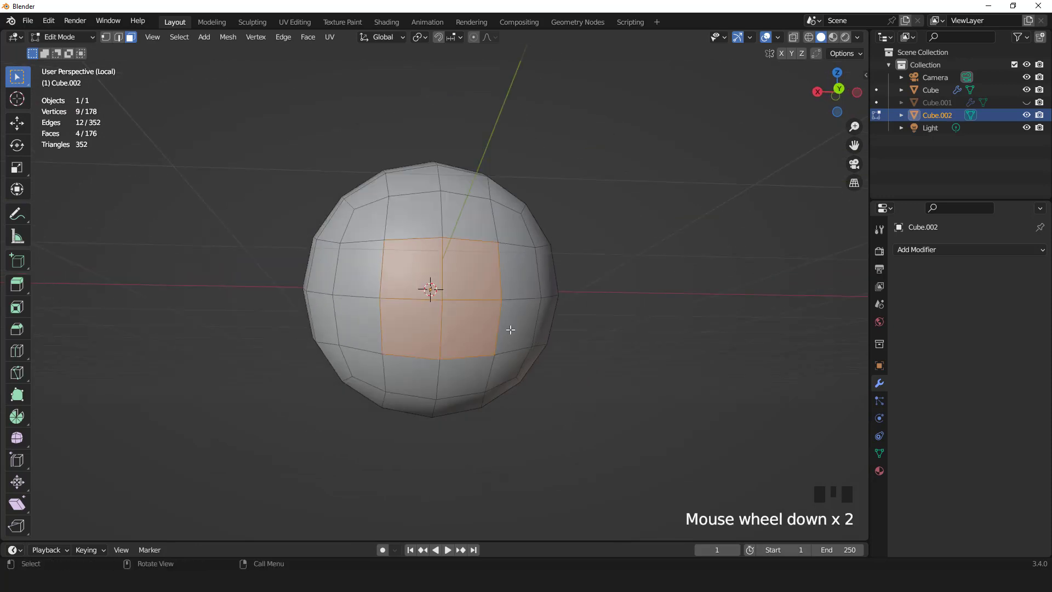
Grow the selection over the duplicated shell's outer wall and rim and delete those faces, keeping only the inner surface.
middle_click_drag(510, 329, 566, 294)
key("ctrl+KP_Add")
key("ctrl+KP_Add")
key("ctrl+KP_Add")
key("ctrl+KP_Add")
key("ctrl+KP_Add")
key("ctrl+KP_Add")
key("ctrl+KP_Add")
key("ctrl+KP_Add")
key("ctrl+KP_Add")
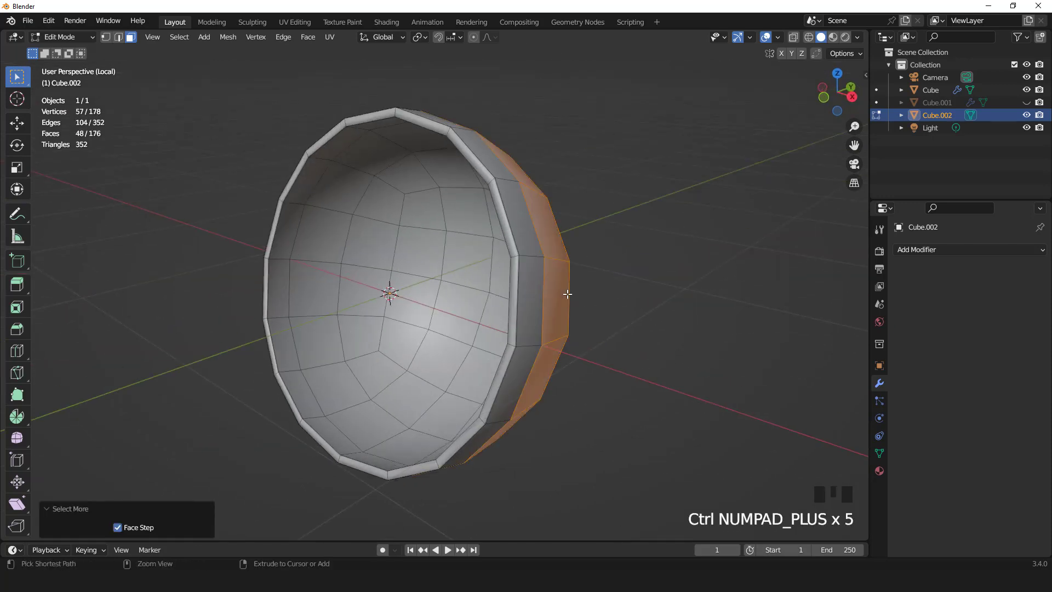
key("ctrl+KP_Add")
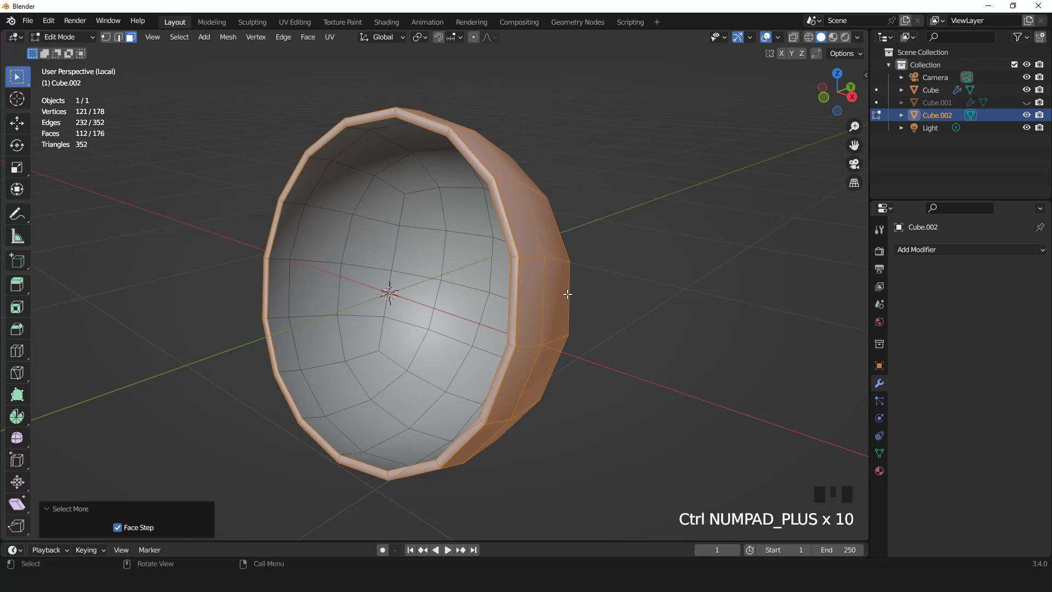
key("x")
left_click(511, 320)
middle_click_drag(511, 321, 472, 302)
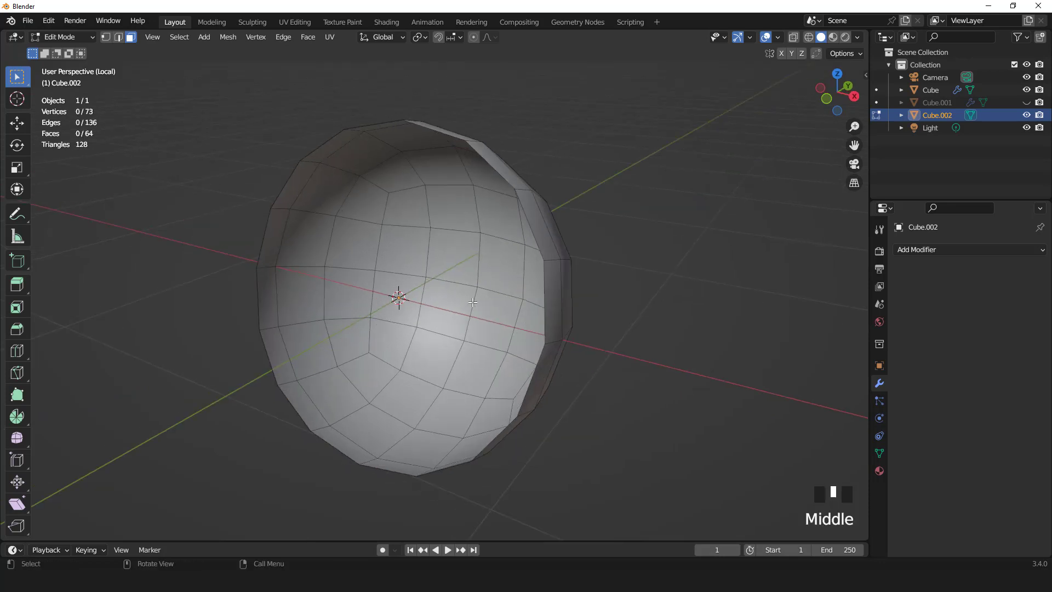
Return to Object Mode, add a level 1 Subdivision modifier to the inner surface and apply it.
key("KP_1")
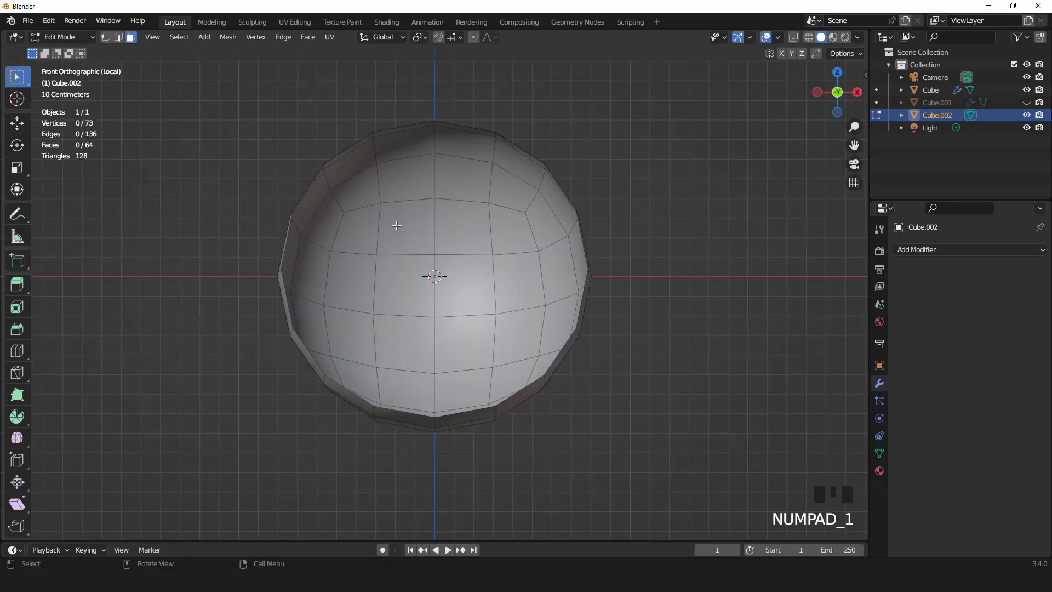
left_click_drag(367, 225, 424, 274)
key("Tab")
key("ctrl+1")
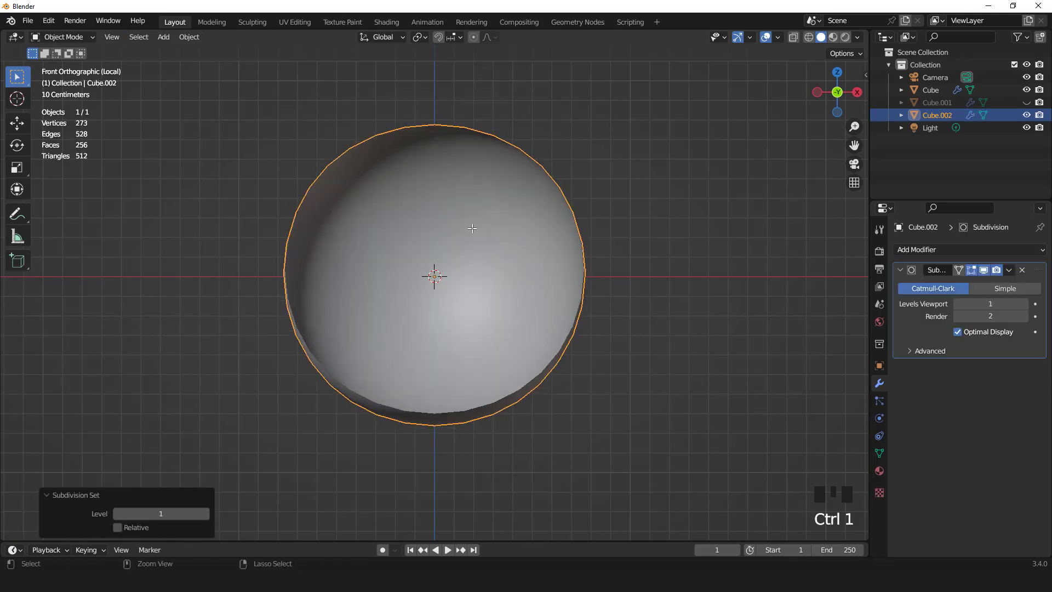
left_click(1008, 269)
left_click(974, 281)
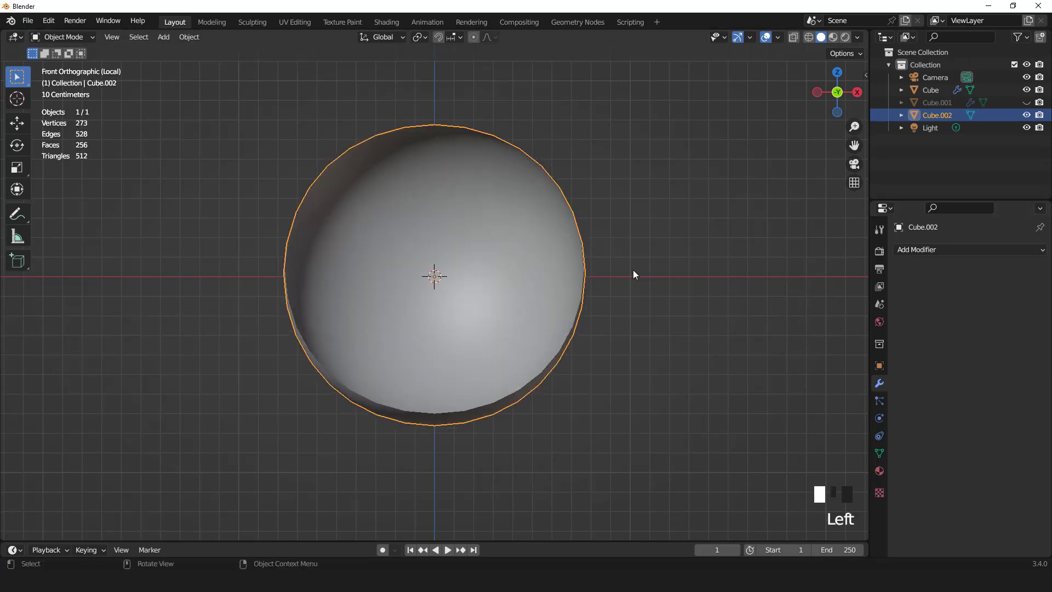
In Edit Mode, select a central strip of faces four columns wide, from just above the middle down to the front rim.
key("Tab")
left_click(383, 229)
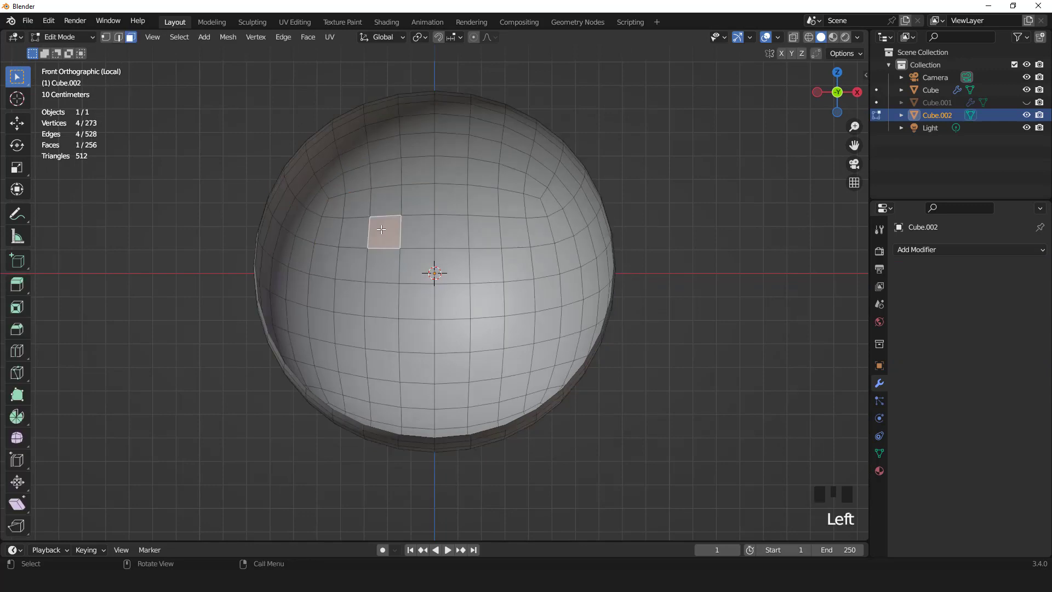
left_click_drag(383, 229, 436, 275)
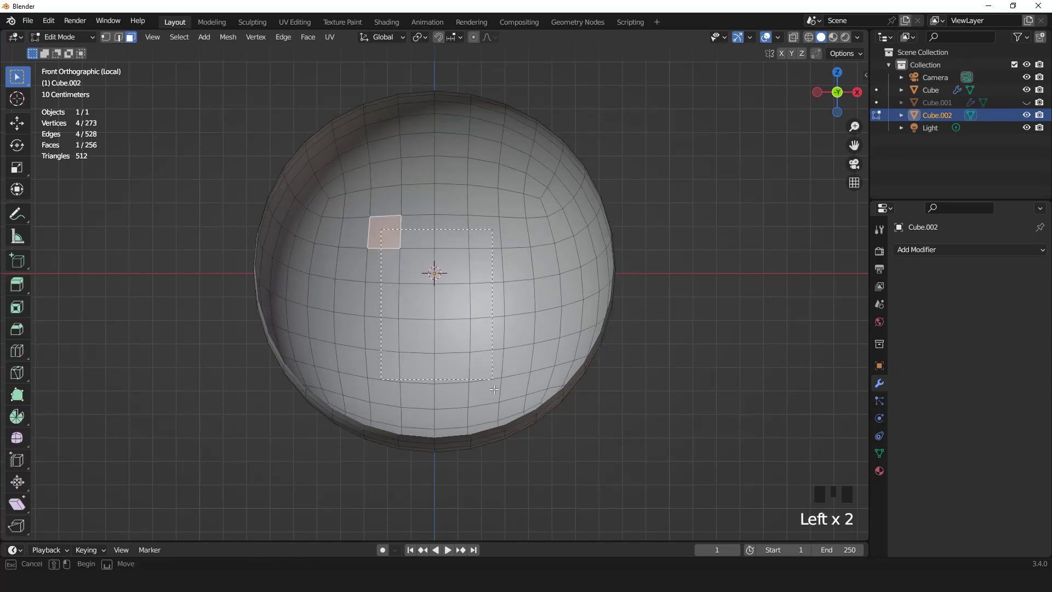
left_click_drag(496, 432, 497, 443)
middle_click_drag(498, 442, 412, 426)
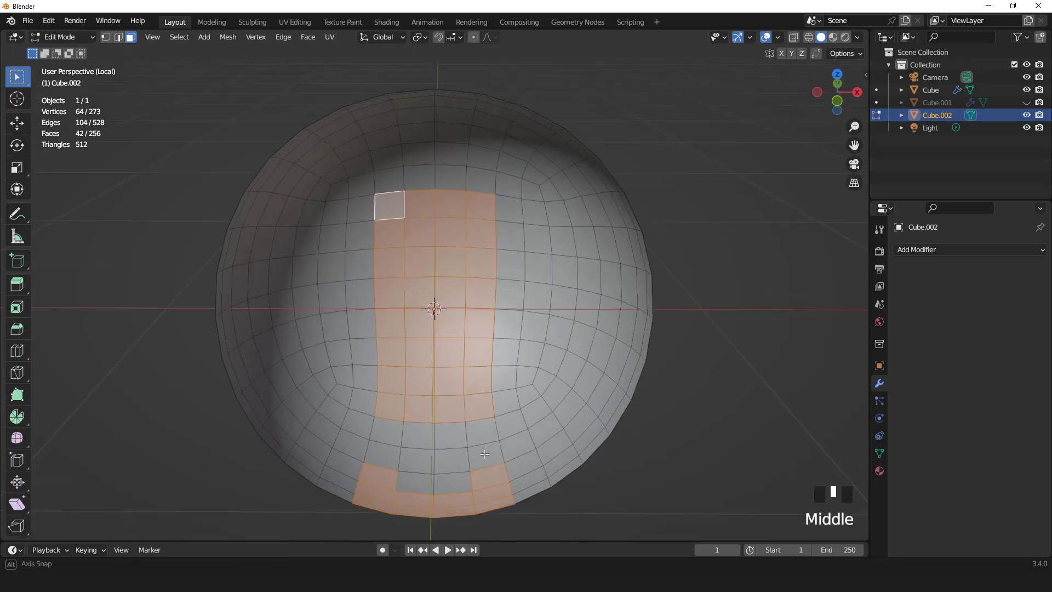
left_click_drag(394, 415, 467, 471, "shift")
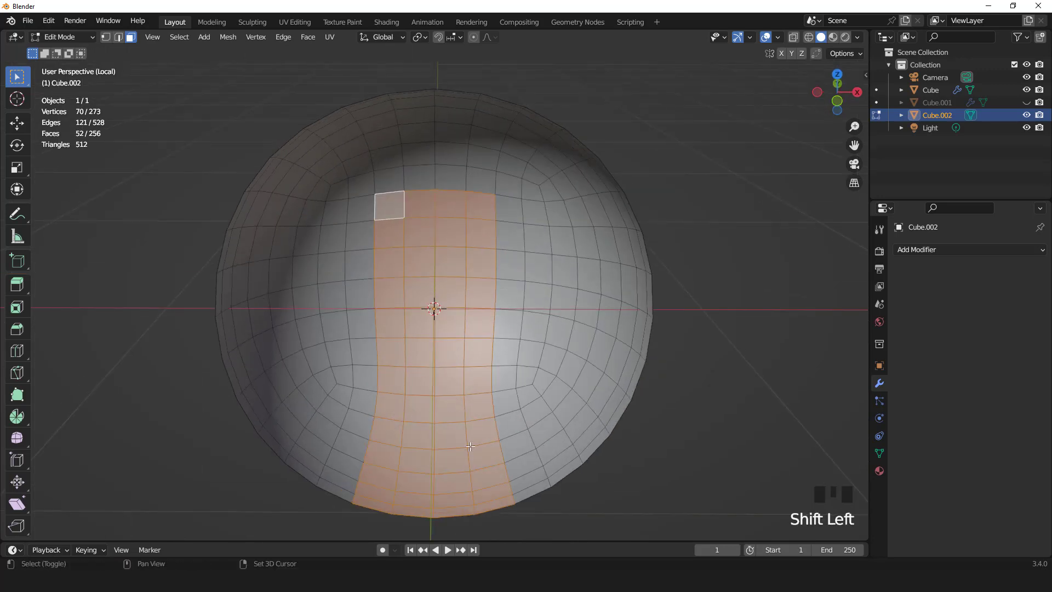
Widen the selected strip by one column of faces on each side, down to the front rim.
key("KP_1")
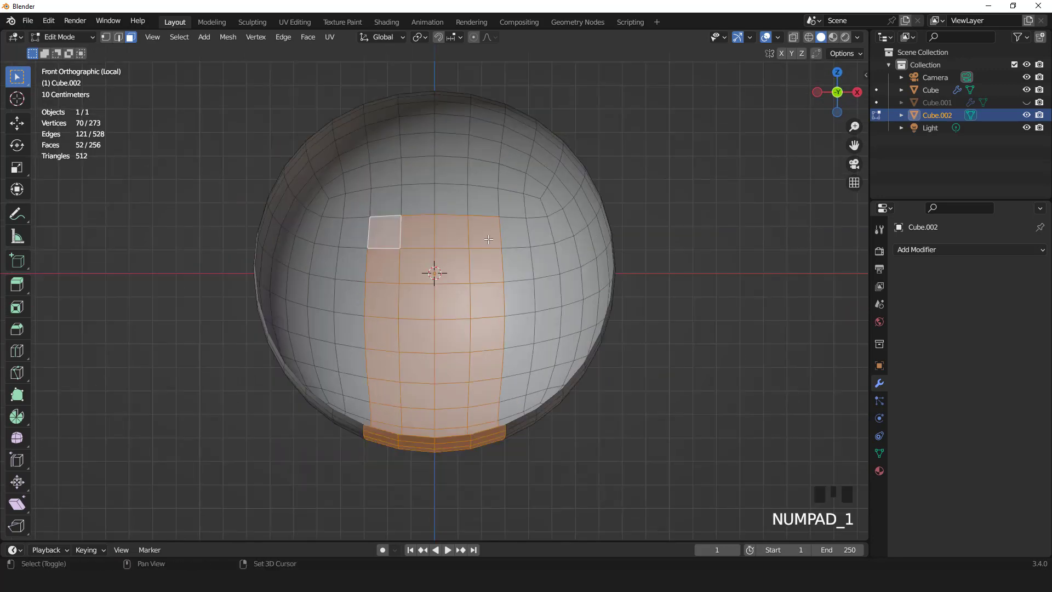
left_click_drag(488, 239, 518, 381, "shift")
middle_click_drag(517, 381, 428, 384)
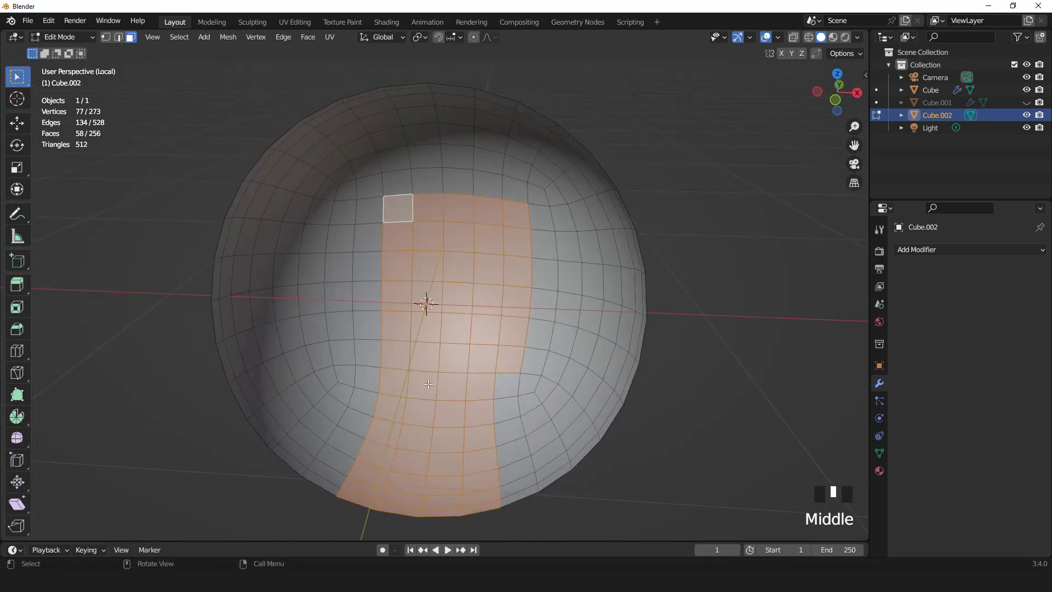
key("c")
left_click_drag(494, 398, 491, 485)
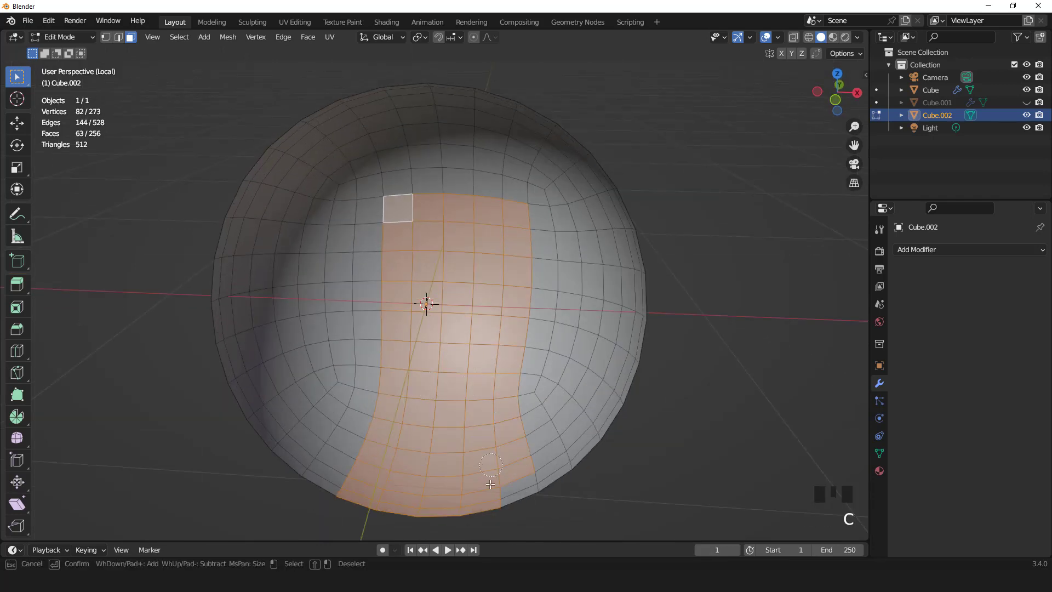
mouse_move(378, 224)
left_mouse_down()
mouse_move(389, 371)
mouse_move(345, 497)
left_mouse_up()
right_click(513, 399)
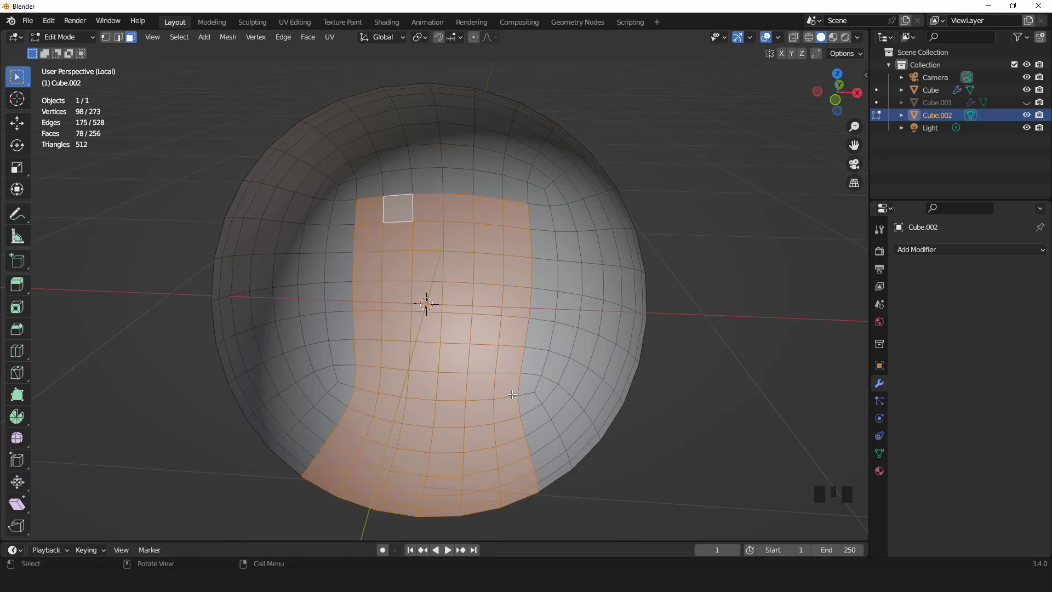
Invert the selection and delete the surrounding faces, keeping only the six-column seat strip.
key("KP_1")
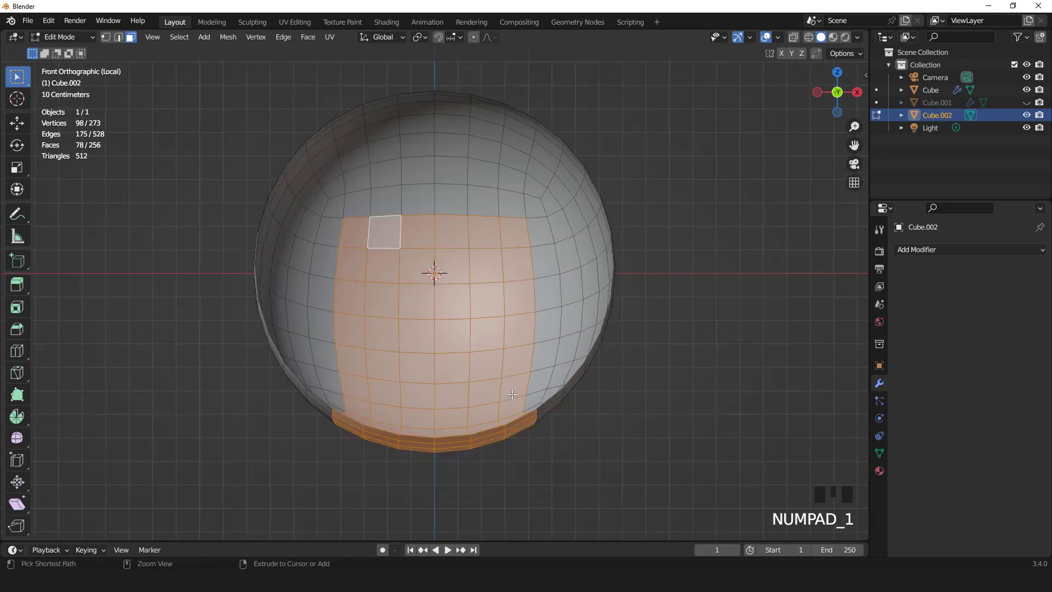
key("ctrl+i")
key("x")
left_click(576, 397)
scroll(547, 320, "down", 2)
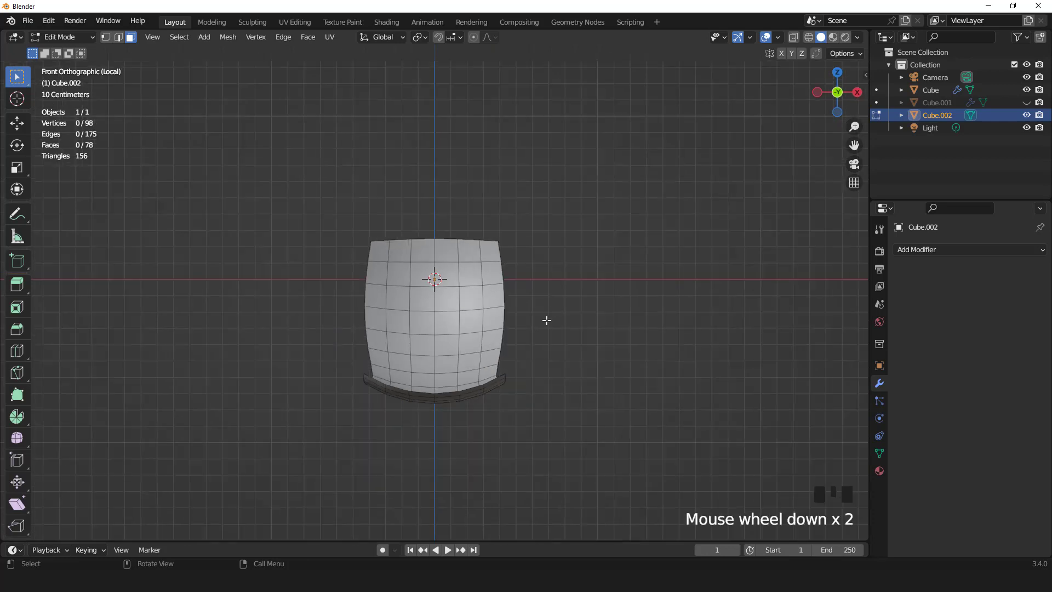
In edge mode, select the strip's right boundary edges in front view and flatten them by scaling X to 0.
middle_click_drag(546, 319, 500, 345)
key("KP_1")
key("2")
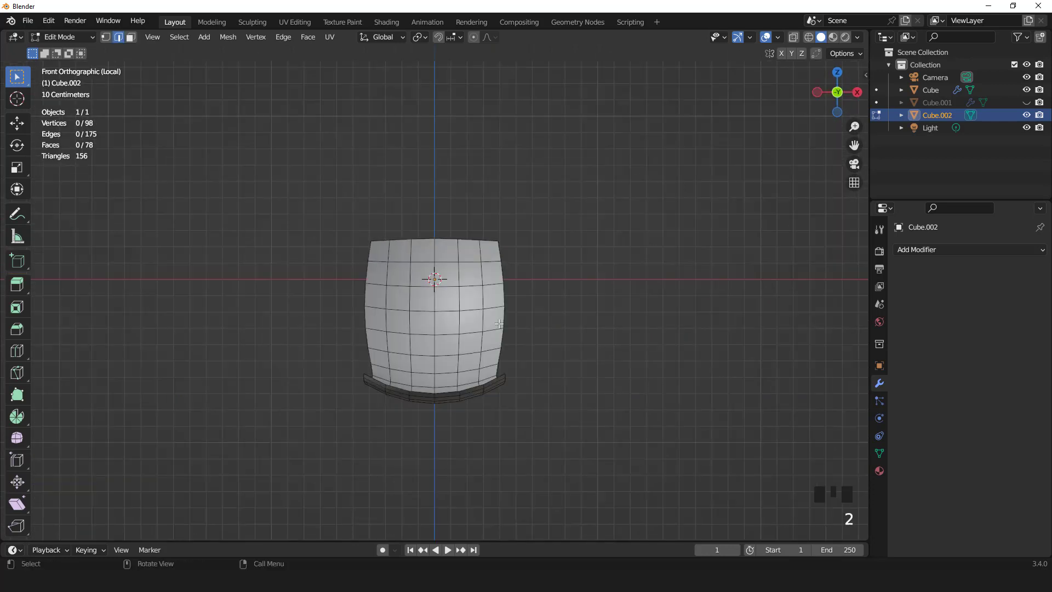
left_click(502, 270, "alt")
scroll(582, 298, "up", 2)
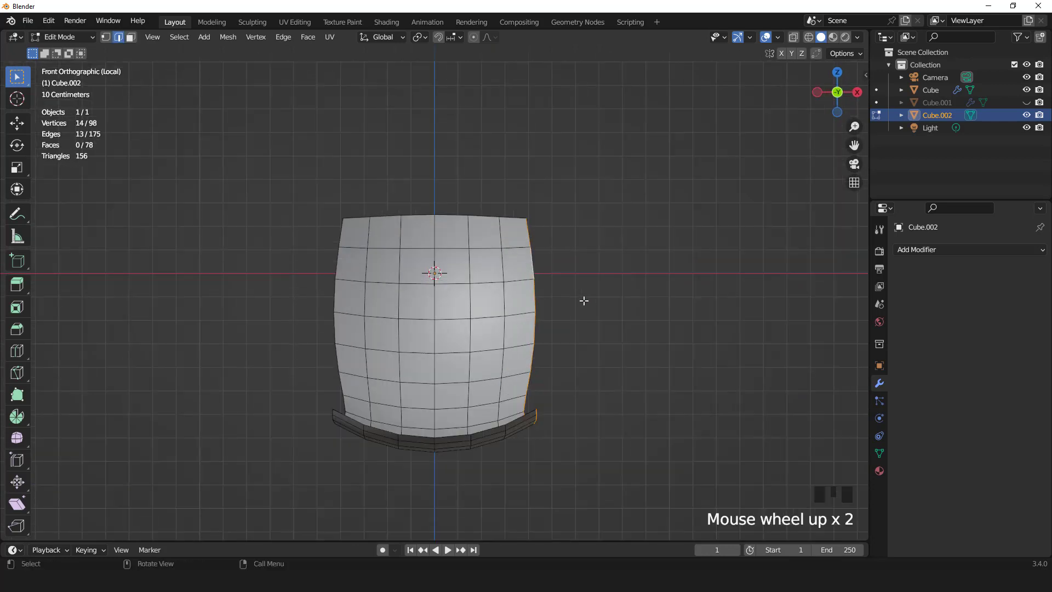
key("s")
key("x")
key("0")
key("Return")
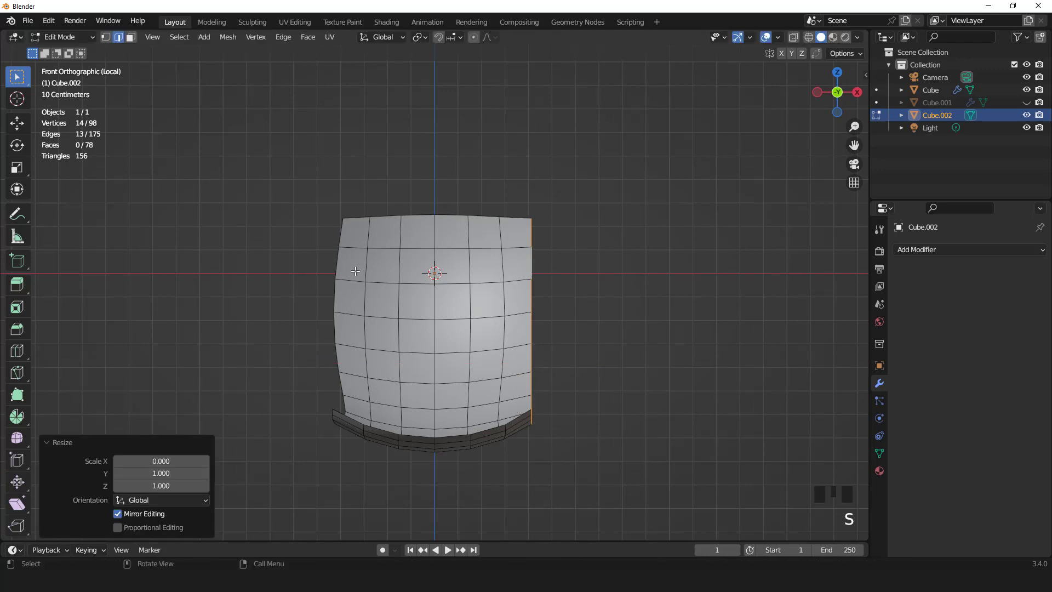
Select the strip's left boundary edges and flatten them by scaling X to 0.
left_click(333, 258, "alt")
scroll(429, 304, "up", 1)
key("s")
key("x")
key("0")
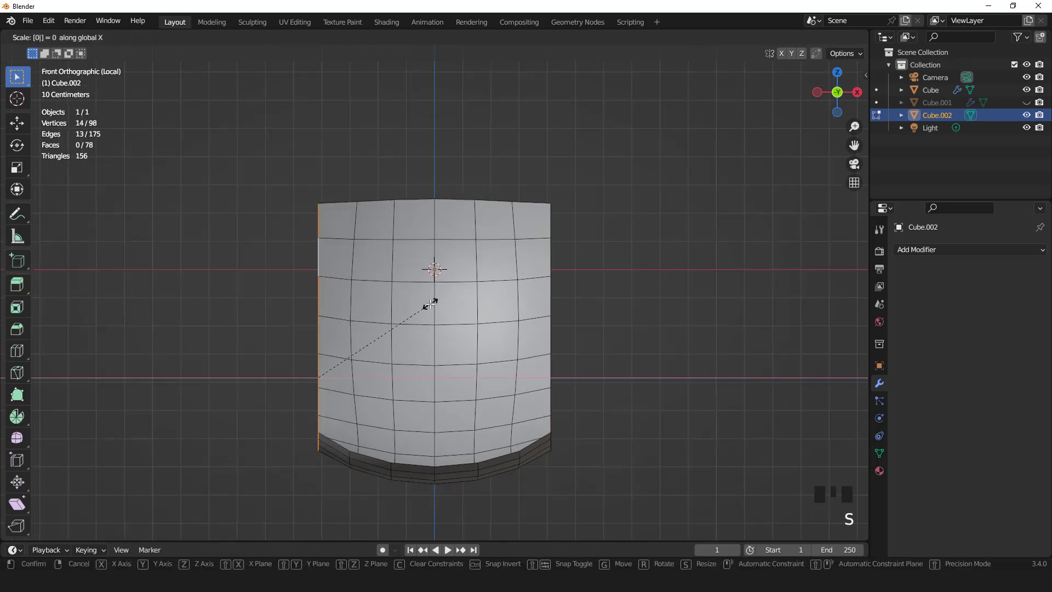
left_click(430, 304)
Return to Object Mode, leave local view and unhide Cube.001 to show the strip inside the chair.
middle_click_drag(430, 304, 401, 310)
key("Tab")
key("KP_3")
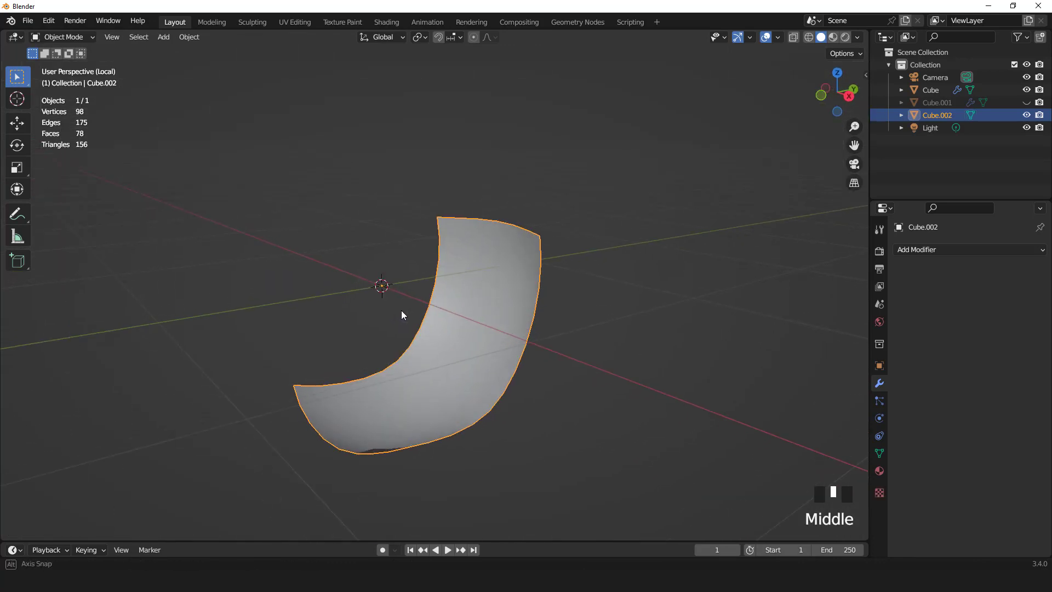
key("KP_Divide")
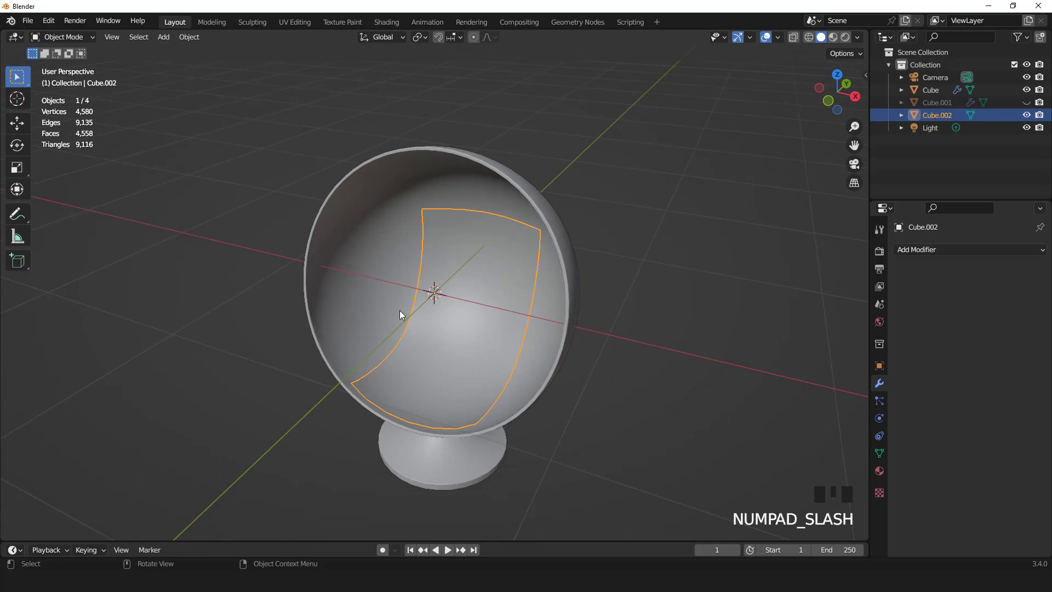
left_click(1026, 102)
middle_click_drag(688, 249, 672, 242)
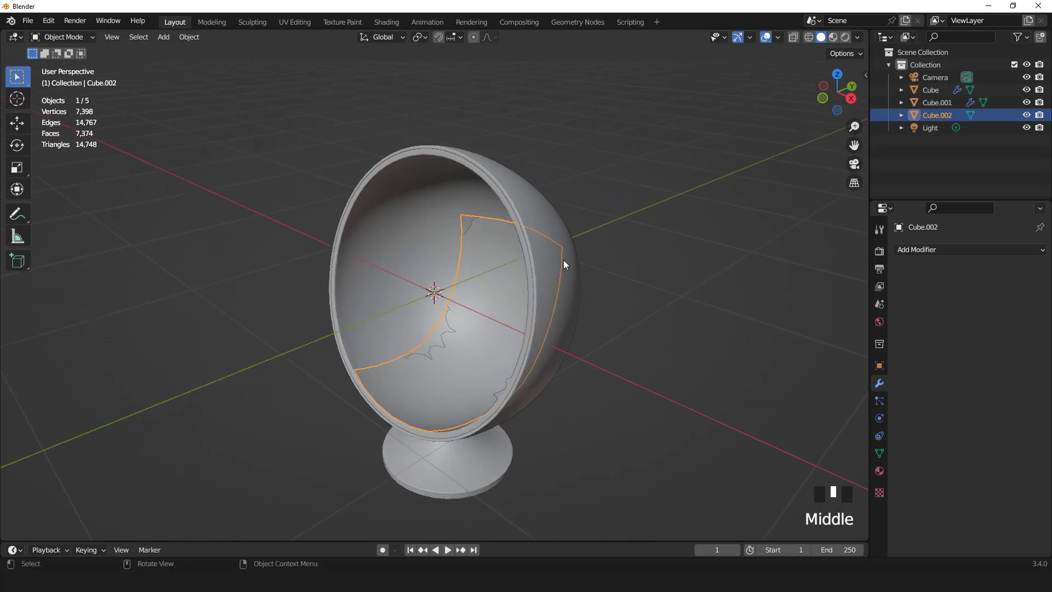
middle_click_drag(601, 296, 804, 281)
Add a Solidify modifier to the seat strip with a thickness of -0.21 m.
left_click(919, 250)
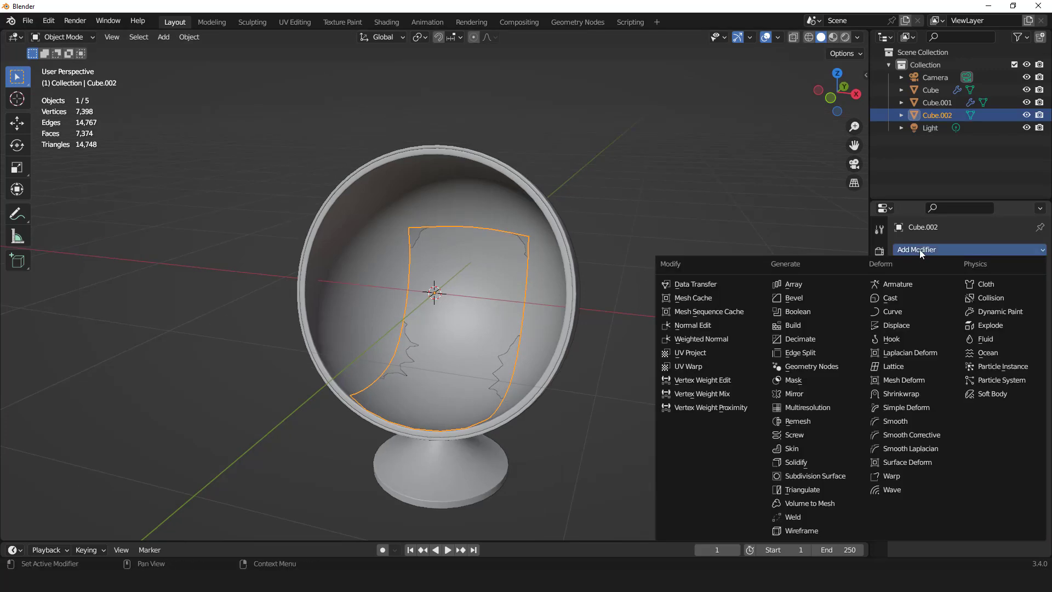
left_click(807, 460)
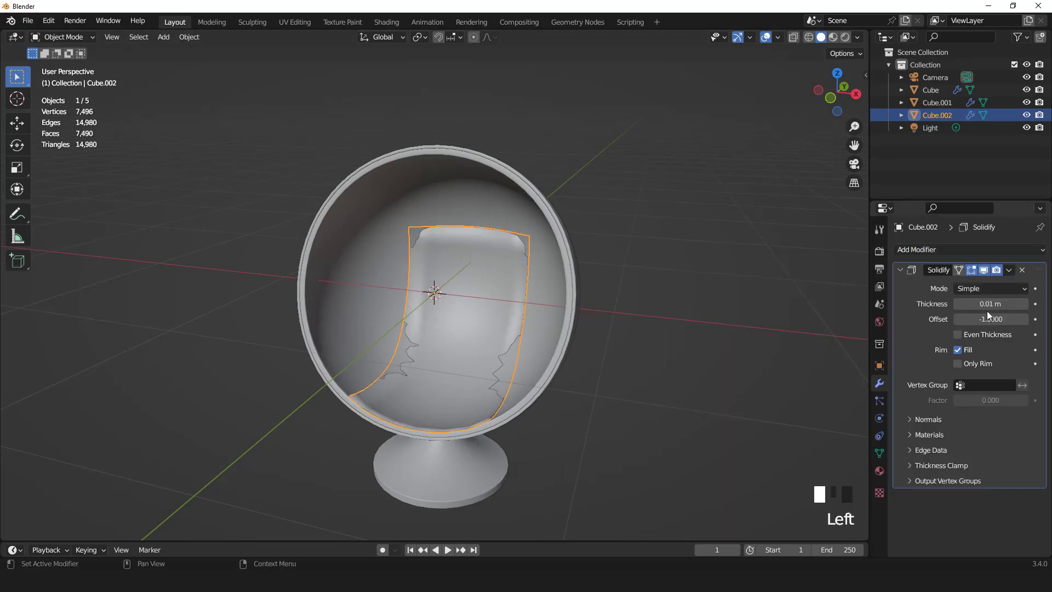
left_click_drag(990, 303, 909, 303)
middle_click_drag(602, 300, 547, 317)
key("KP_1")
scroll(621, 300, "up", 2)
scroll(604, 301, "down", 2)
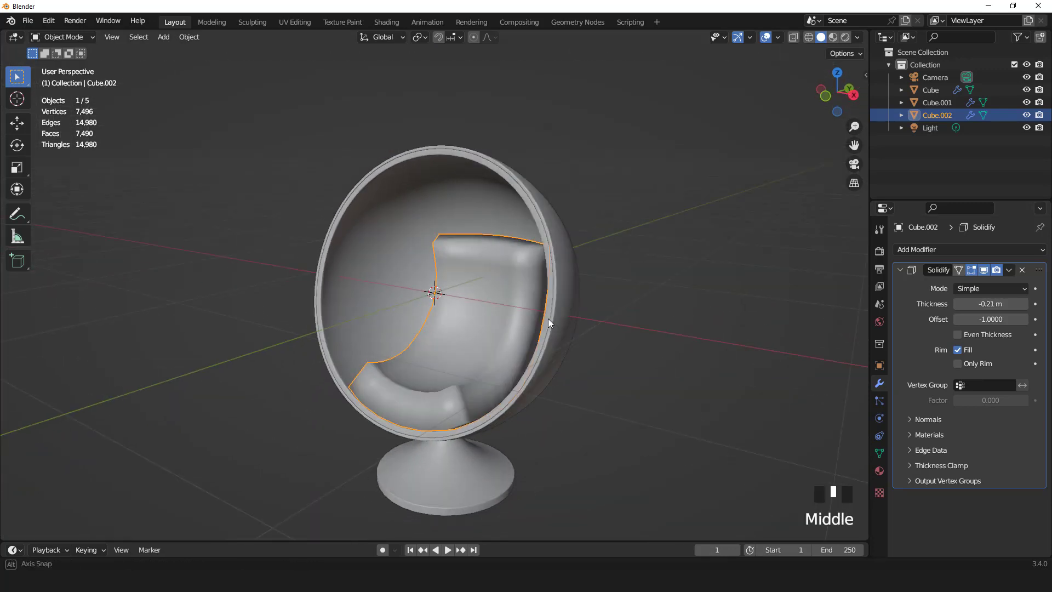
Enable Even Thickness on the Solidify modifier and add a level 2 Subdivision modifier to the cushion.
left_click(959, 334)
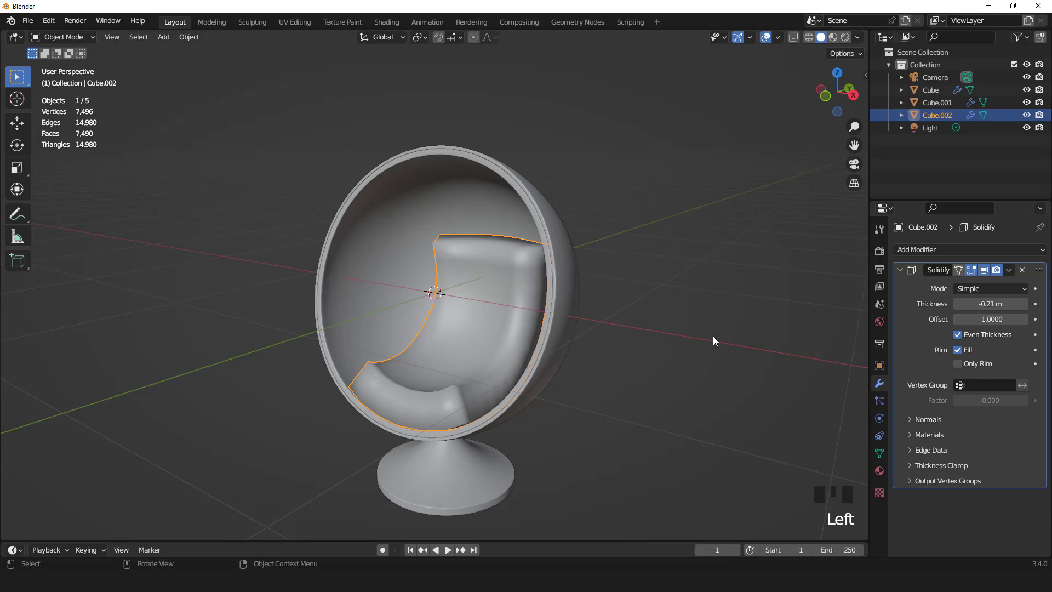
key("ctrl+2")
key("KP_1")
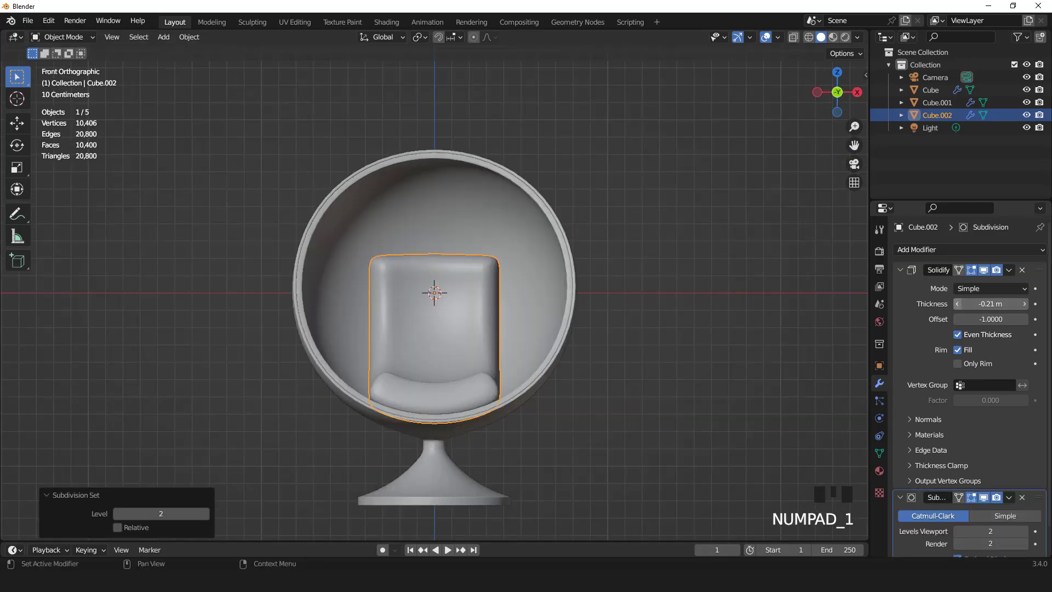
Adjust the cushion's Solidify thickness to about -0.18 m.
left_click(959, 303)
left_click(959, 303)
left_click(1023, 304)
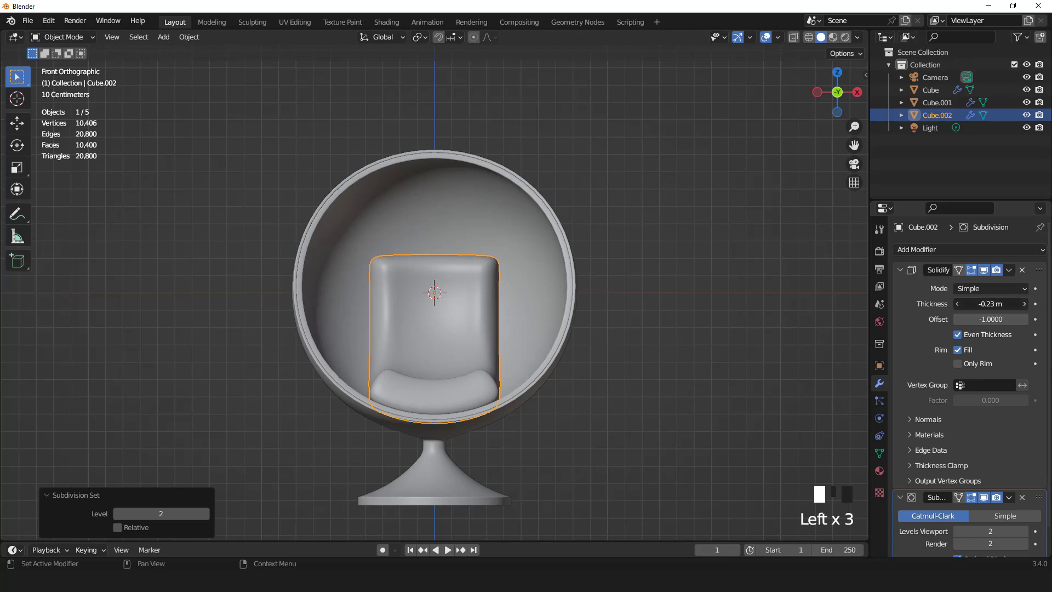
left_click(1024, 303)
left_click(1023, 304)
left_click(1024, 303)
left_click(1024, 304)
left_click(1023, 303)
left_click(1023, 303)
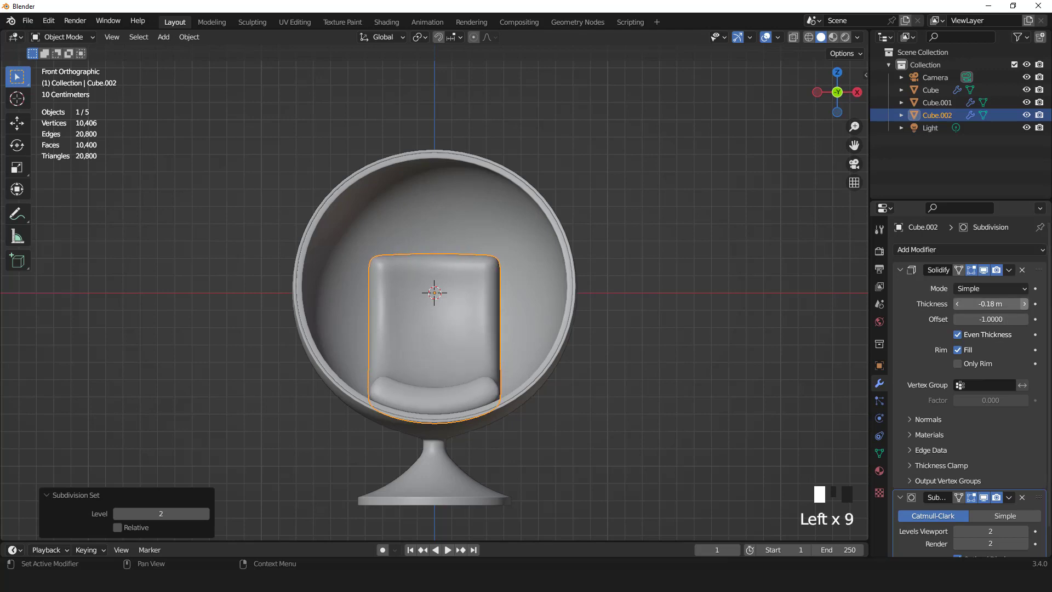
left_click(1023, 304)
Apply the Solidify modifier on the cushion, keeping the Subdivision modifier.
middle_click_drag(735, 258, 510, 262)
scroll(596, 312, "down", 2)
left_click(1008, 269)
left_click(976, 282)
scroll(482, 288, "down", 3)
Isolate the cushion in Edit Mode and flatten its inner right edge loop in front view by scaling X to 0.
key("KP_Divide")
key("Tab")
key("KP_1")
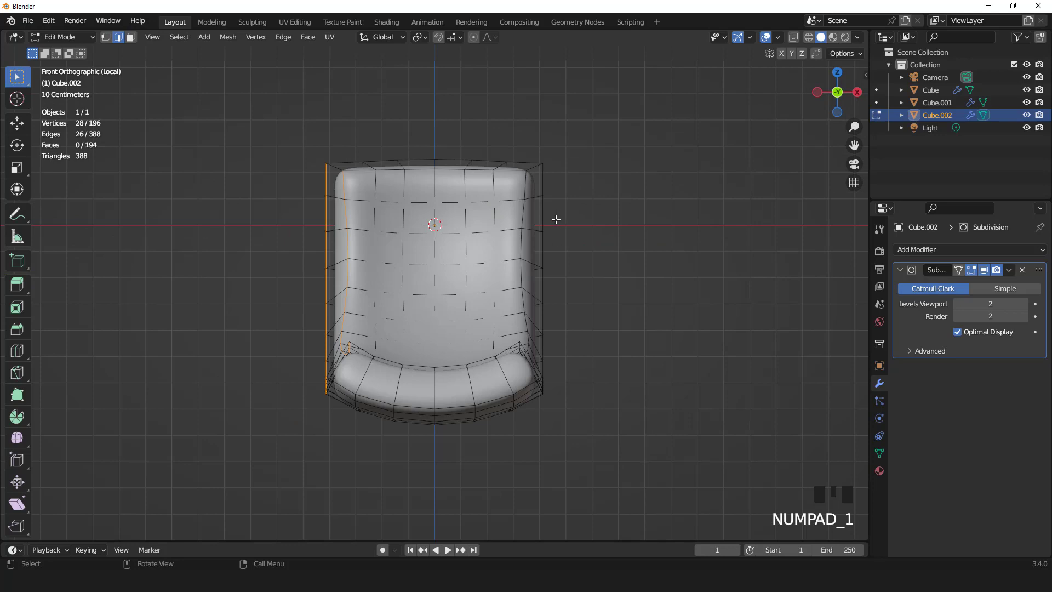
left_click(548, 216, "alt")
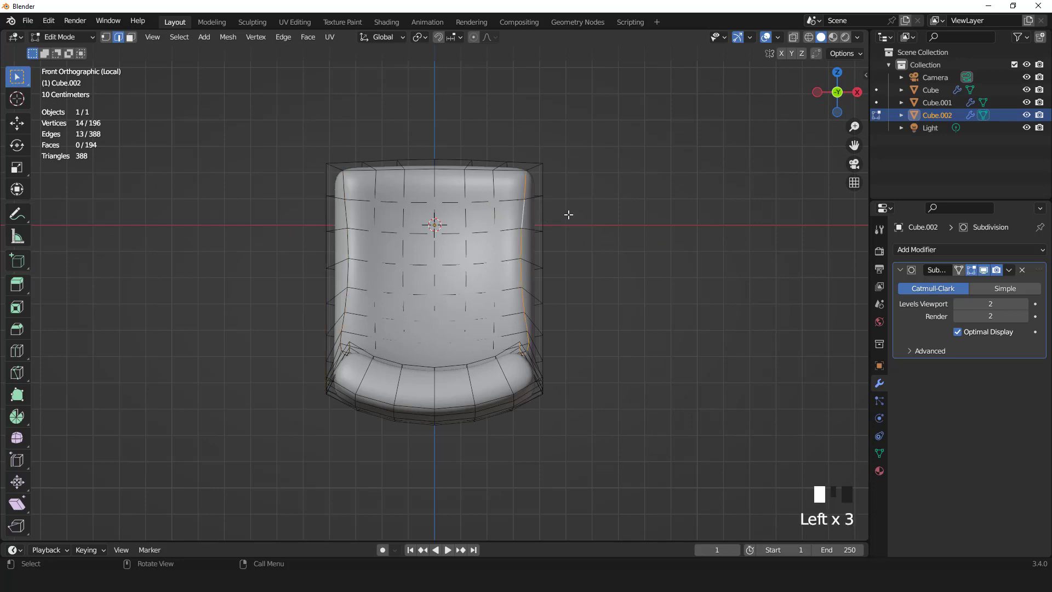
key("s")
key("x")
key("0")
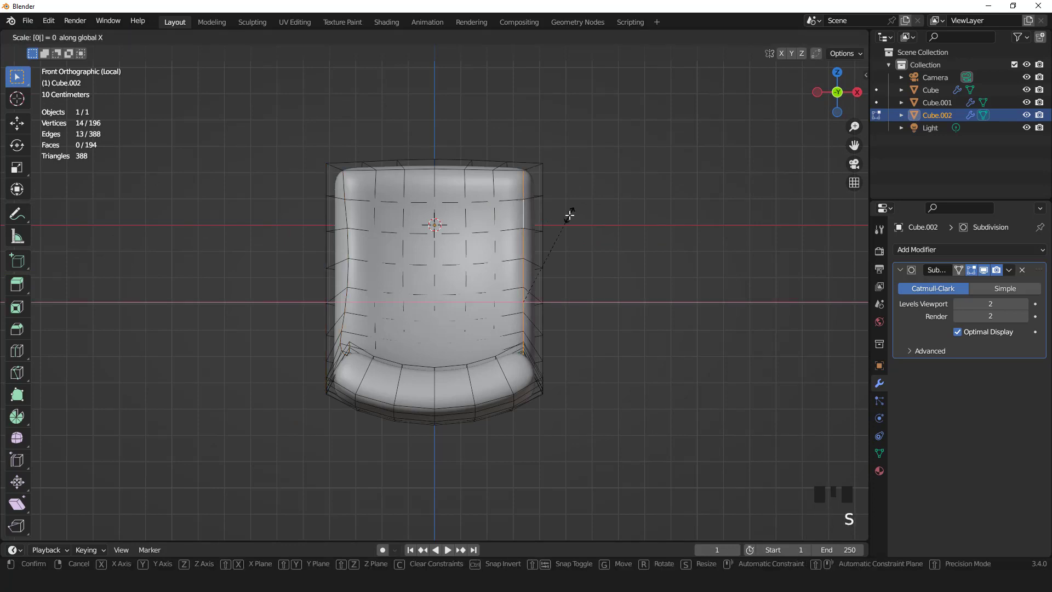
left_click(569, 215)
Select the cushion's inner left edge loop and flatten it by scaling X to 0.
left_click(345, 216, "alt")
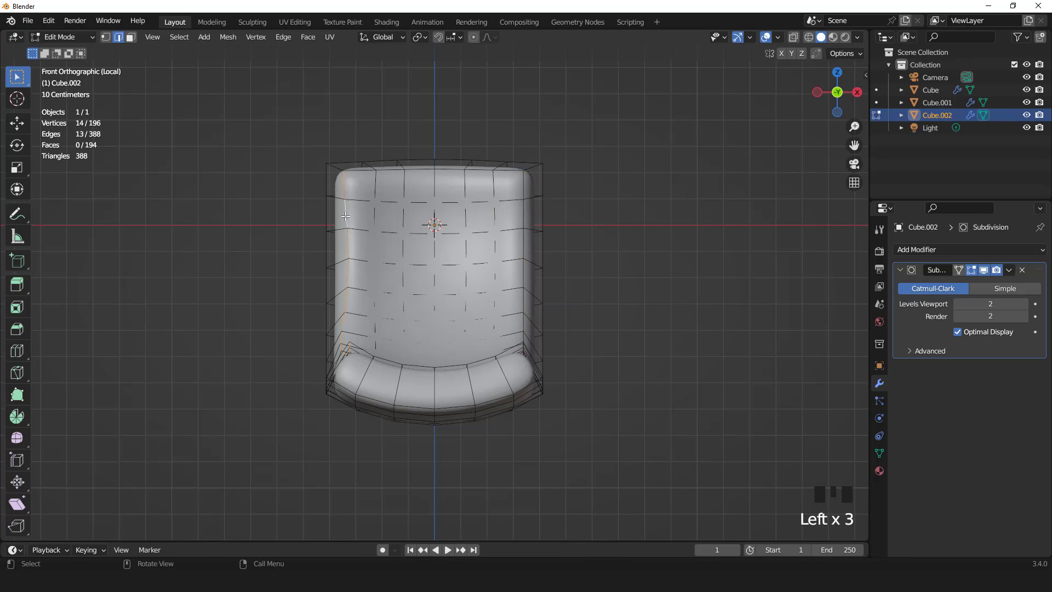
key("s")
key("x")
key("0")
left_click(345, 217)
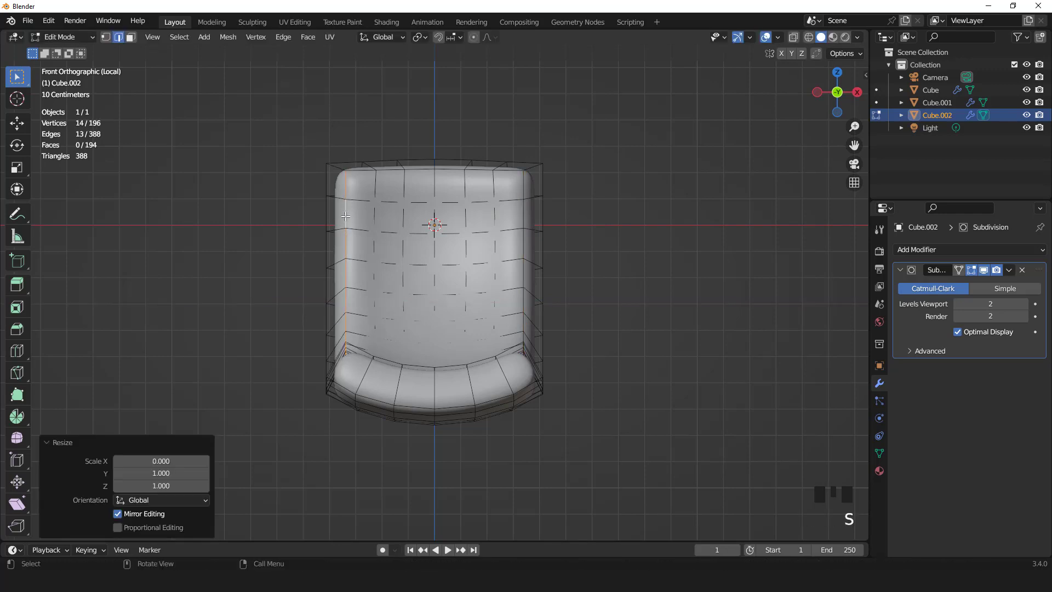
Add the cushion's inner right edge loop to the selection and scale both side loops outward along X by about 1.075.
left_click(523, 246, "alt+shift")
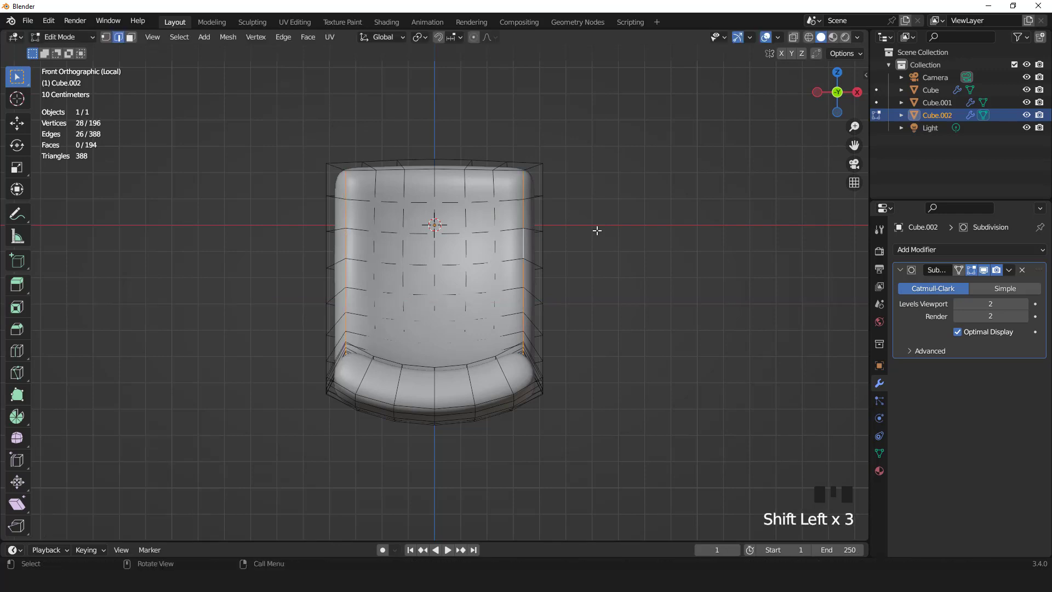
key("s")
key("x")
left_click(616, 245)
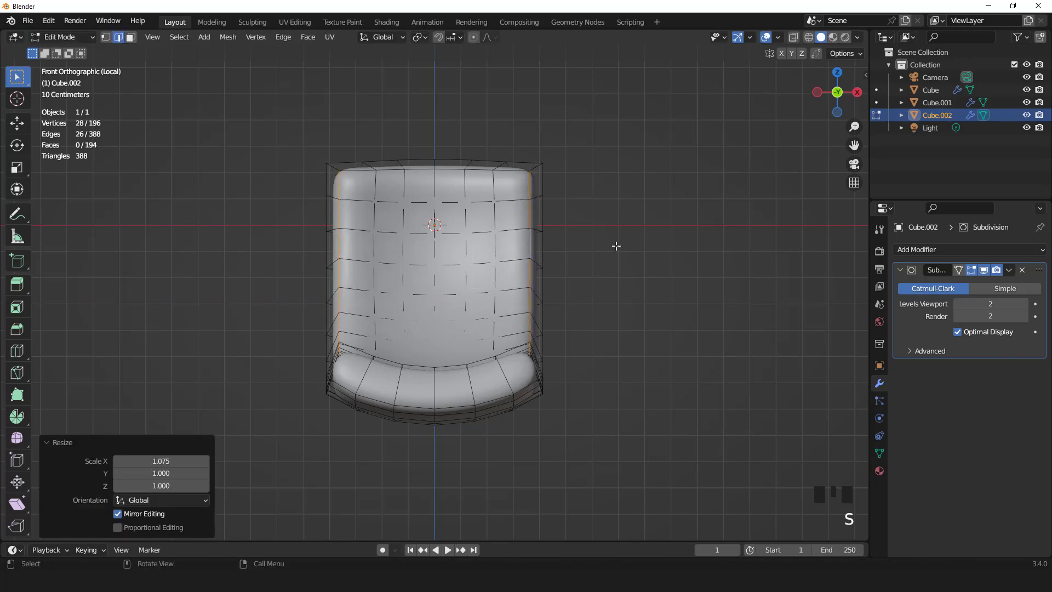
Cut a centred edge loop around the cushion's outer rim and bulge it outward about 0.05 m with Shrink/Fatten.
middle_click_drag(616, 246, 570, 239)
key("ctrl+r")
left_click(527, 241)
scroll(582, 237, "up", 2)
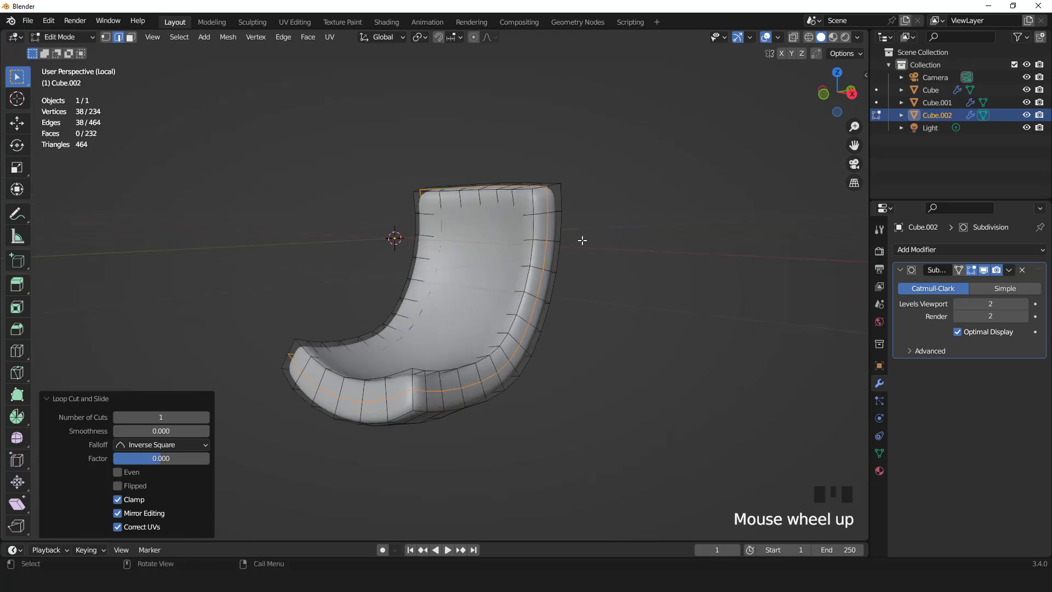
key("alt+s")
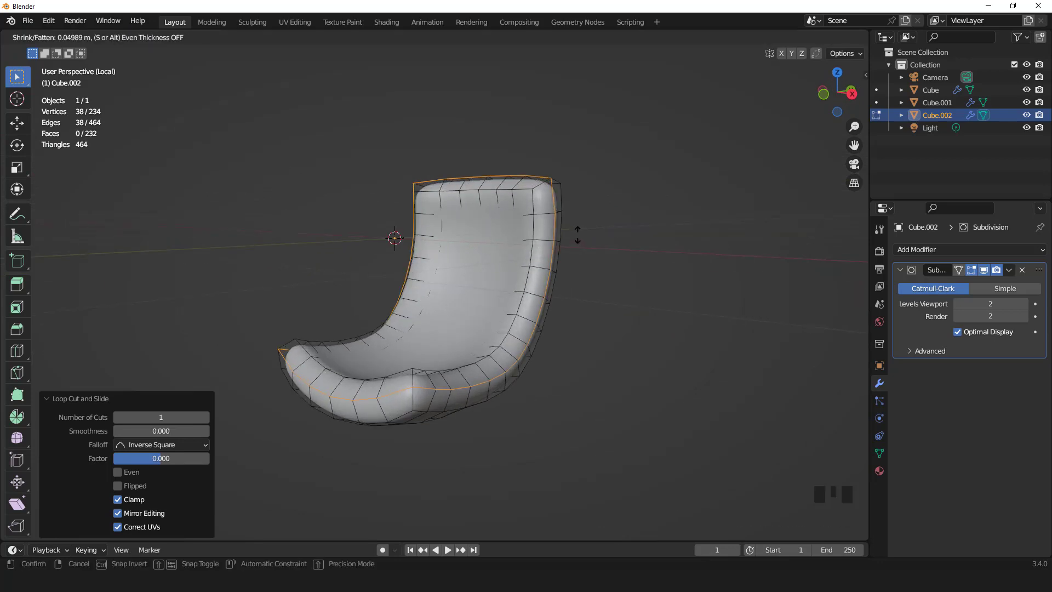
left_click(578, 233)
Return to Object Mode, leave the isolated view and inspect the cushion inside the whole chair.
key("Tab")
scroll(517, 254, "down", 3)
middle_click_drag(517, 255, 541, 271)
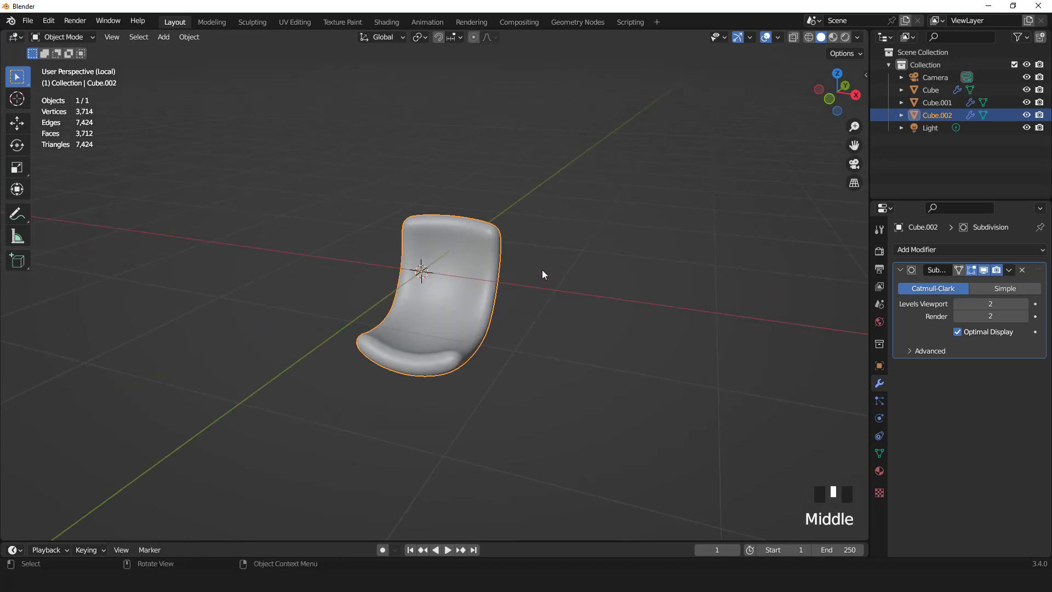
key("KP_Divide")
left_click(765, 37)
middle_click_drag(610, 166, 740, 97)
left_click(770, 37)
middle_click_drag(619, 173, 528, 323)
scroll(531, 326, "up", 2)
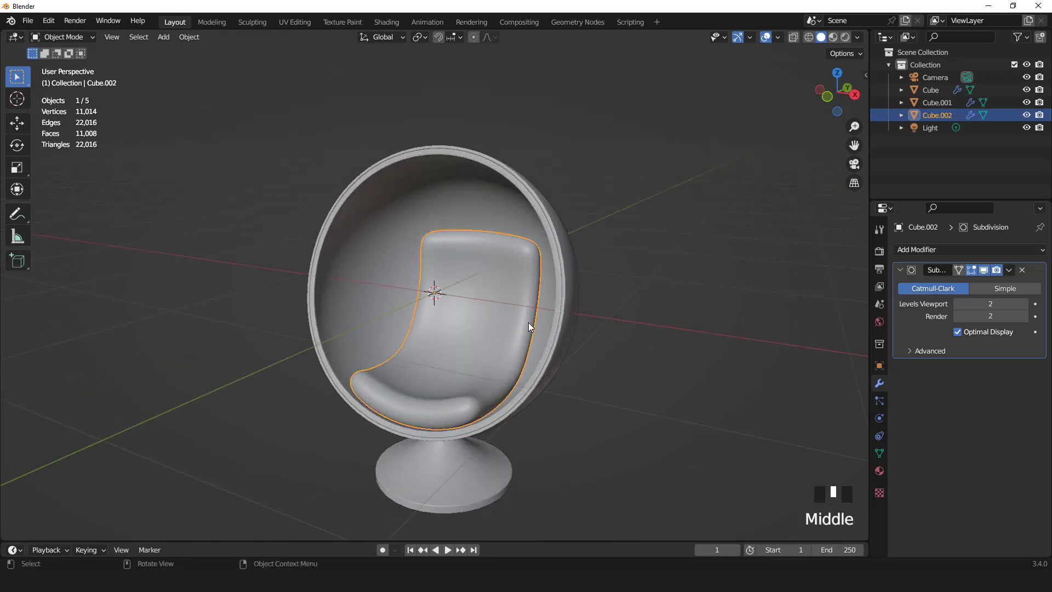
Thicken the entire cushion mesh by about 0.035 m with Shrink/Fatten, judging its shape with overlays hidden, and return to Object Mode.
key("Tab")
key("a")
key("3")
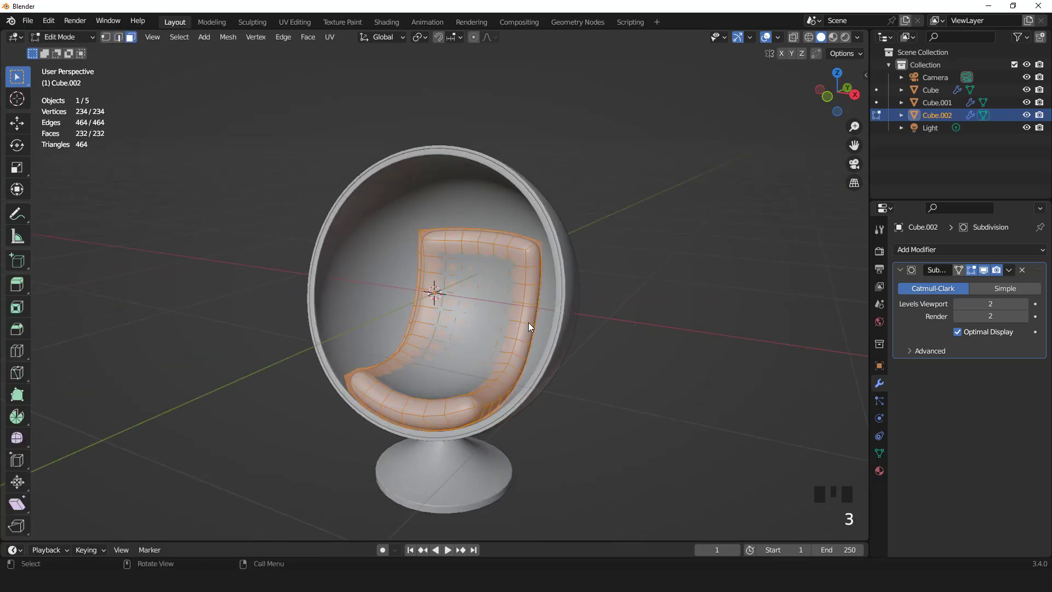
middle_click_drag(528, 322, 529, 235, "shift")
scroll(529, 235, "up", 2)
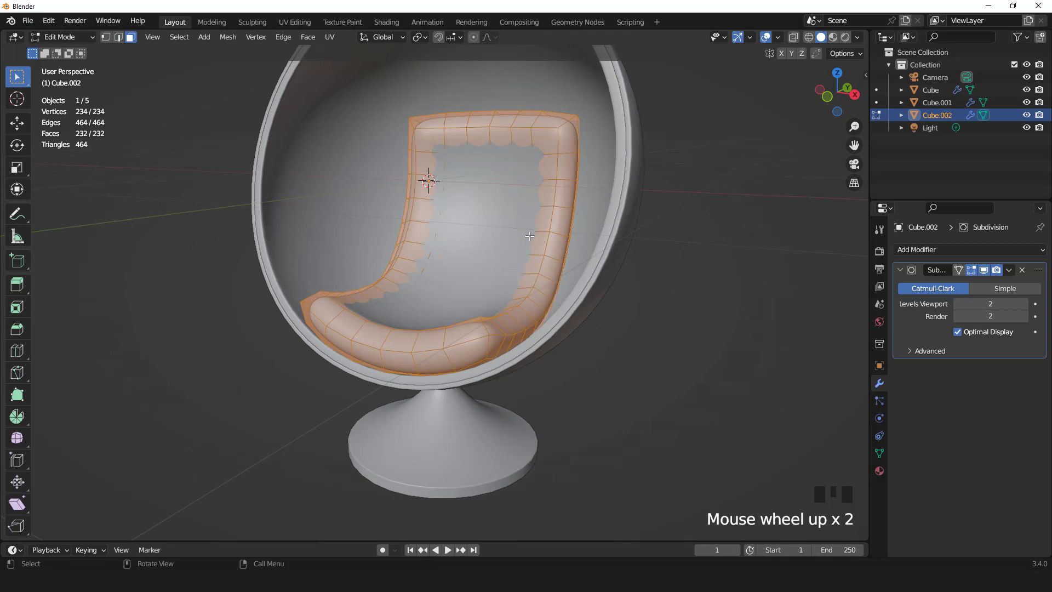
left_click(765, 37)
key("alt+s")
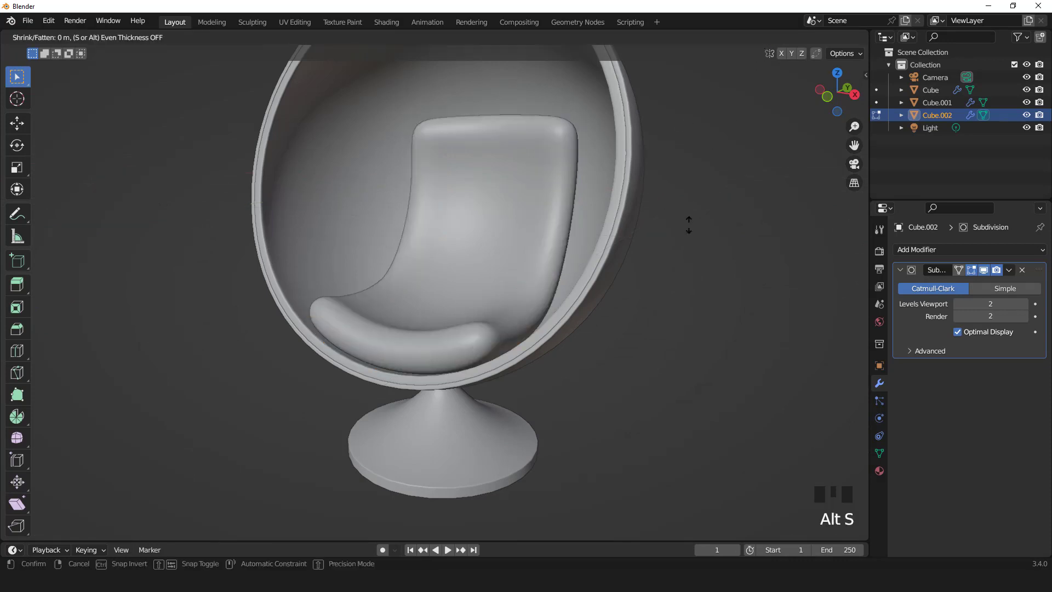
left_click(686, 270)
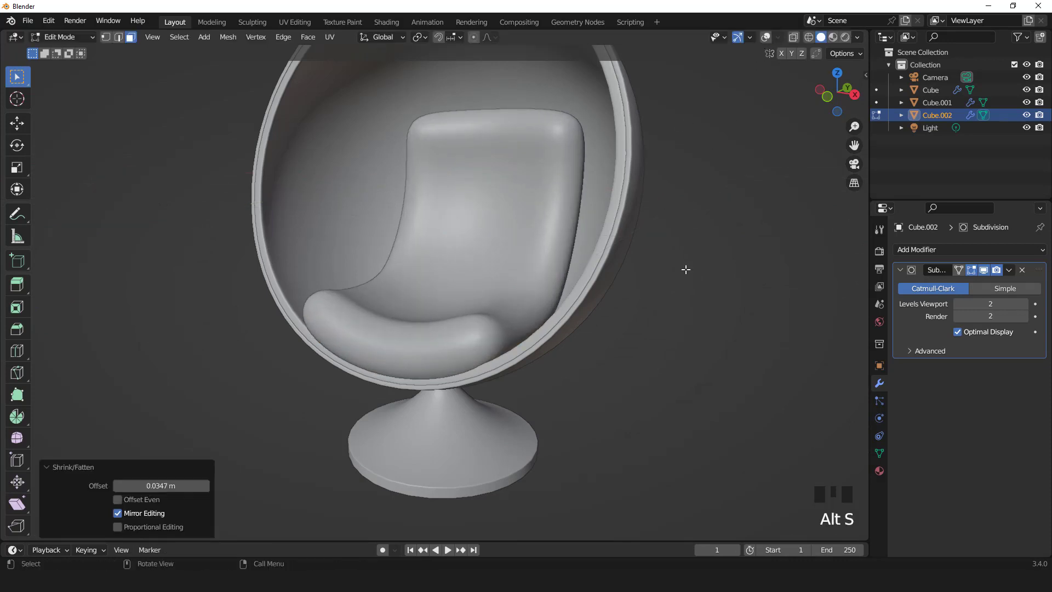
scroll(564, 293, "down", 4)
middle_click_drag(563, 293, 636, 261)
key("Tab")
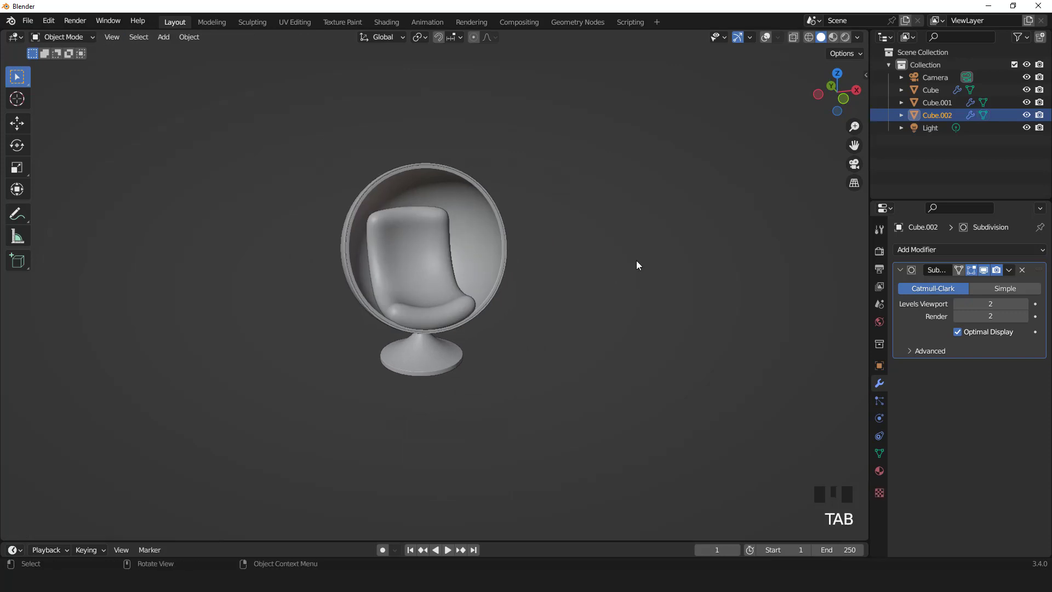
Check how the cushion sits in the shell from the front and at an angle, with and without overlays.
left_click(765, 36)
key("KP_1")
scroll(578, 264, "up", 3)
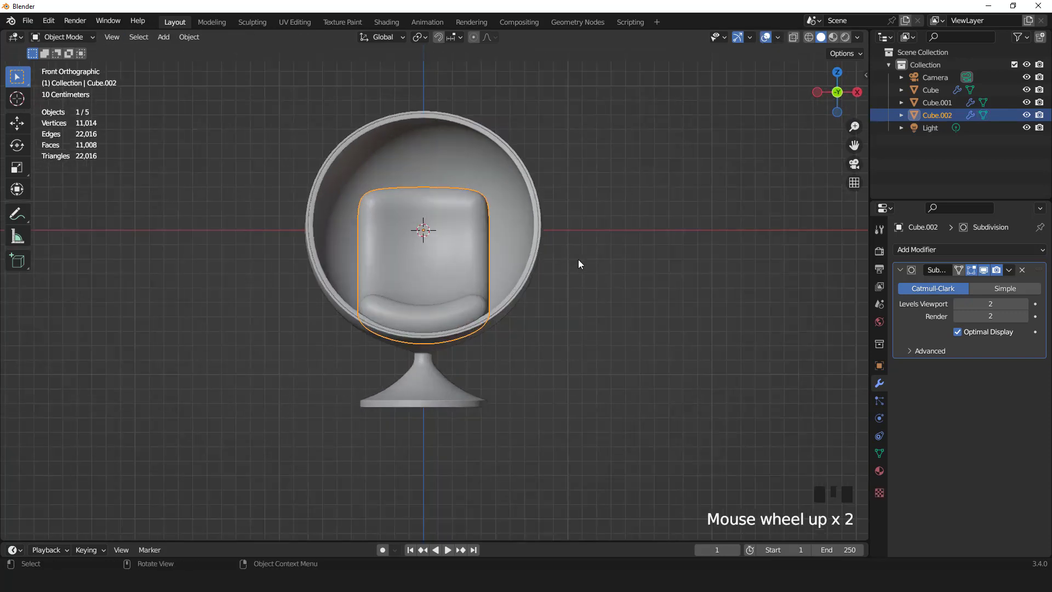
left_click(768, 40)
scroll(523, 242, "down", 2)
middle_click_drag(522, 243, 459, 265)
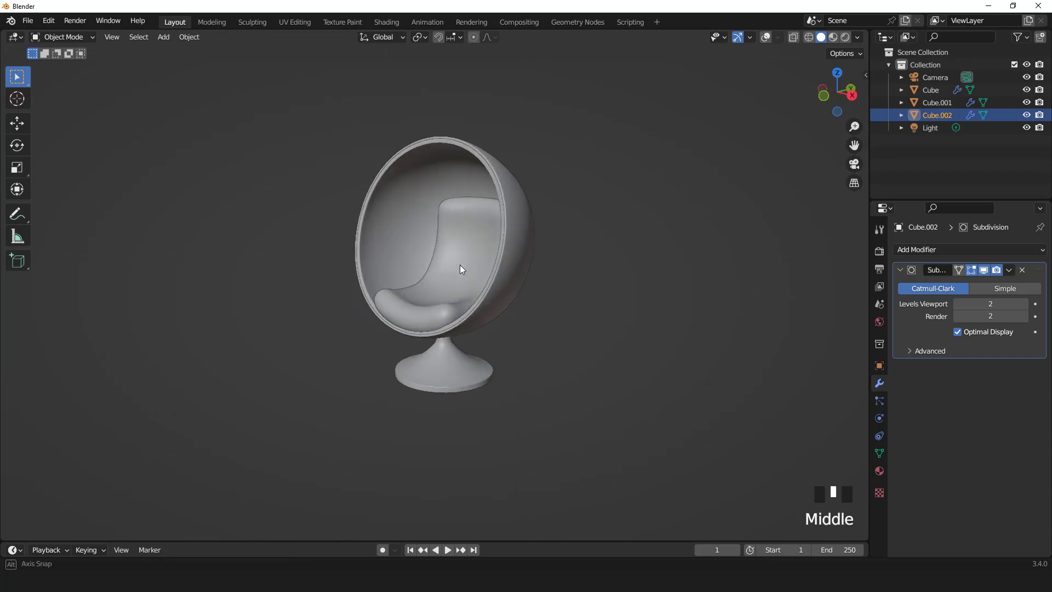
left_click(768, 36)
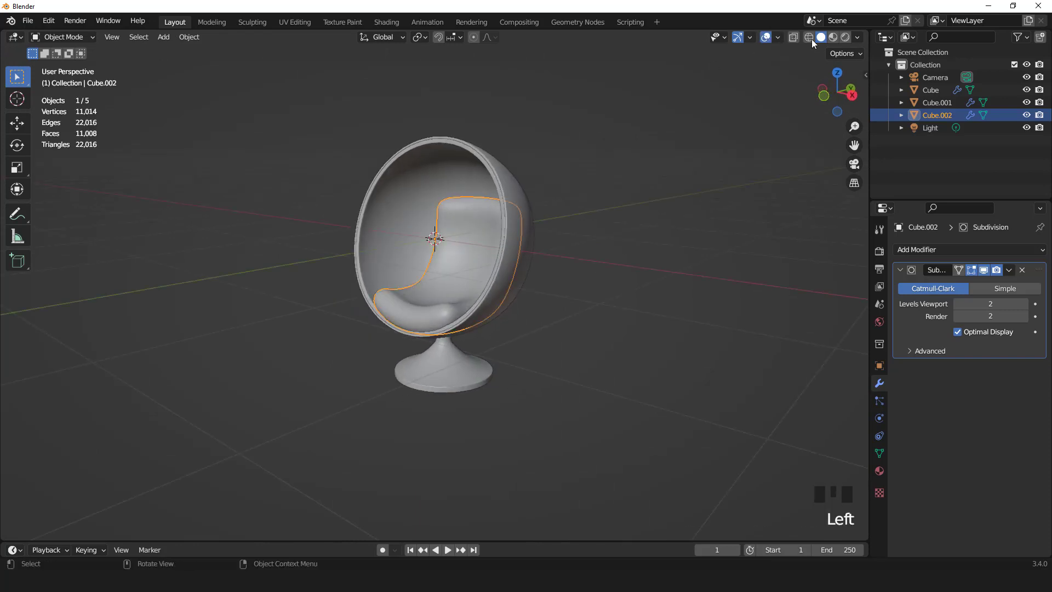
Switch the viewport to Rendered shading and disable Scene World lighting.
left_click(845, 38)
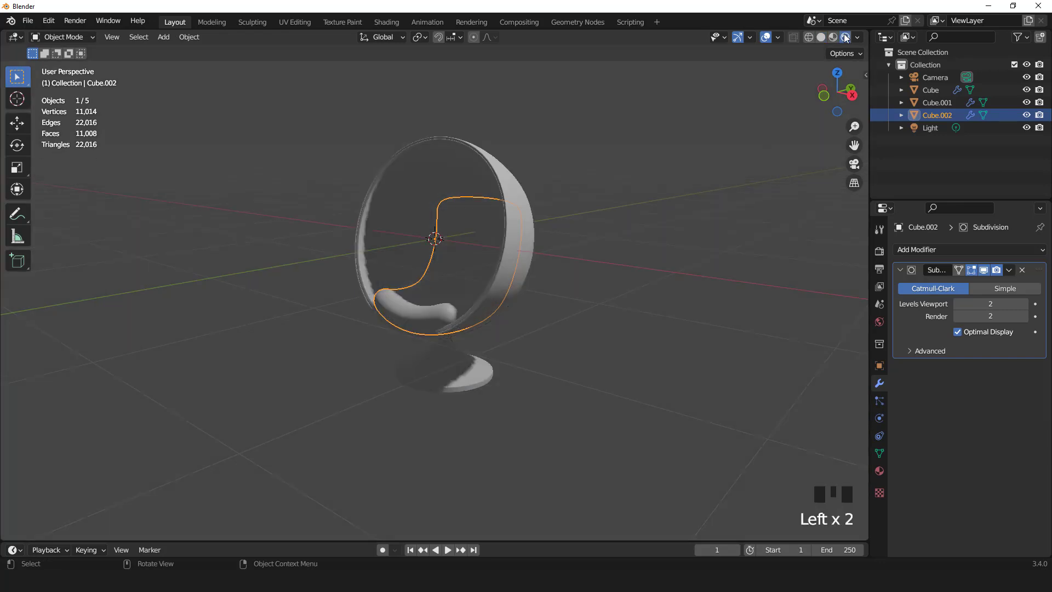
left_click(856, 38)
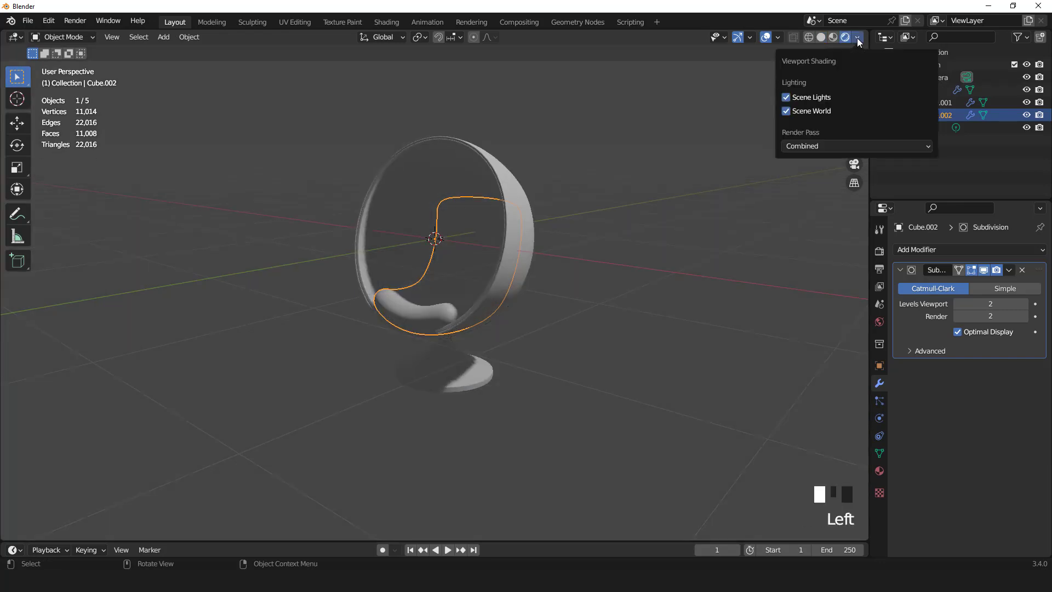
left_click(785, 111)
left_click(879, 251)
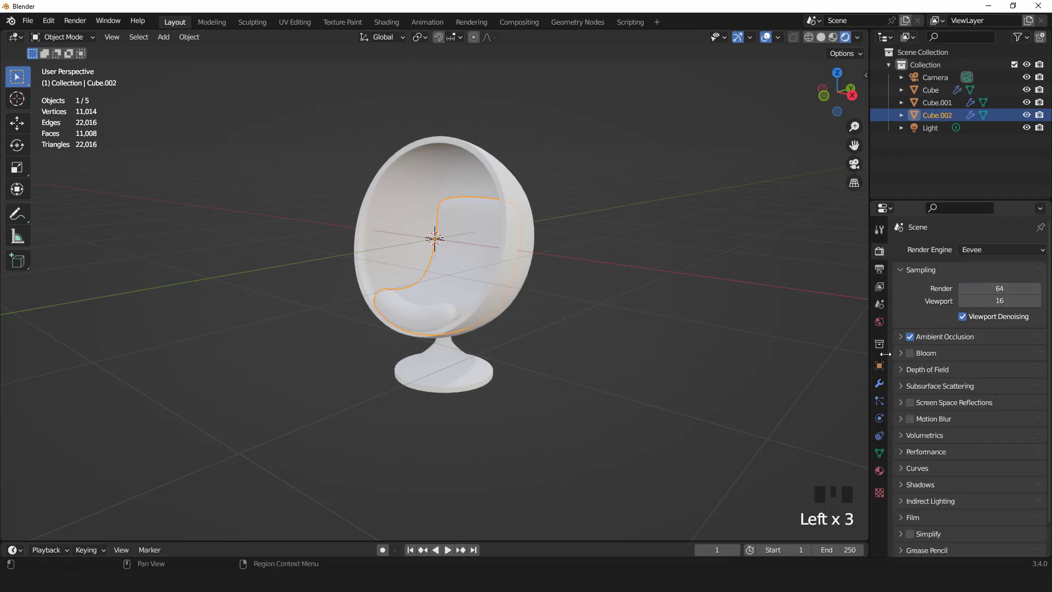
Assign the existing Material to the outer shell and pedestal.
left_click(879, 470)
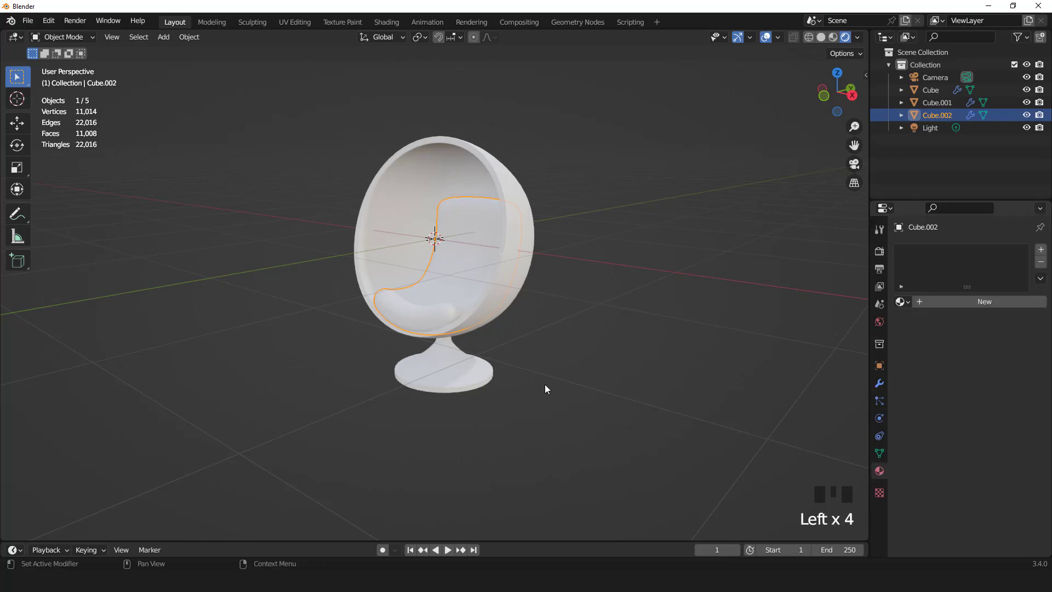
left_click(465, 377)
left_click(901, 302)
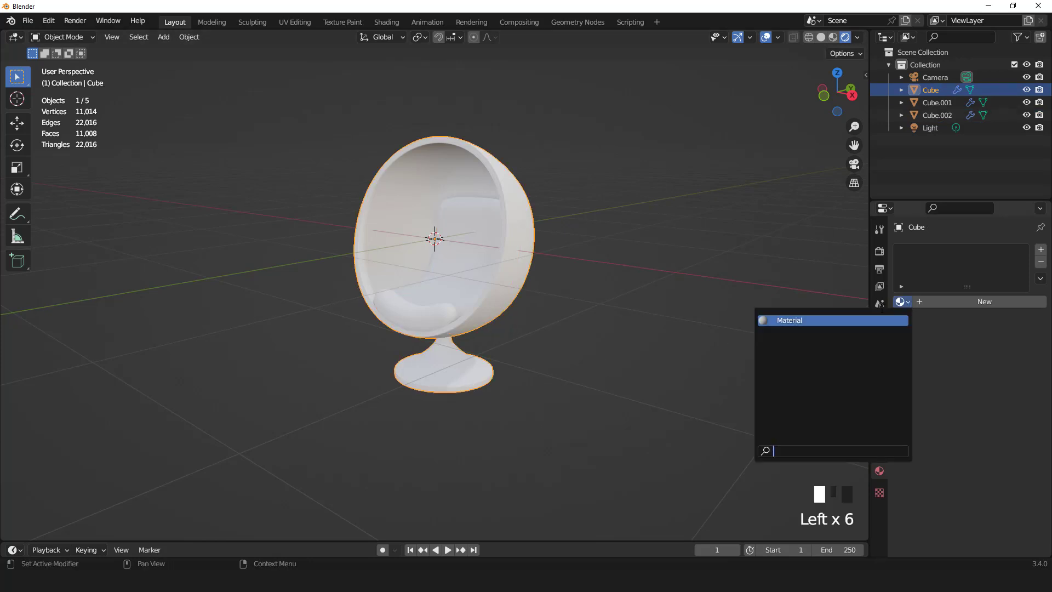
left_click(800, 322)
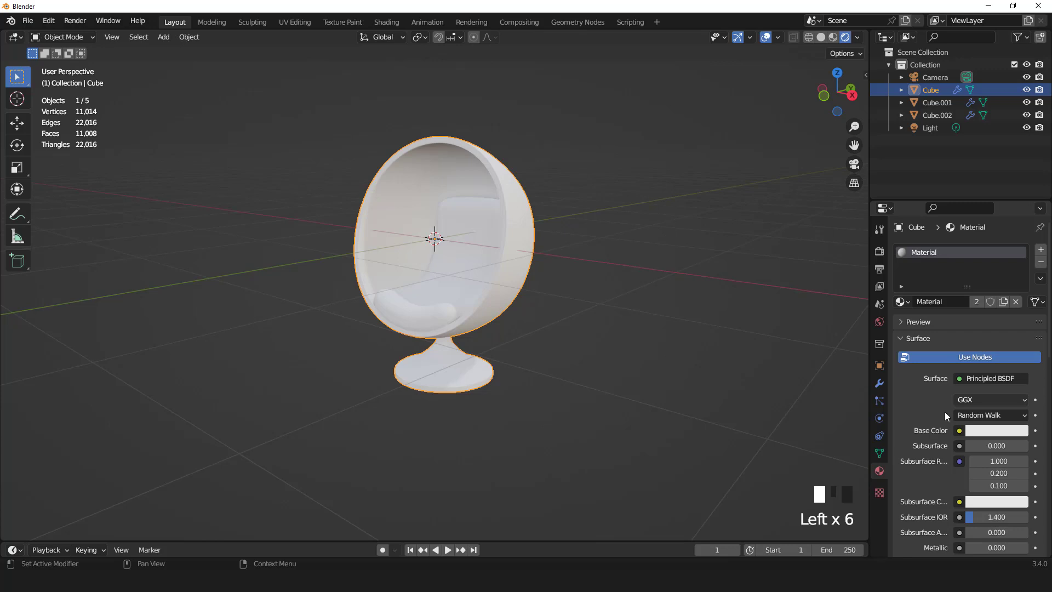
Set the outer shell material's Roughness to 0 and its Base Color to black, and view it without overlays.
scroll(958, 394, "down", 4)
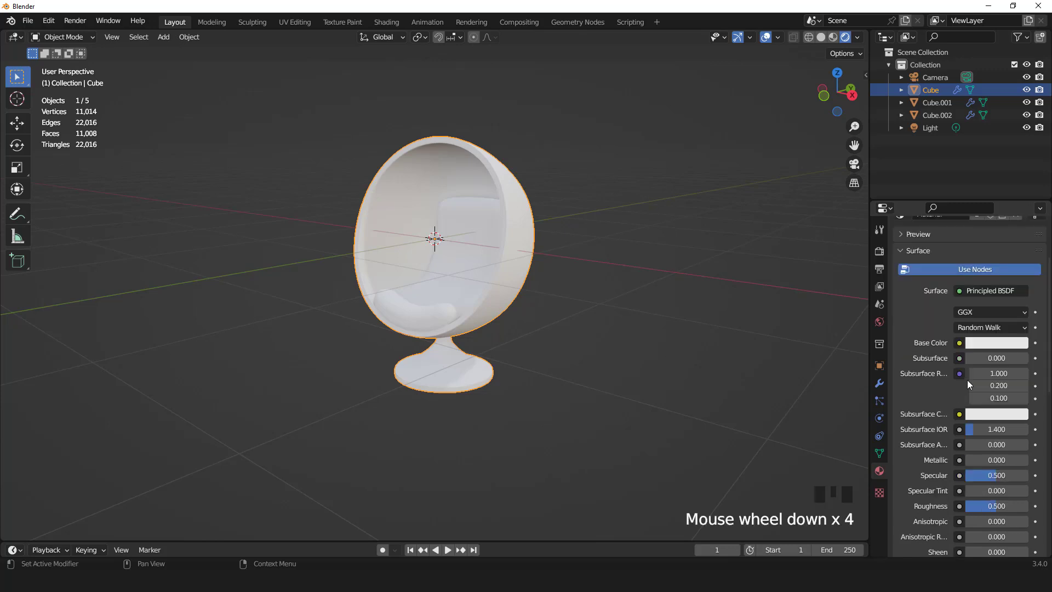
scroll(966, 376, "down", 3)
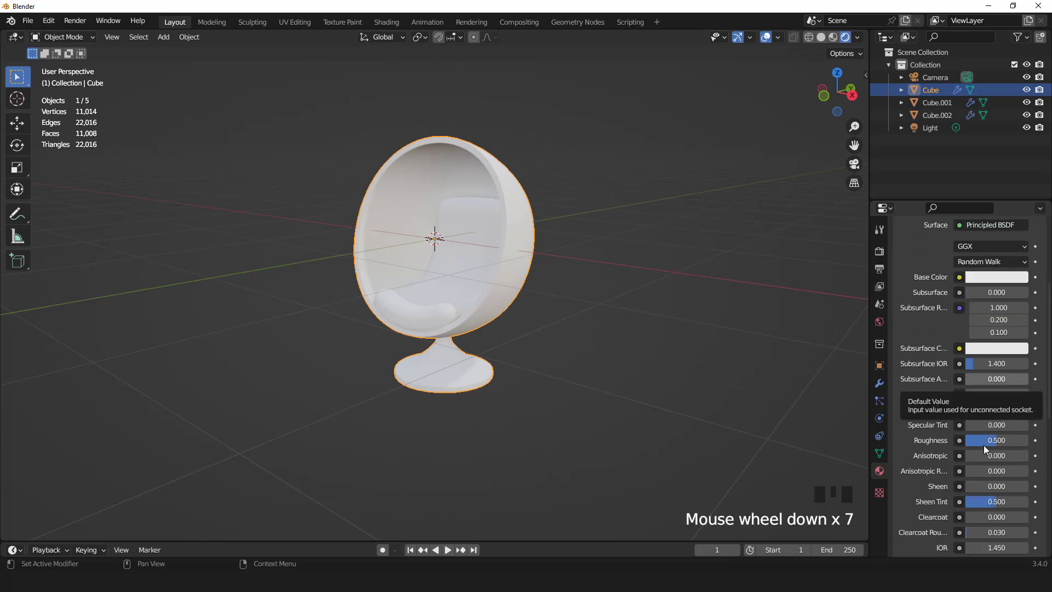
left_click_drag(991, 442, 953, 442)
left_click(1000, 277)
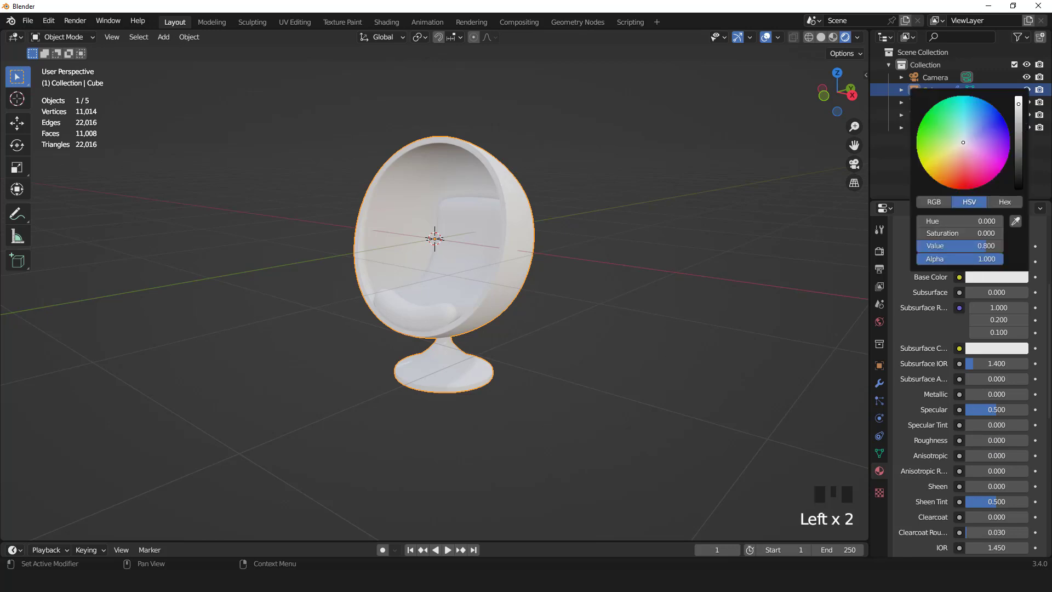
left_click_drag(1018, 104, 1017, 187)
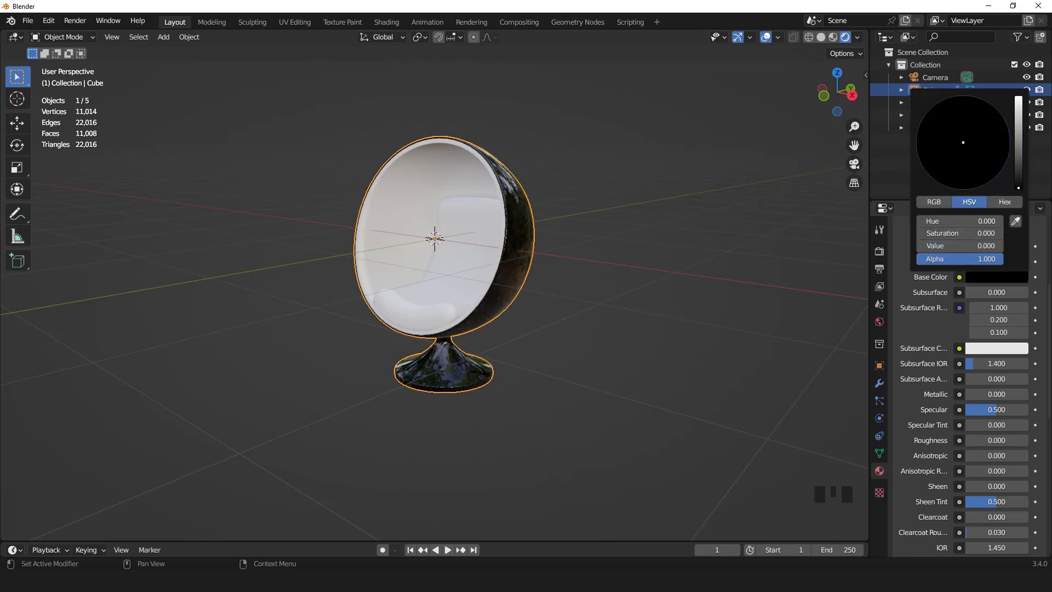
left_click(765, 37)
middle_click_drag(521, 218, 576, 211)
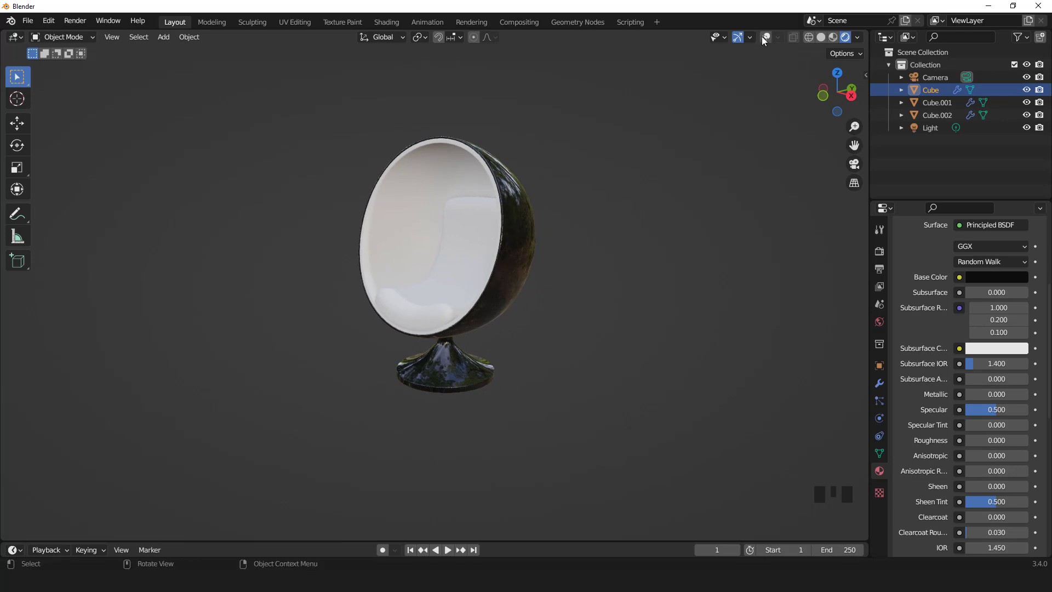
Give the cushion a new material with a red Base Color (hue 0.002, saturation 0.995) and Roughness 1.
left_click(766, 37)
left_click(471, 223)
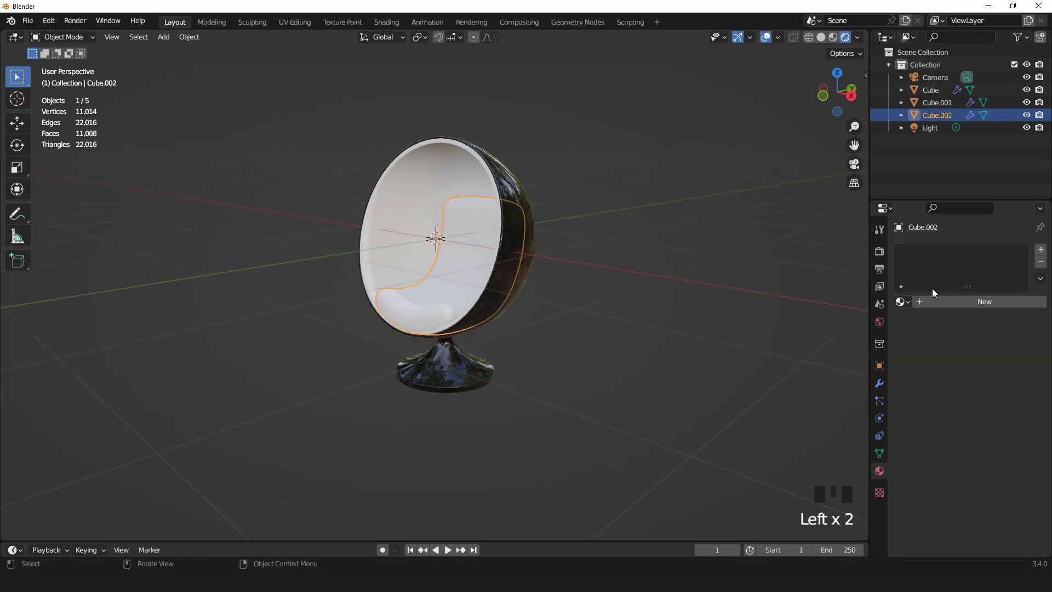
left_click(971, 301)
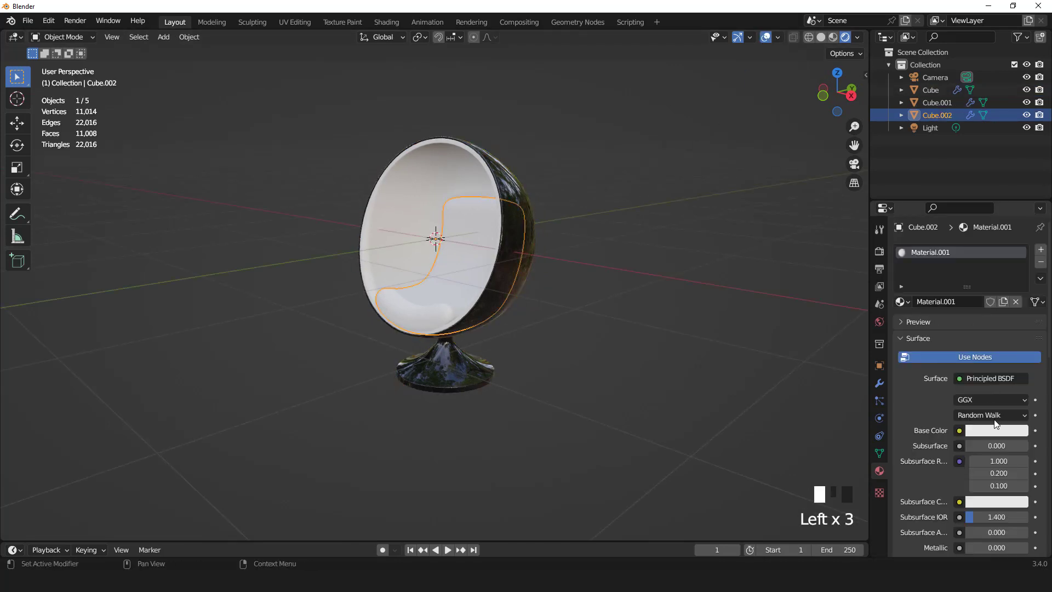
left_click(996, 430)
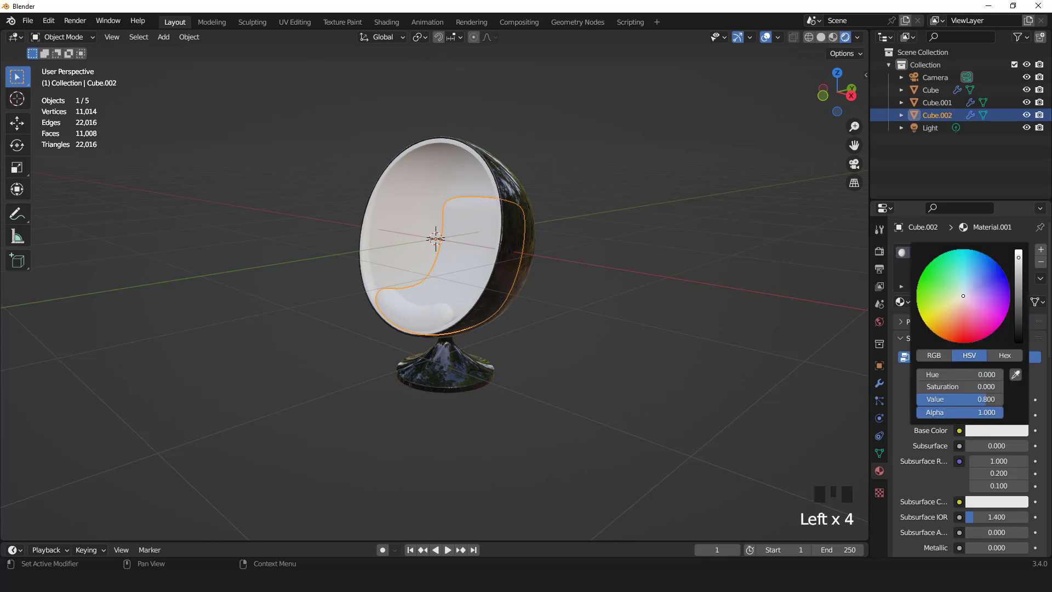
left_click(963, 336)
left_click_drag(963, 337, 959, 336)
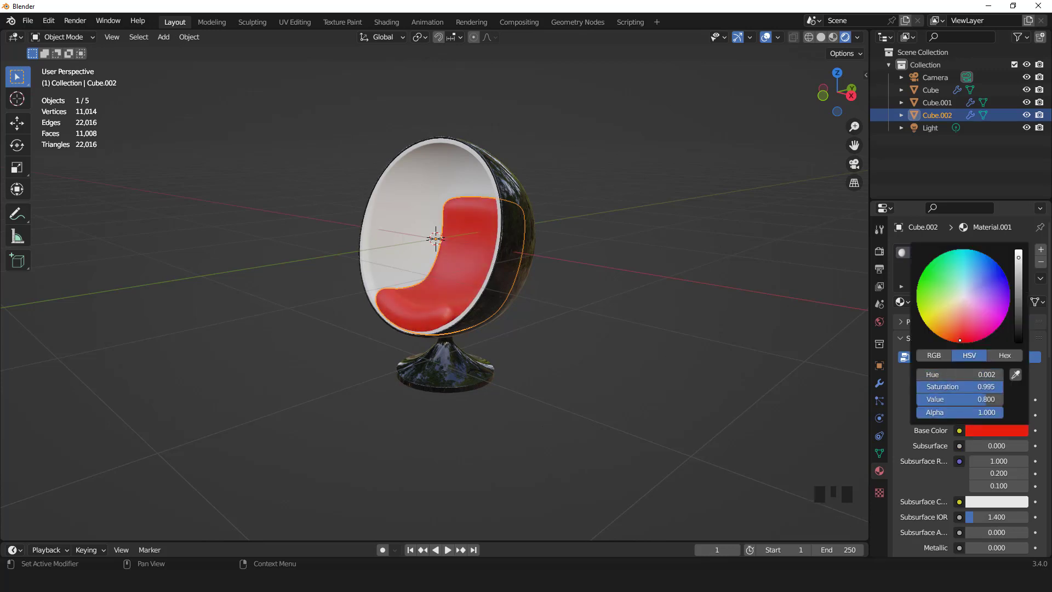
scroll(996, 433, "down", 4)
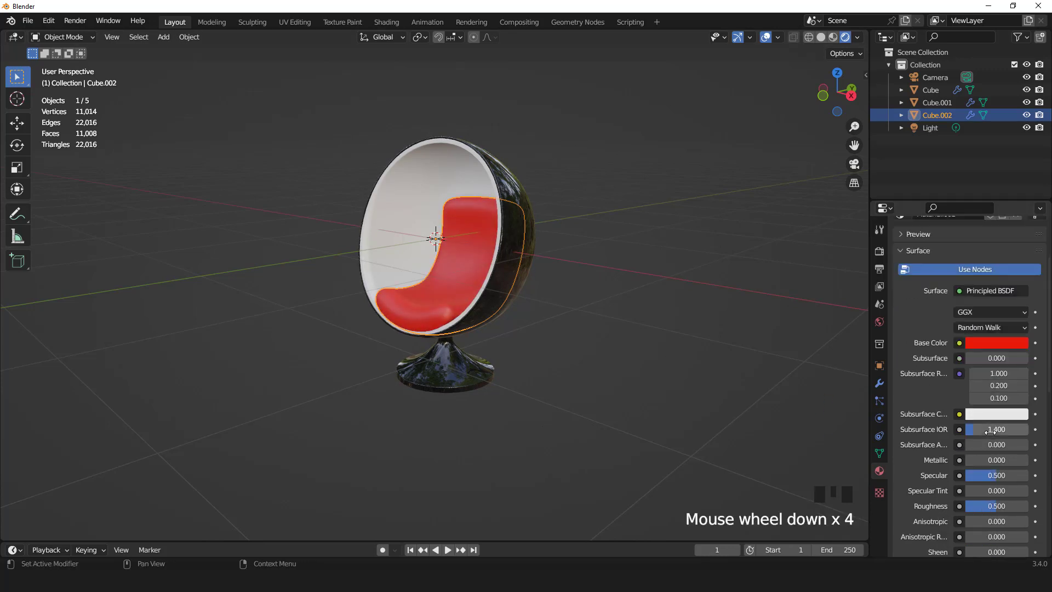
left_click_drag(994, 505, 1040, 506)
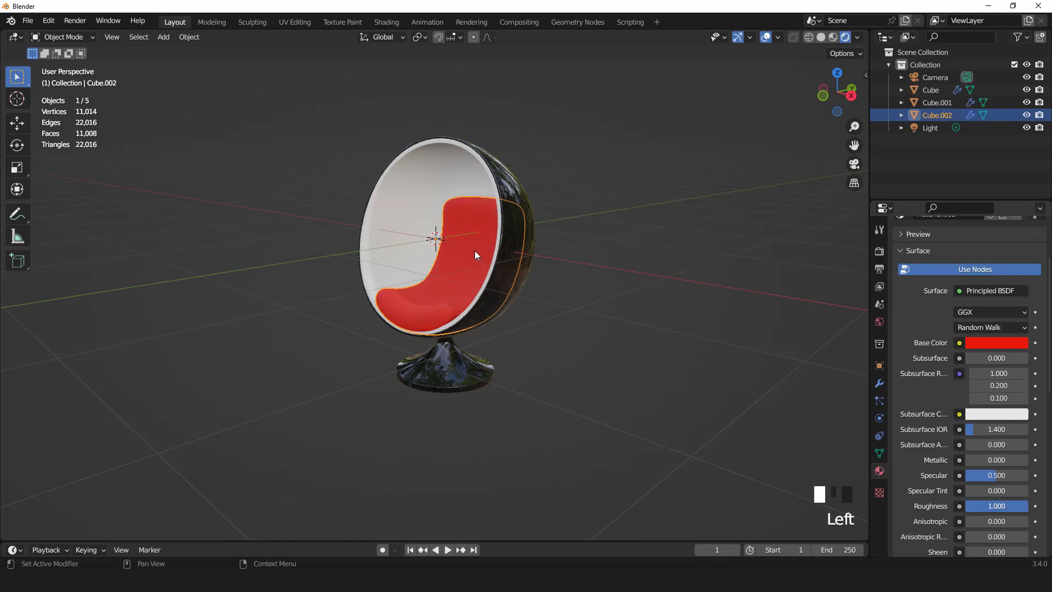
Assign the cushion's red material, Material.001, to the inner shell.
scroll(975, 383, "up", 2)
left_click(448, 187)
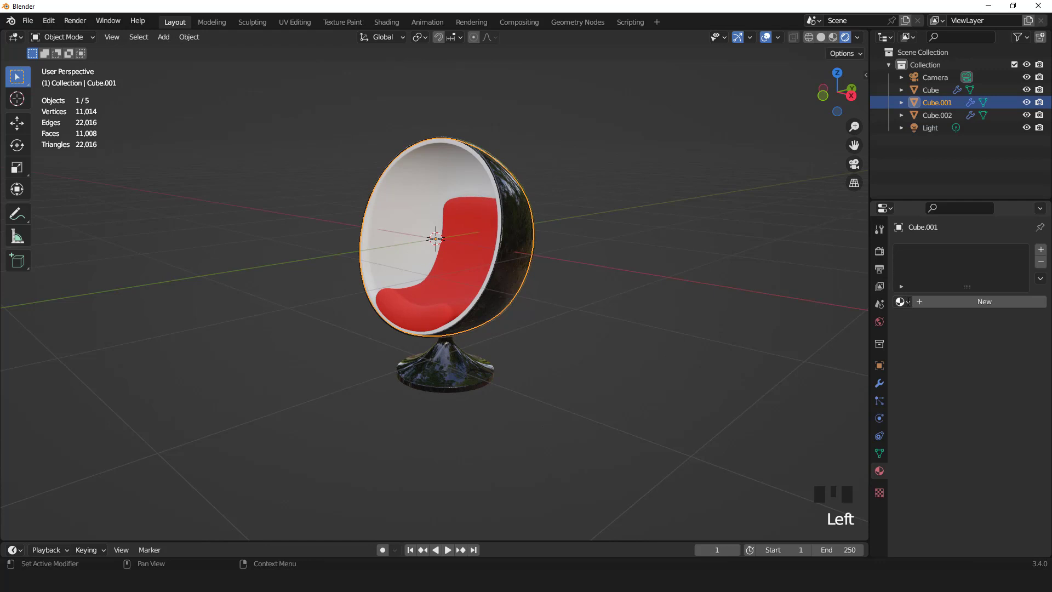
left_click(900, 300)
left_click(805, 331)
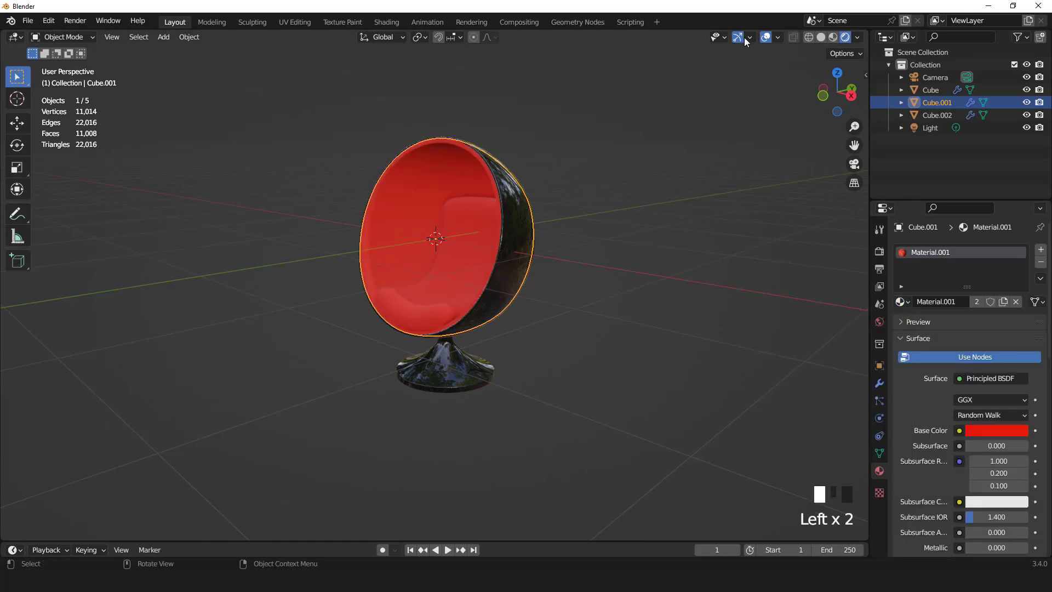
Inspect the coloured chair without overlays, at an angle, close up and from the front.
left_click(765, 37)
middle_click_drag(571, 233, 514, 300)
scroll(538, 243, "up", 3)
scroll(507, 194, "down", 2)
scroll(465, 216, "up", 3)
scroll(482, 299, "down", 2)
key("KP_1")
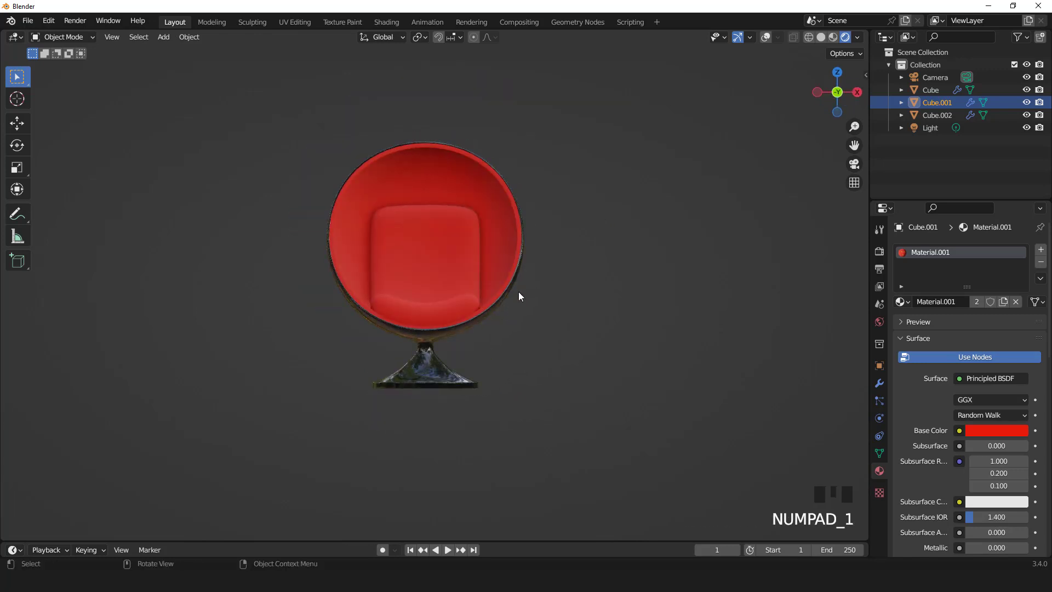
left_click(765, 37)
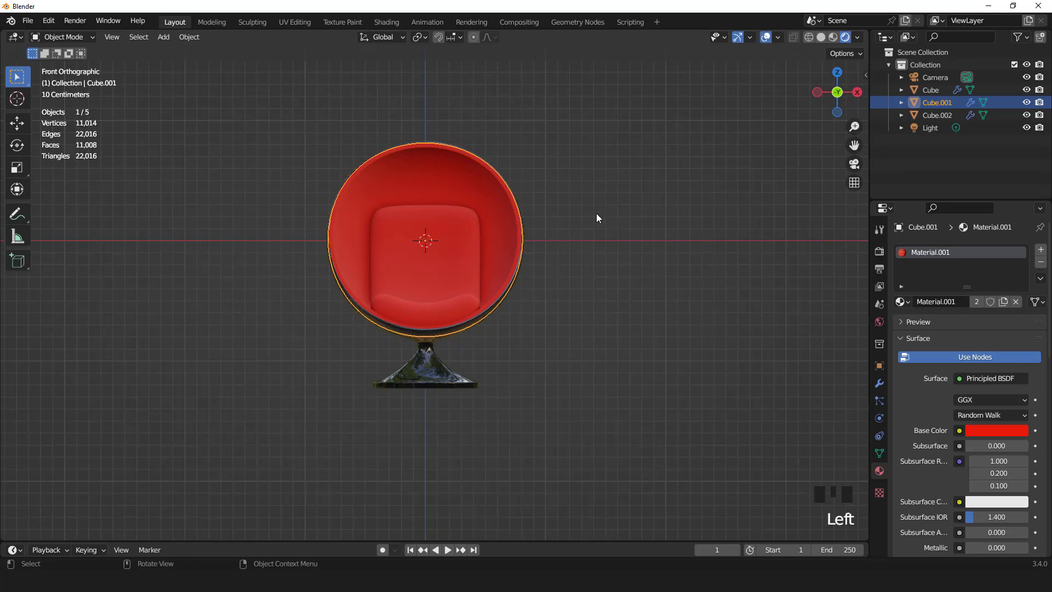
Move the shell, pedestal and cushion together up about 1.23 m along Z so the pedestal's base rests at ground level.
left_click_drag(414, 286, 436, 376)
key("g")
key("z")
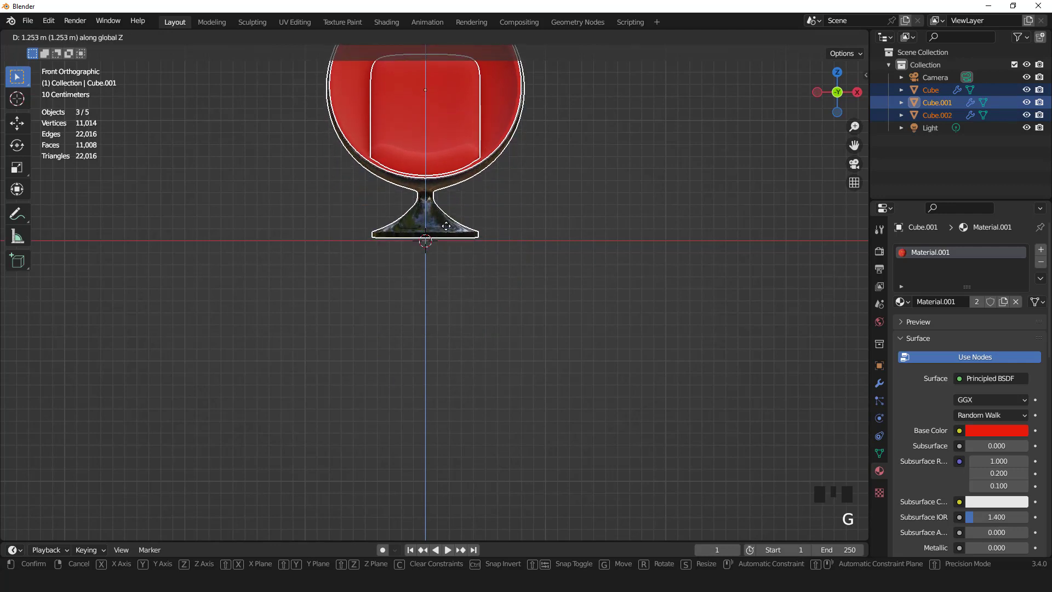
left_click(448, 229)
scroll(482, 295, "down", 3)
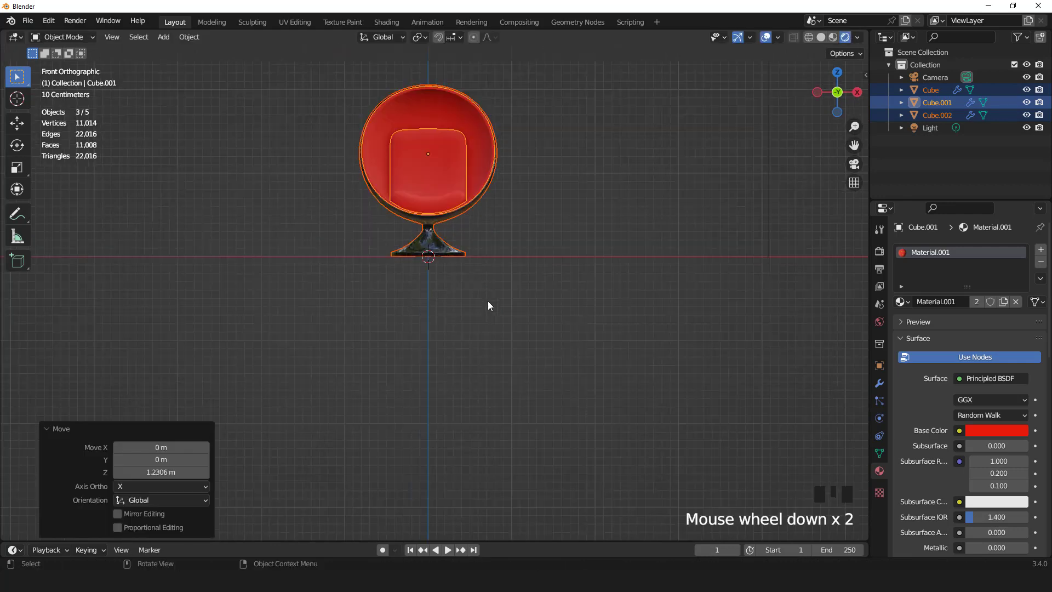
Add a mesh plane at the origin as a floor under the chair and scale it by 40.
left_click(163, 37)
mouse_move(166, 50)
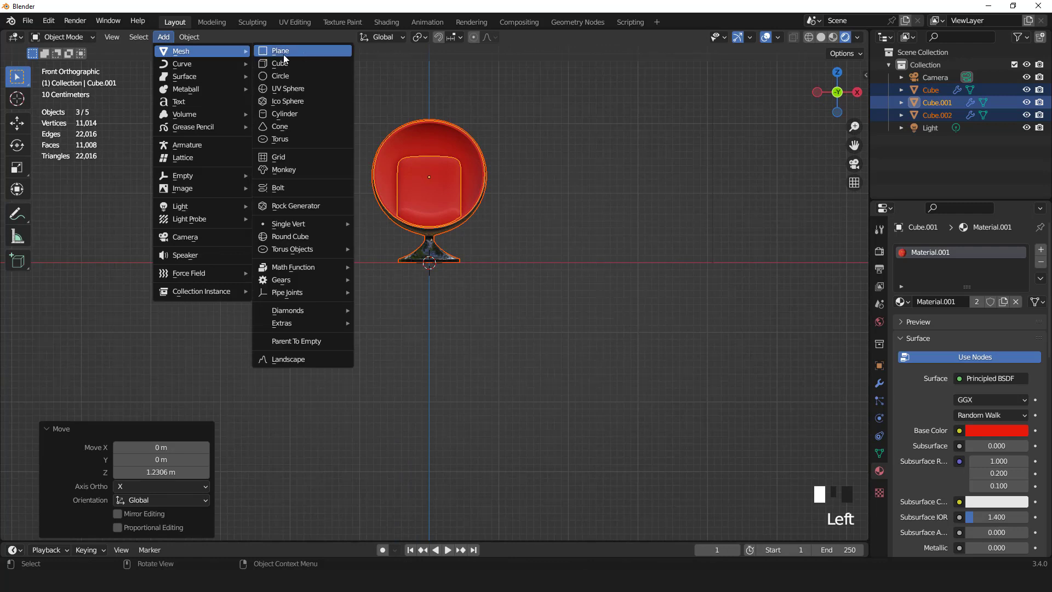
left_click(277, 49)
scroll(659, 267, "up", 1)
type("s")
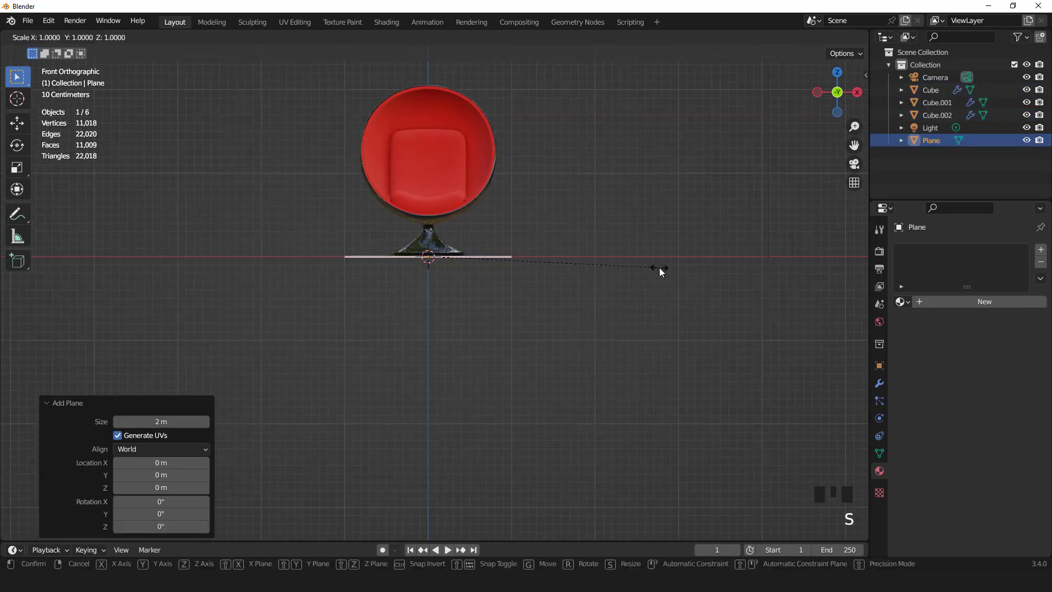
type("40")
key("Return")
Align the camera to a slightly raised three-quarter view showing the chair's red interior and black outer shell.
scroll(577, 228, "down", 1)
middle_click_drag(576, 228, 504, 299)
scroll(527, 259, "up", 2)
scroll(505, 295, "up", 2)
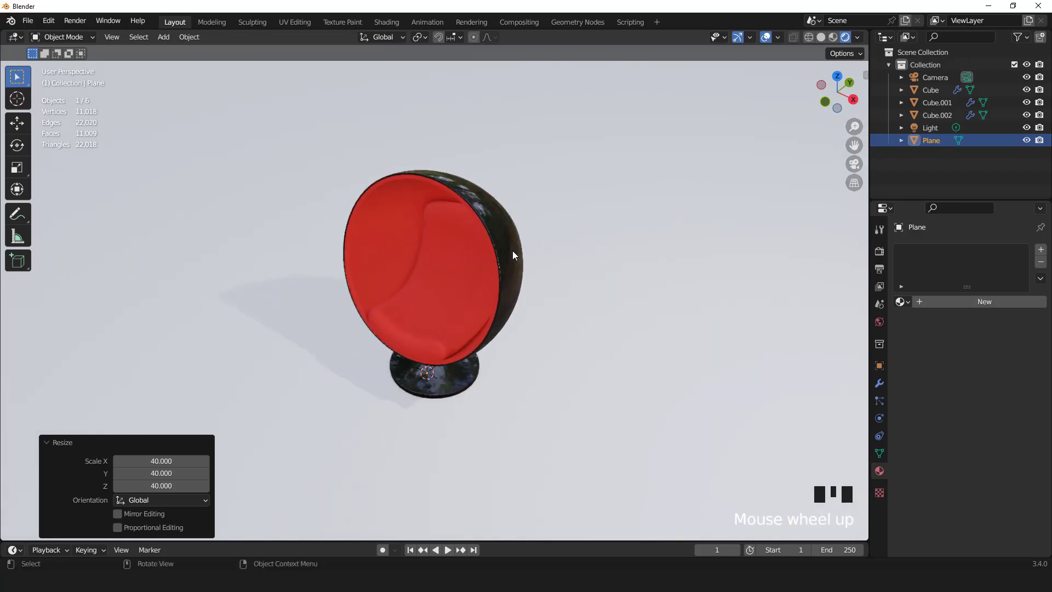
mouse_move(512, 251)
middle_mouse_down()
mouse_move(516, 239)
mouse_move(502, 246)
middle_mouse_up()
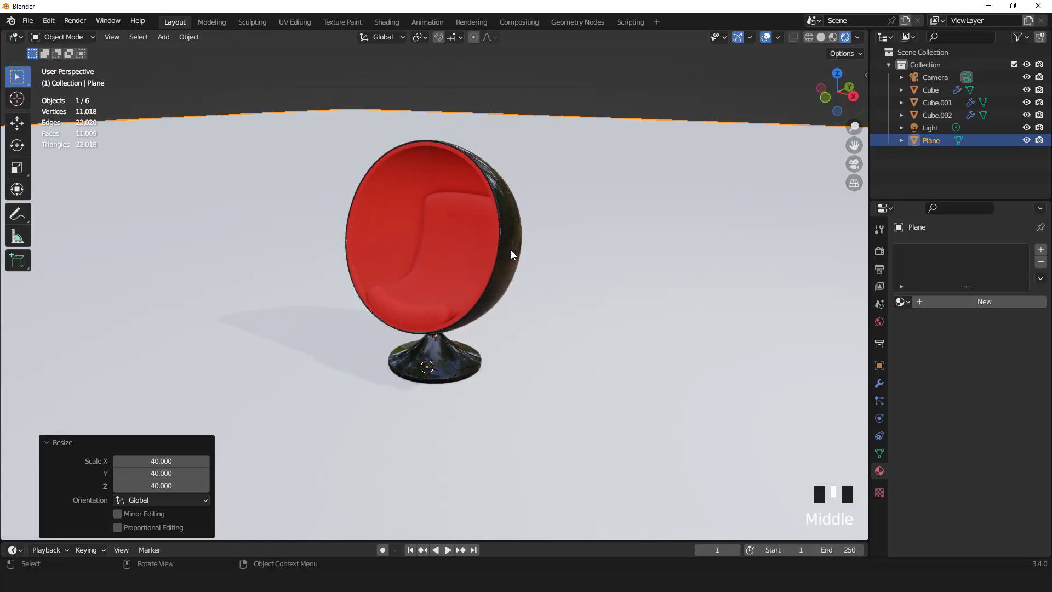
scroll(510, 249, "down", 2)
key("ctrl+alt+KP_0")
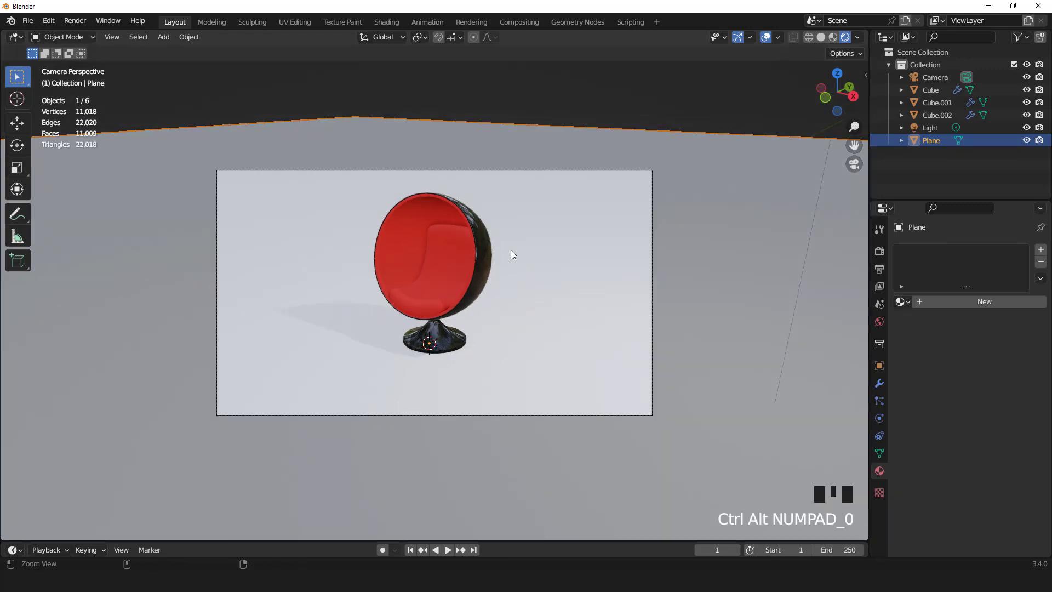
Move the camera in its view plane by about -0.64 m in X and 0.34 m in Y to reframe the chair.
left_click(937, 79)
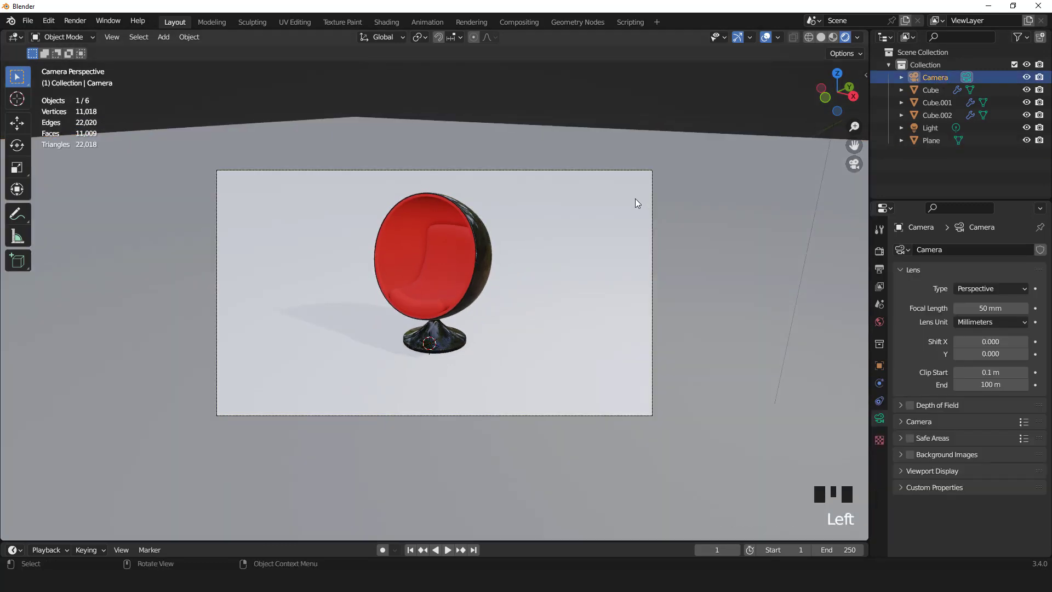
key("g")
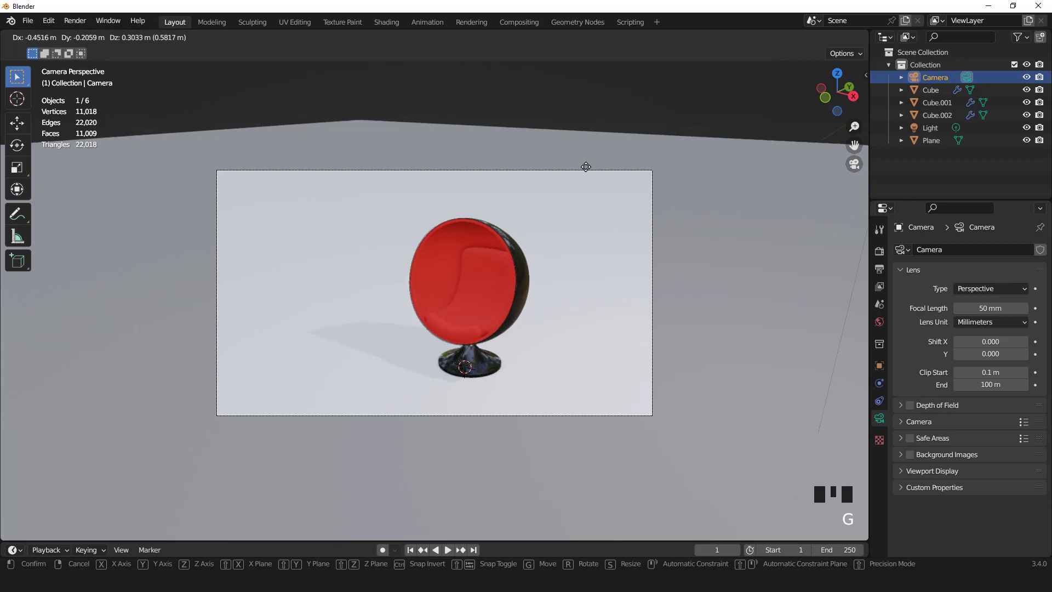
left_click(765, 177)
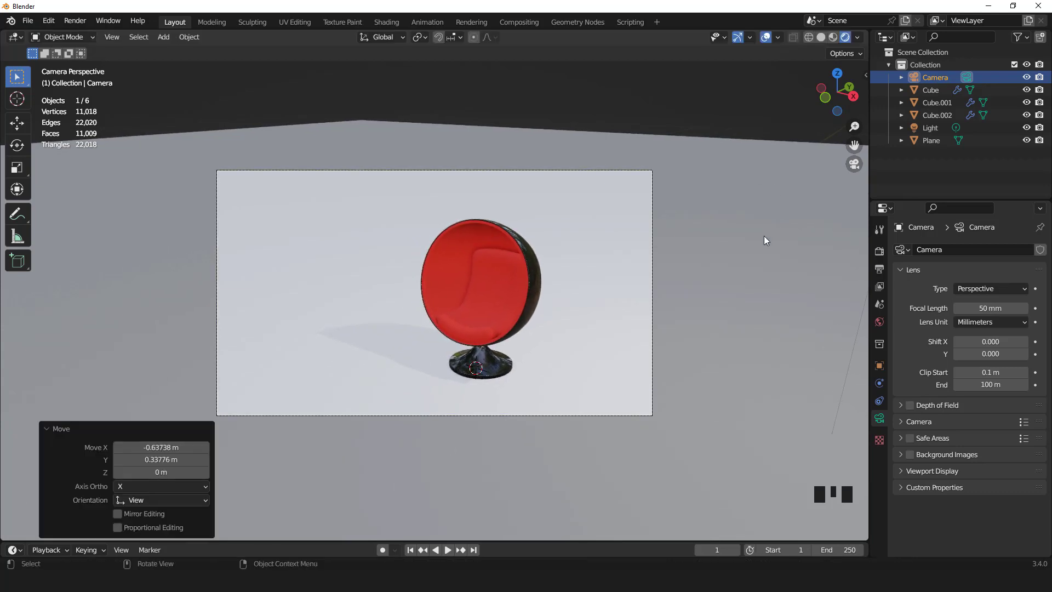
Pull the camera back slightly from the chair, with Camera to View locking enabled only for this adjustment.
key("n")
left_click(860, 127)
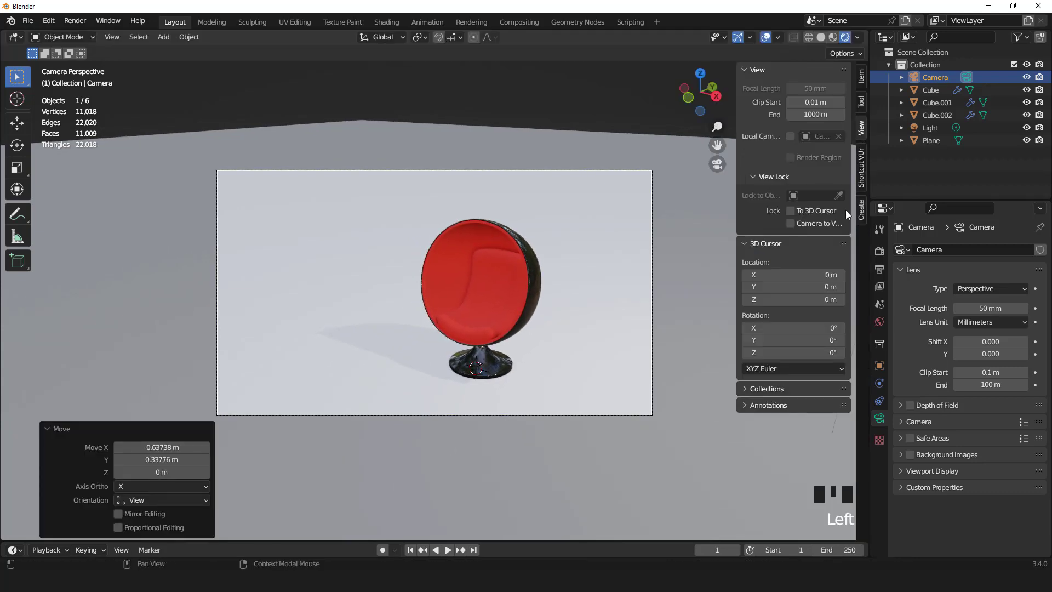
left_click(793, 226)
middle_click_drag(546, 287, 546, 305, "ctrl")
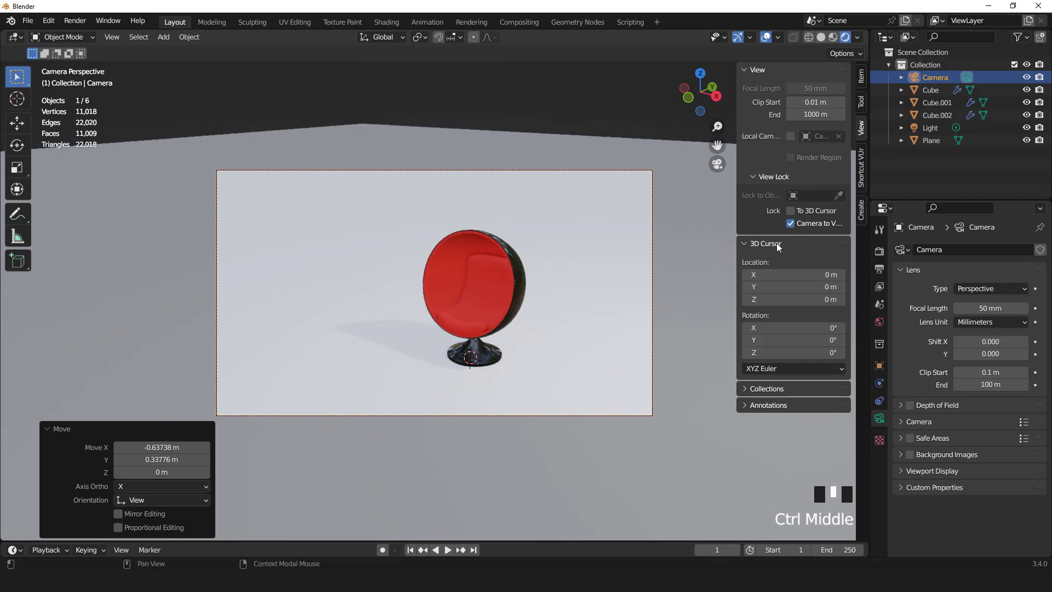
left_click(777, 242)
key("n")
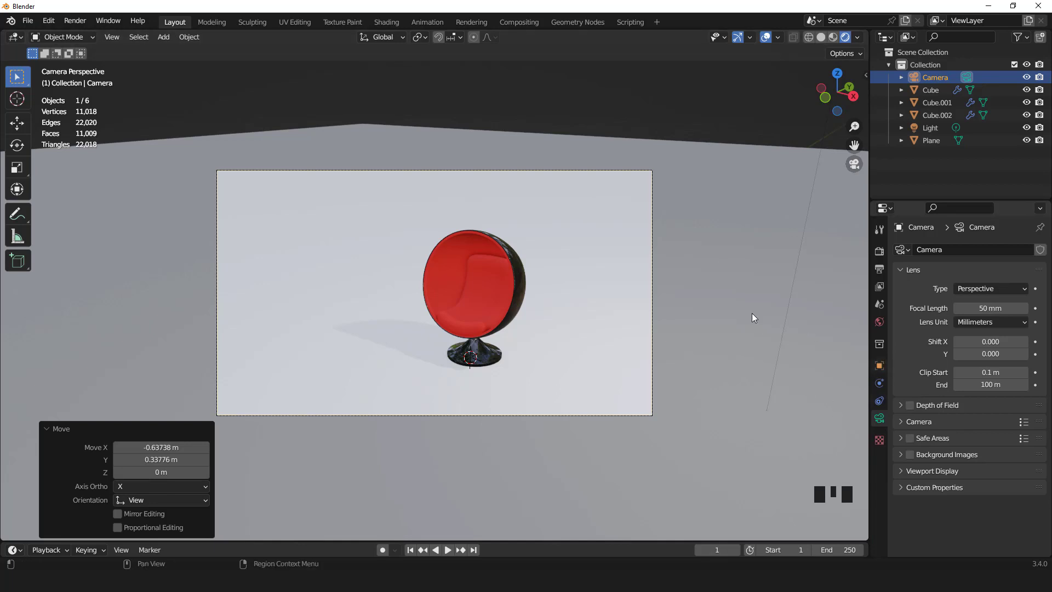
Give the floor plane a new material with a dark grey Base Color (value 0.155) and Roughness 1.
left_click(680, 260)
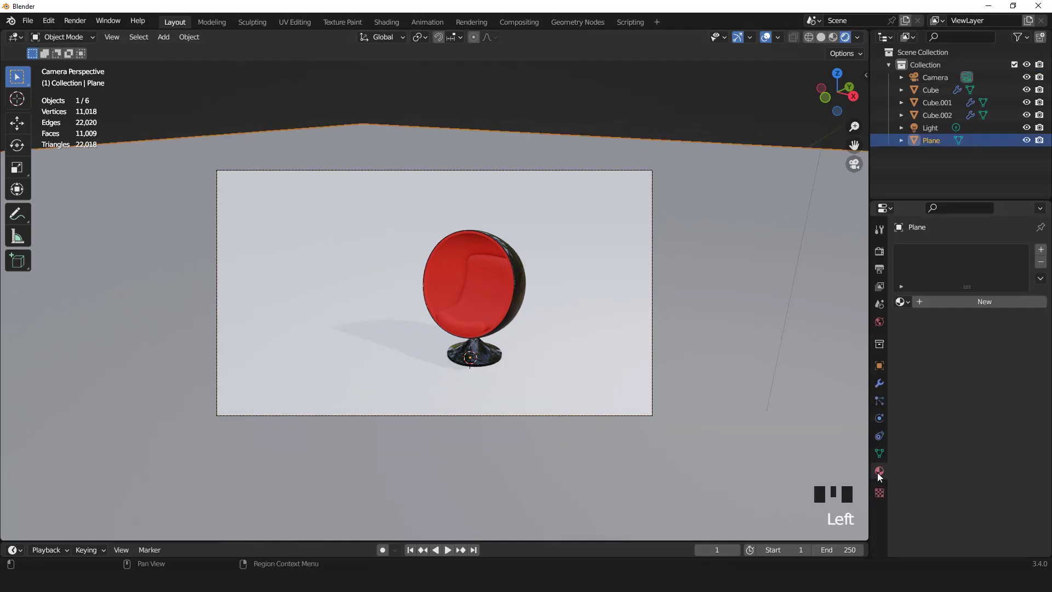
left_click(878, 471)
left_click(984, 303)
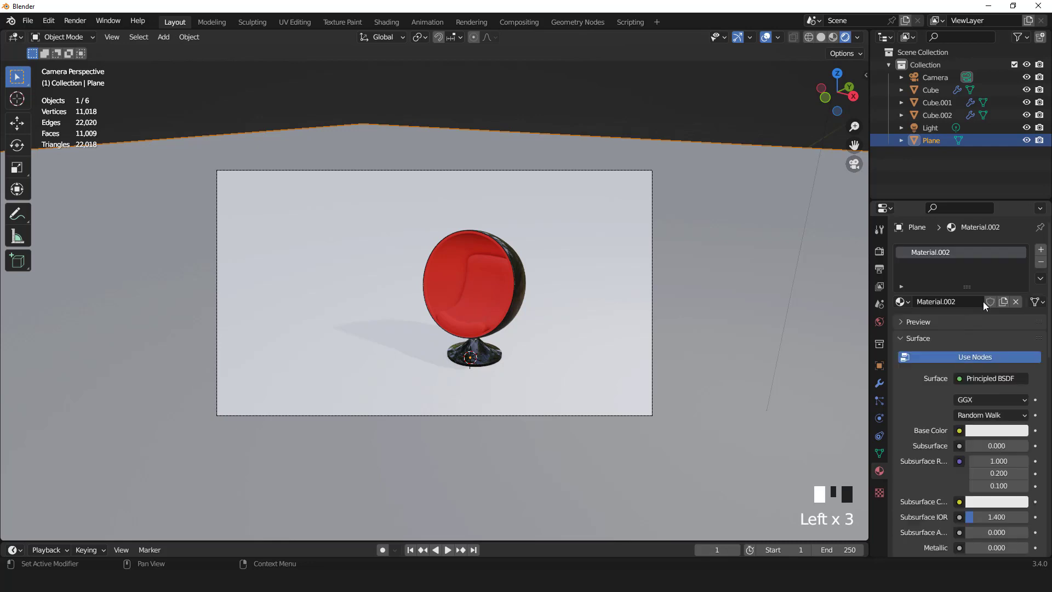
left_click(996, 430)
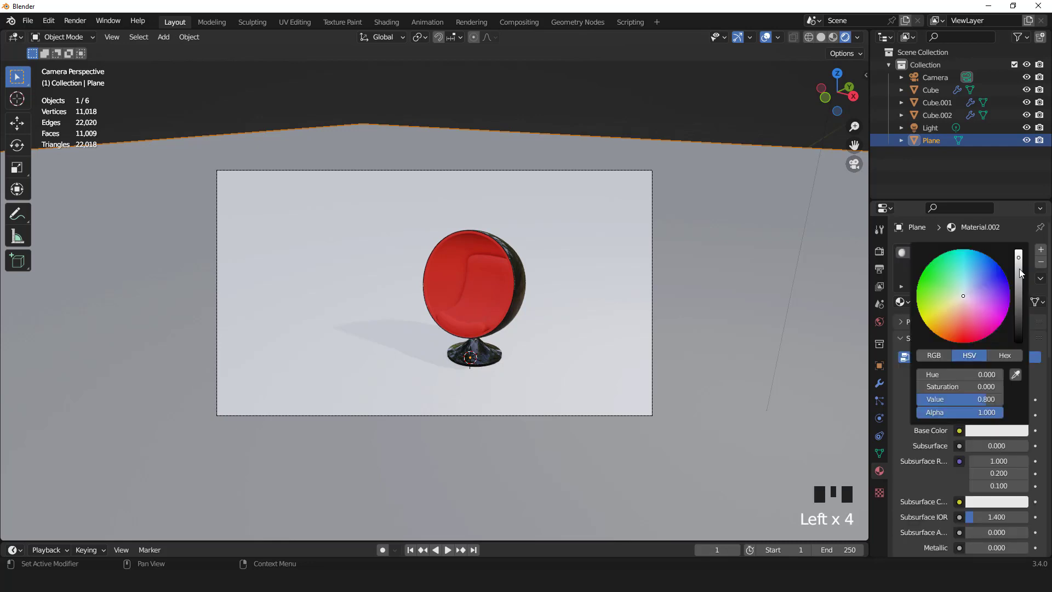
left_click_drag(1018, 274, 1018, 302)
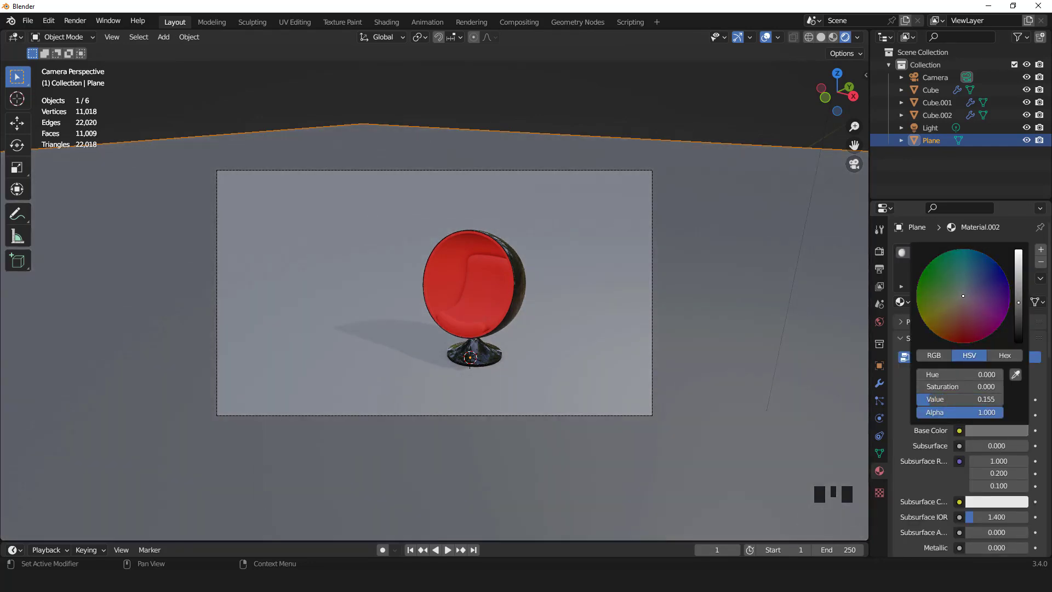
scroll(948, 446, "down", 7)
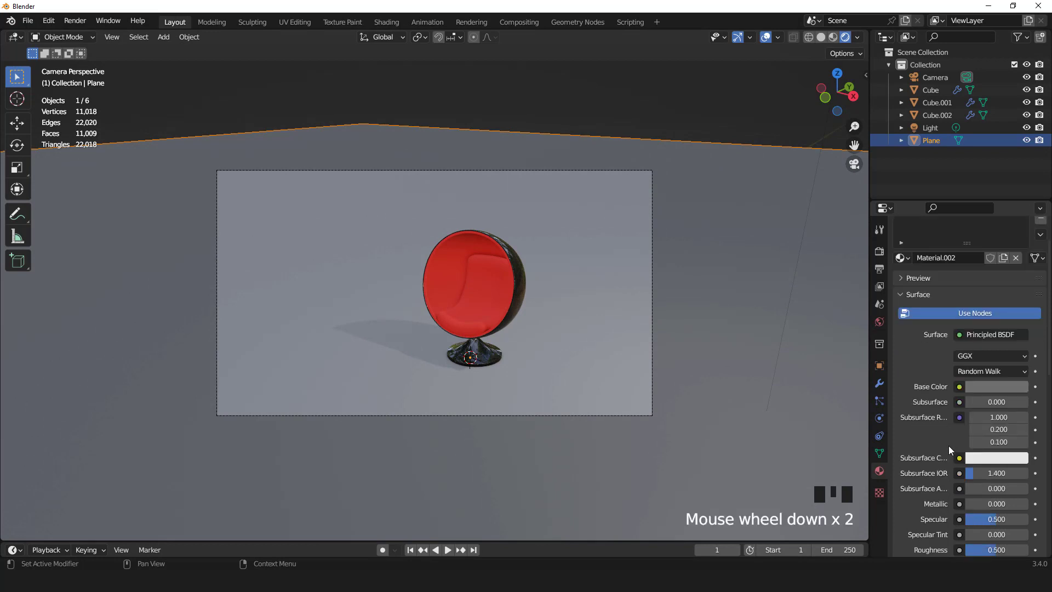
left_click_drag(980, 441, 1028, 441)
scroll(566, 310, "up", 2)
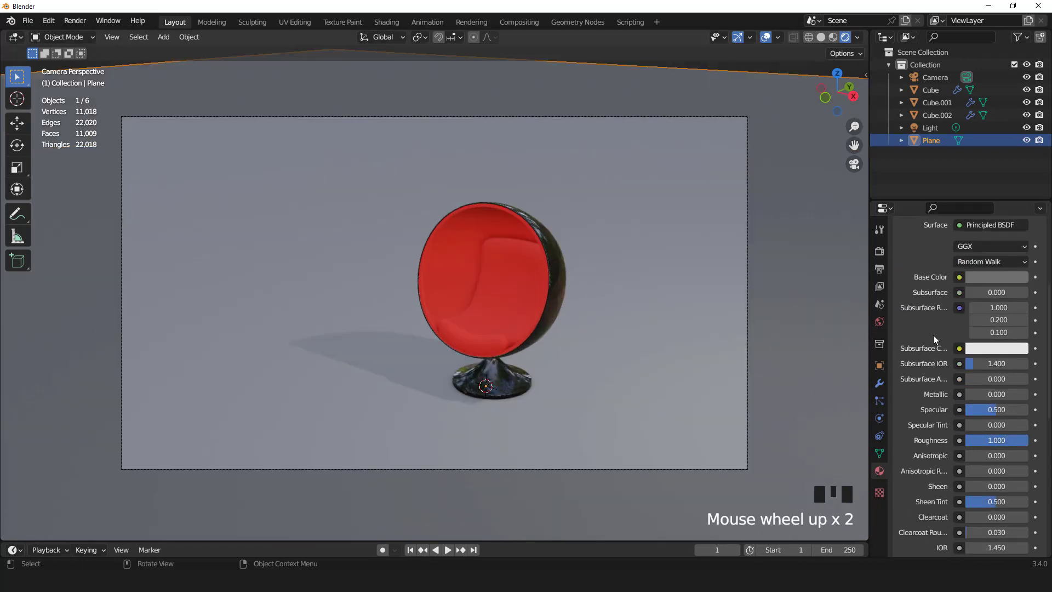